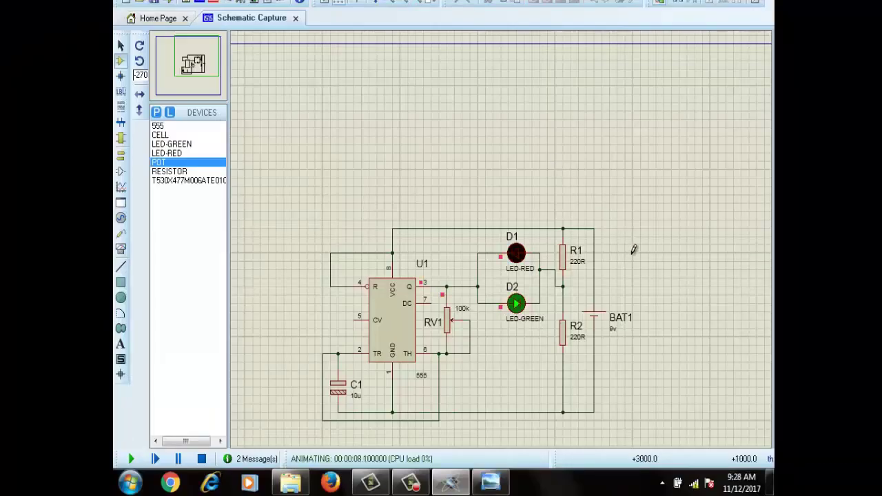
# Stop the running 555 flasher simulation so both LEDs go dark.
pyautogui.click(211, 464)
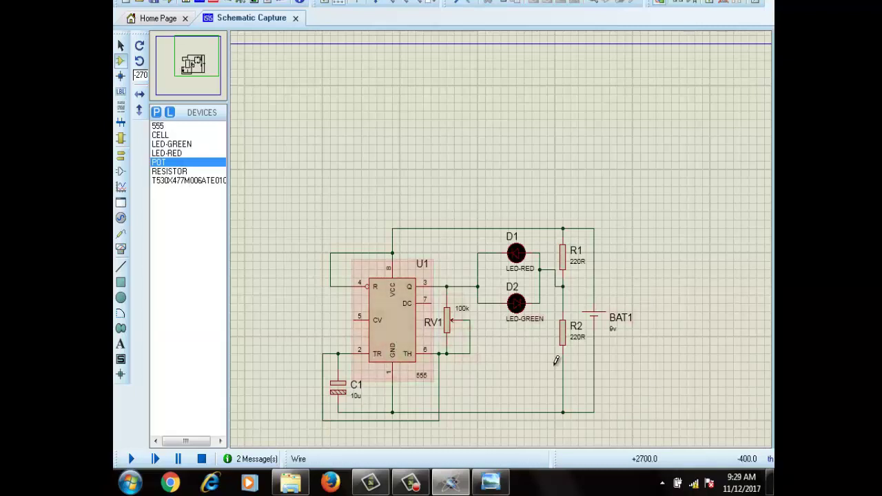
pyautogui.doubleClick(391, 322)
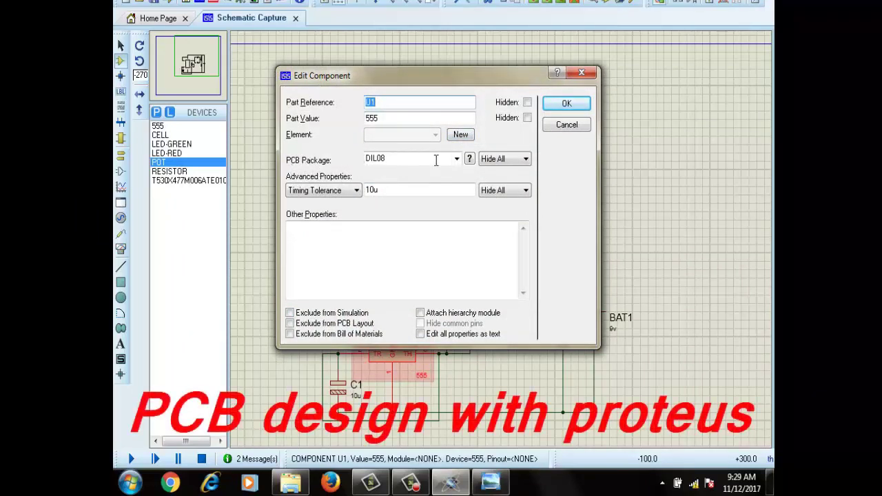
pyautogui.click(567, 103)
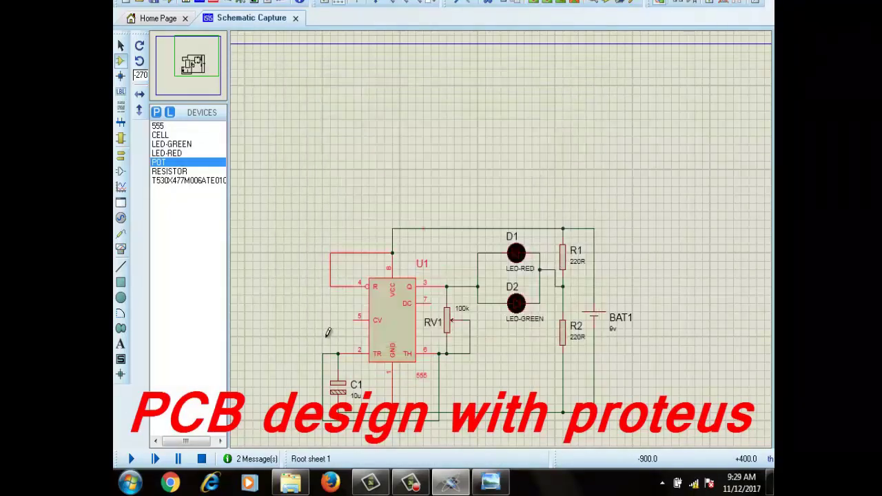
pyautogui.doubleClick(343, 397)
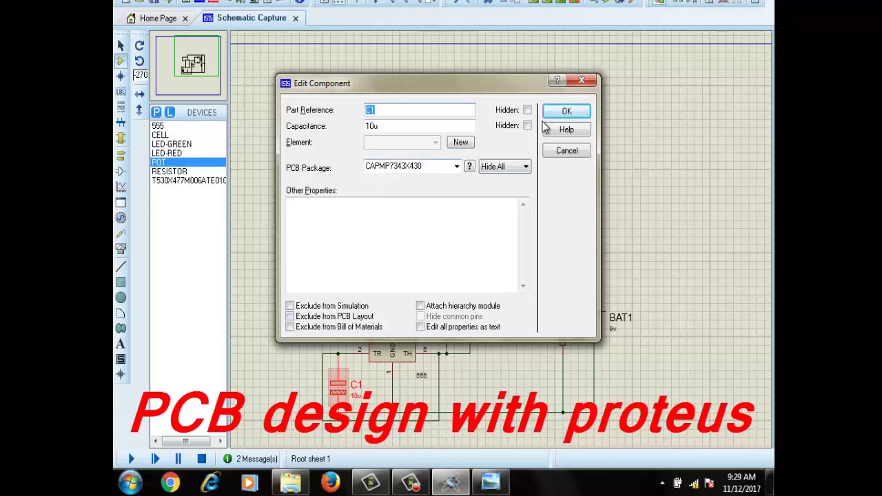
pyautogui.click(566, 114)
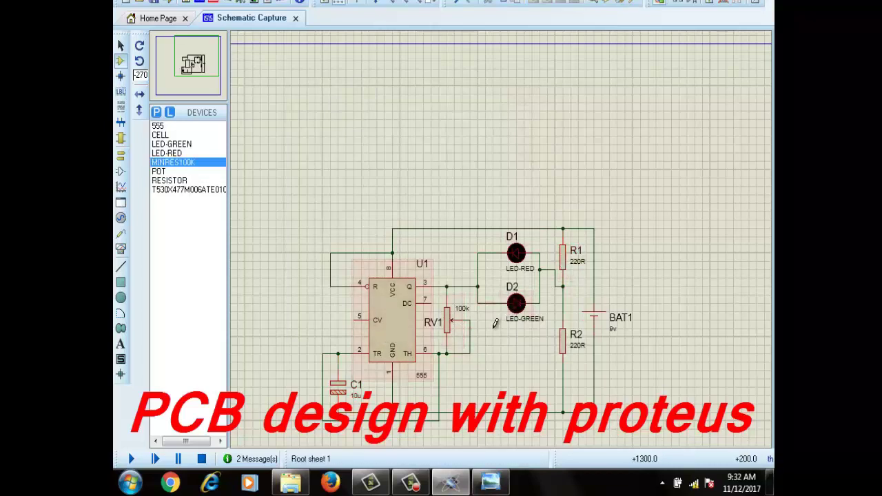
pyautogui.doubleClick(412, 324)
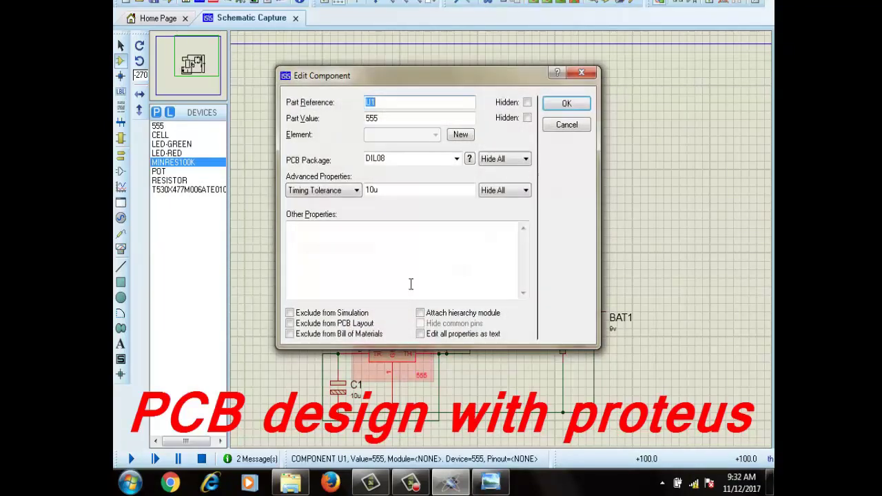
pyautogui.click(577, 108)
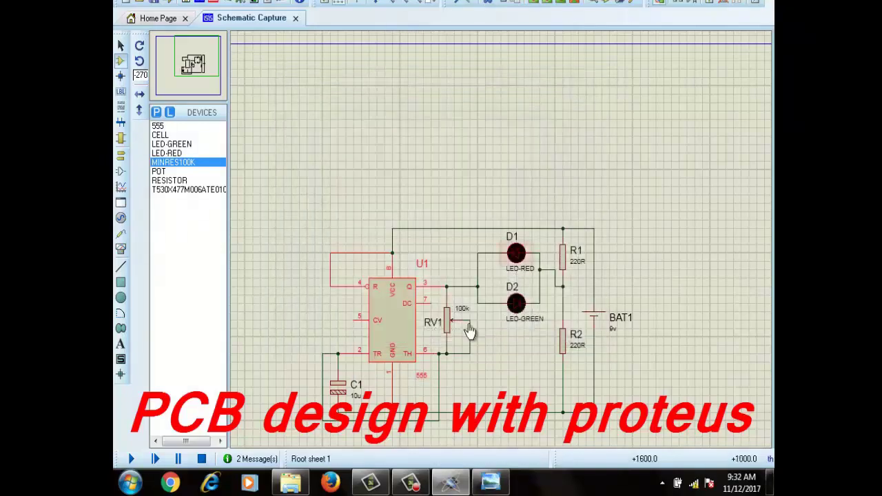
pyautogui.doubleClick(337, 387)
pyautogui.click(575, 113)
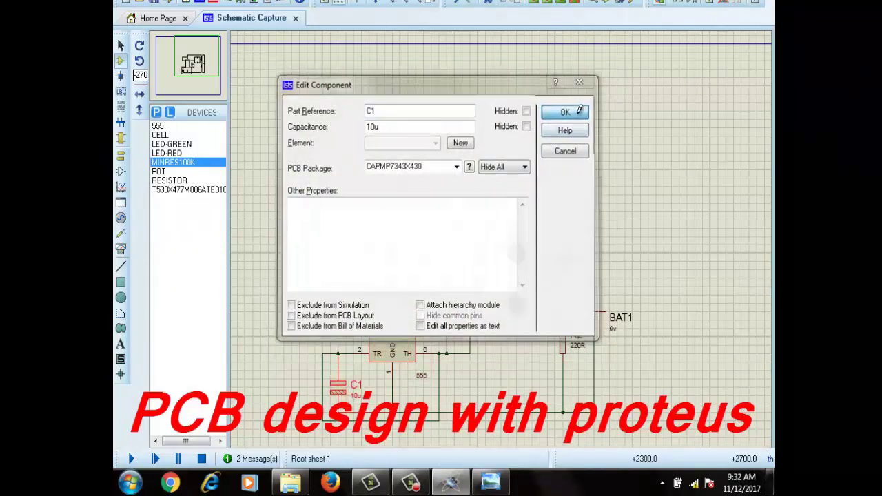
pyautogui.doubleClick(562, 267)
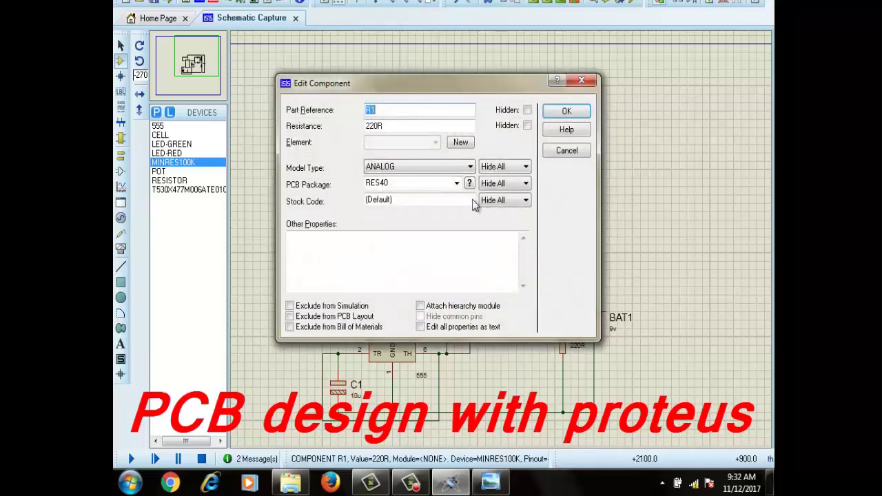
pyautogui.click(578, 113)
pyautogui.doubleClick(564, 354)
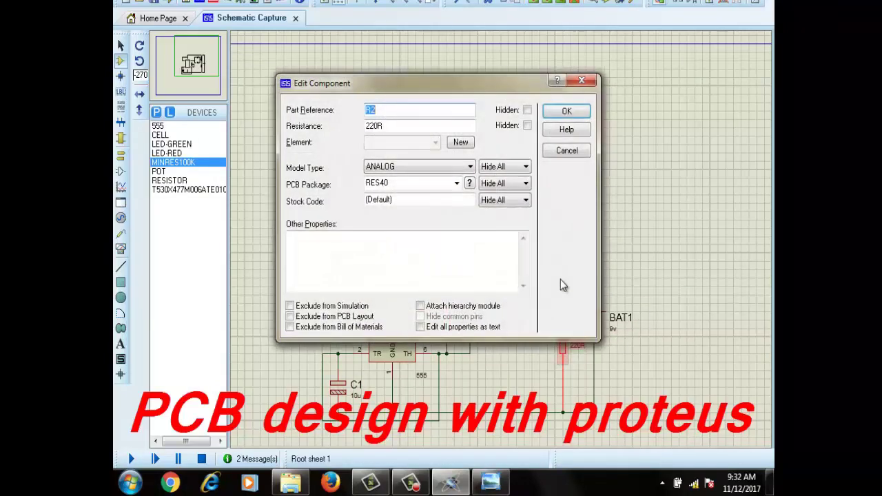
pyautogui.click(577, 117)
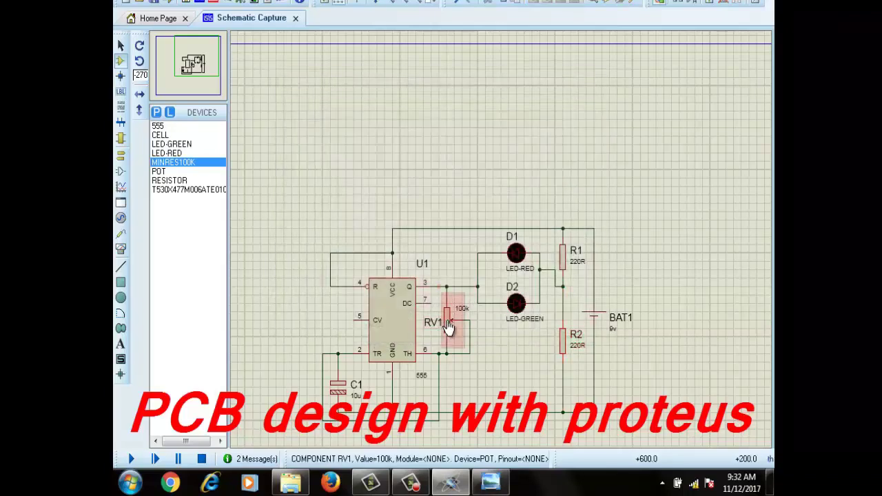
pyautogui.doubleClick(449, 325)
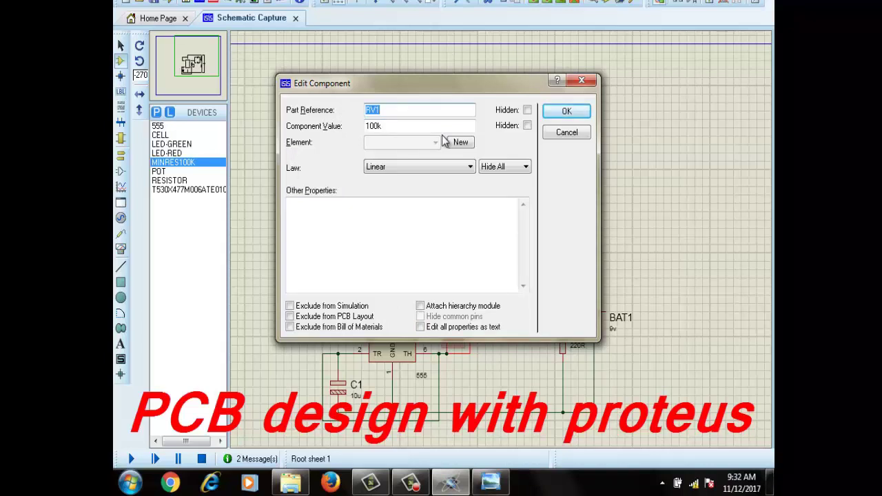
pyautogui.click(582, 83)
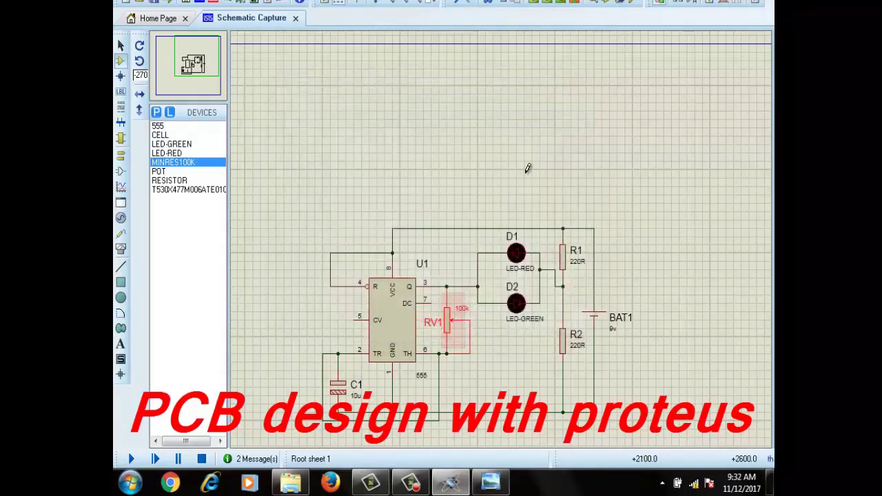
# Add the through-hole PRE-SQ4 footprint as potentiometer RV1's package in the Packaging Tool.
pyautogui.rightClick(455, 324)
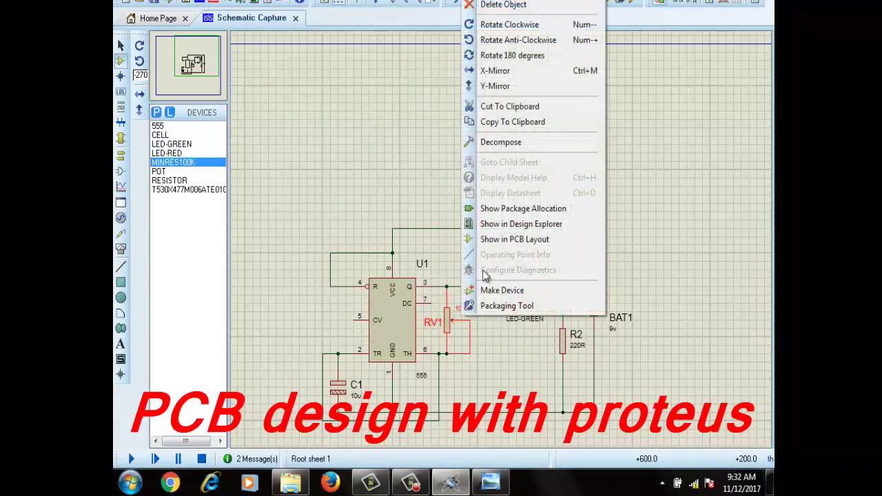
pyautogui.click(504, 307)
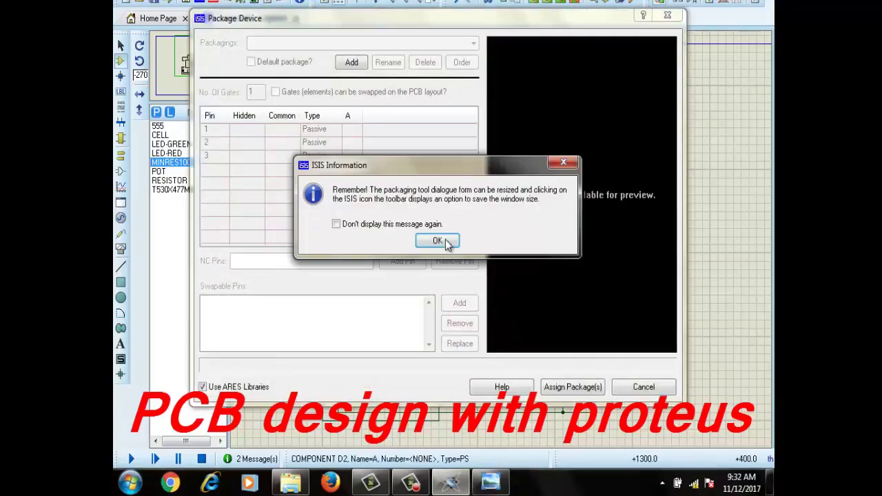
pyautogui.click(445, 242)
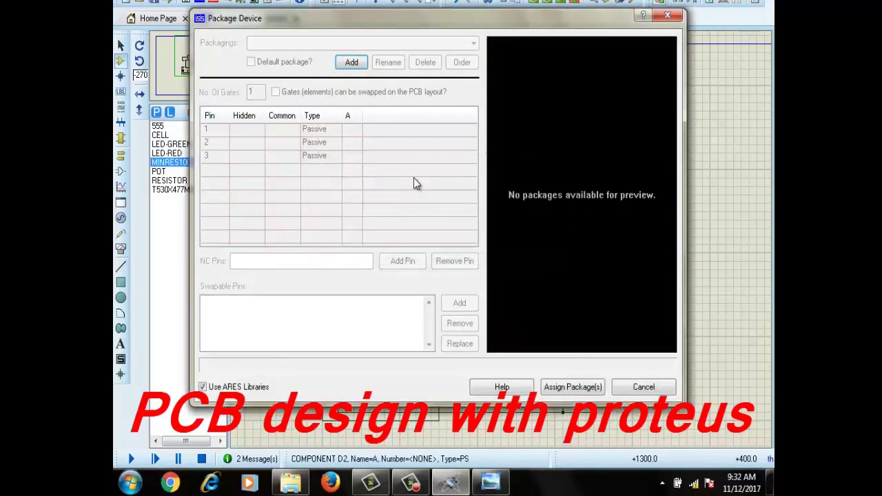
pyautogui.click(351, 62)
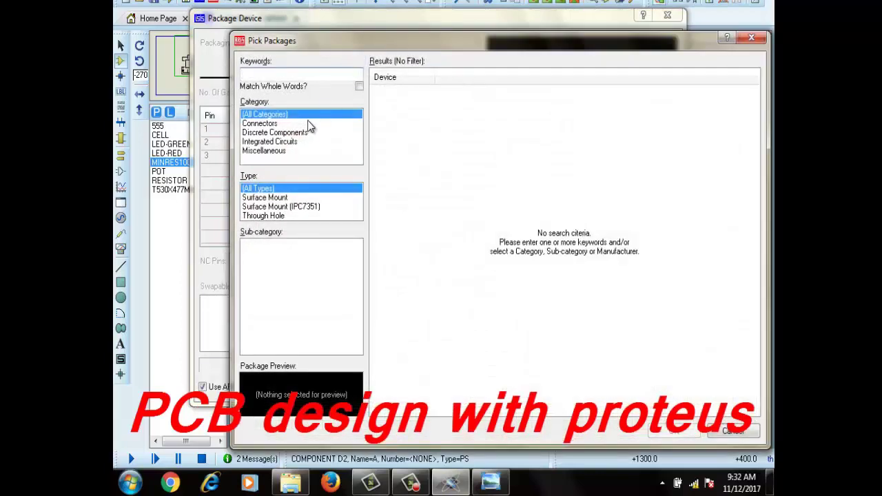
pyautogui.write('pot')
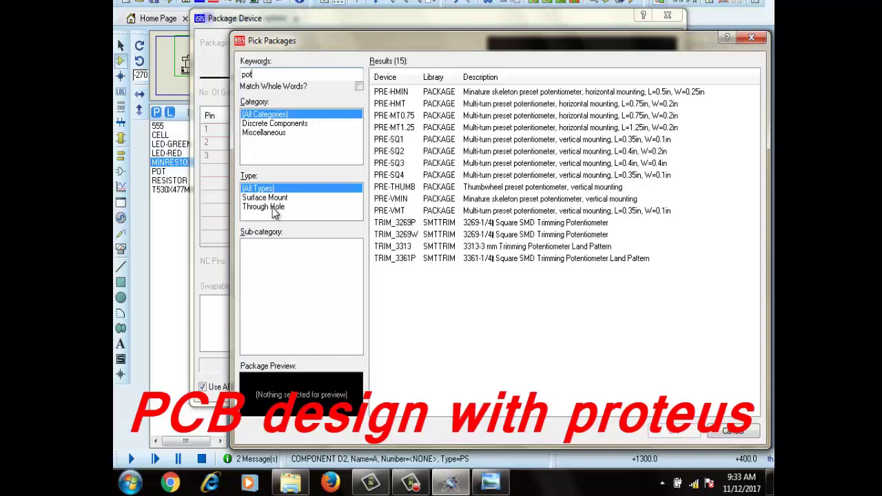
pyautogui.click(272, 209)
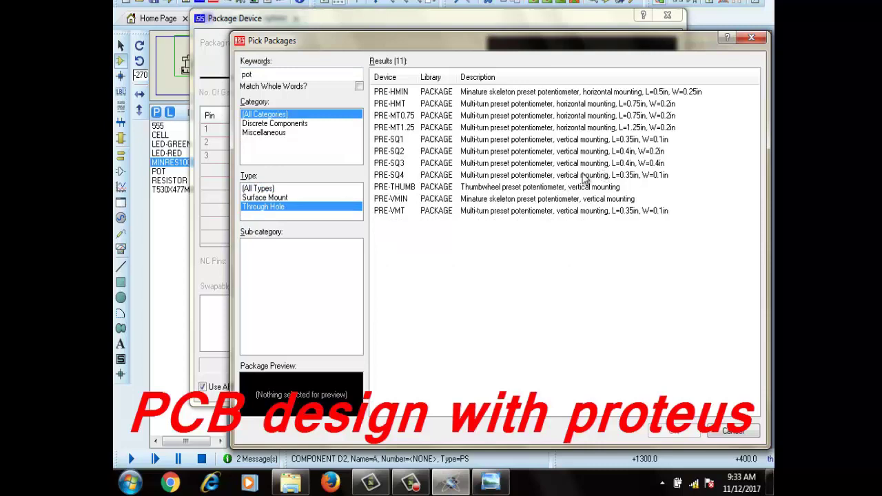
pyautogui.click(399, 178)
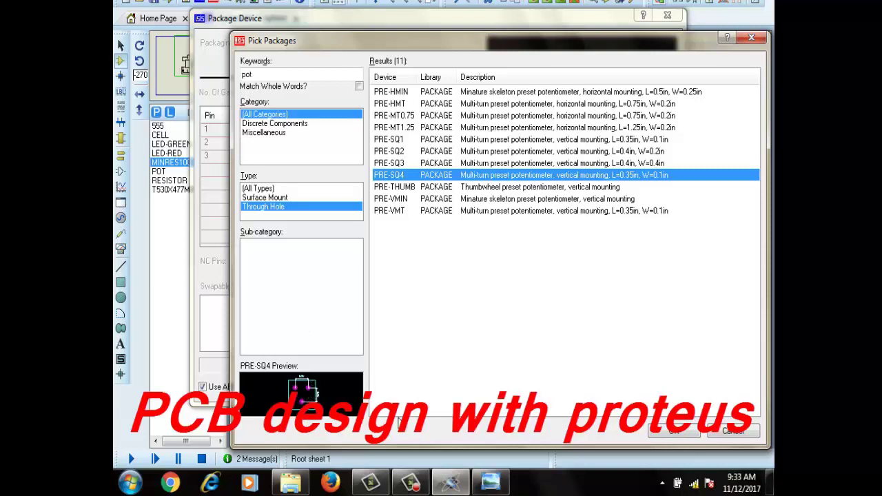
pyautogui.click(674, 433)
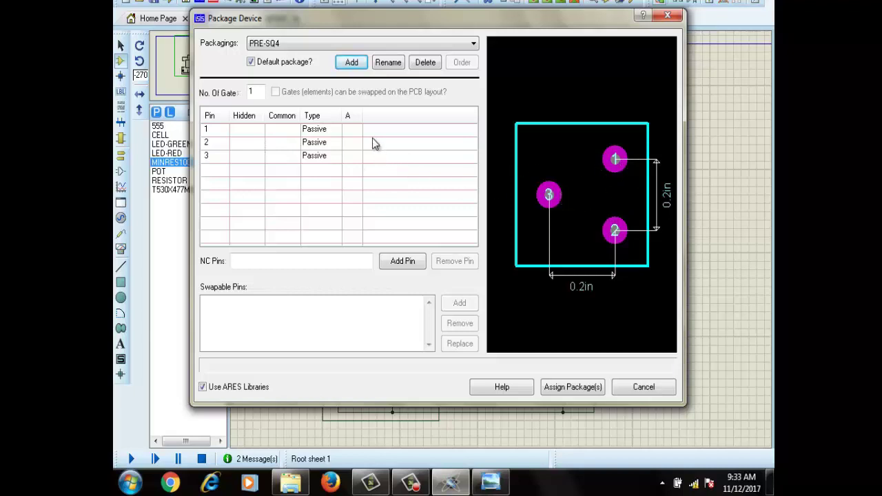
# Map RV1's pins 1, 2 and 3 to PRE-SQ4 pads 1, 2 and 3.
pyautogui.click(355, 130)
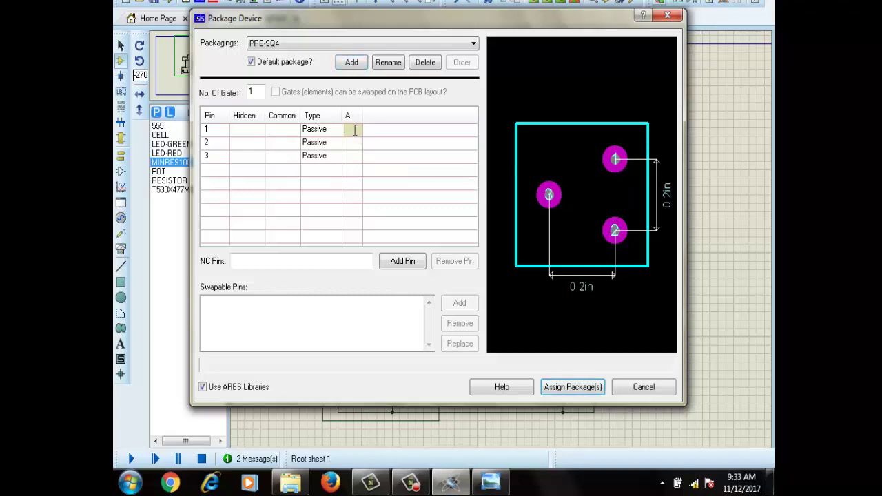
pyautogui.write('1')
pyautogui.press('Return')
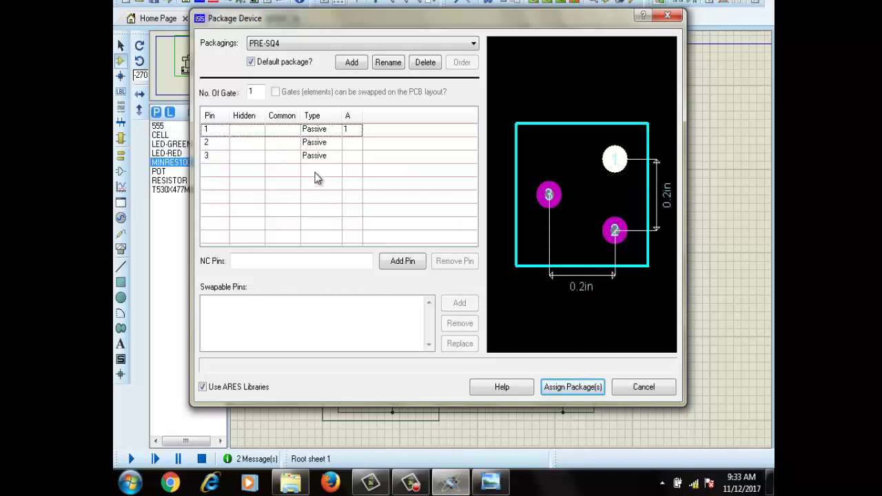
pyautogui.click(354, 143)
pyautogui.write('2')
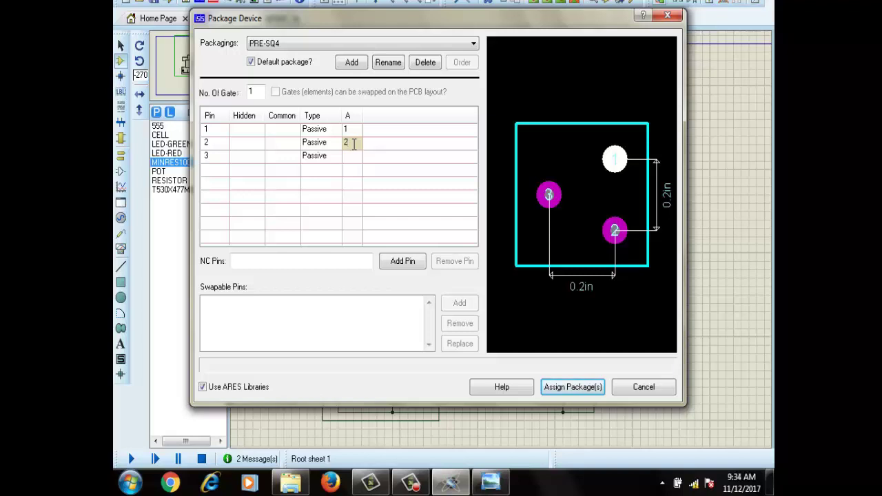
pyautogui.press('Return')
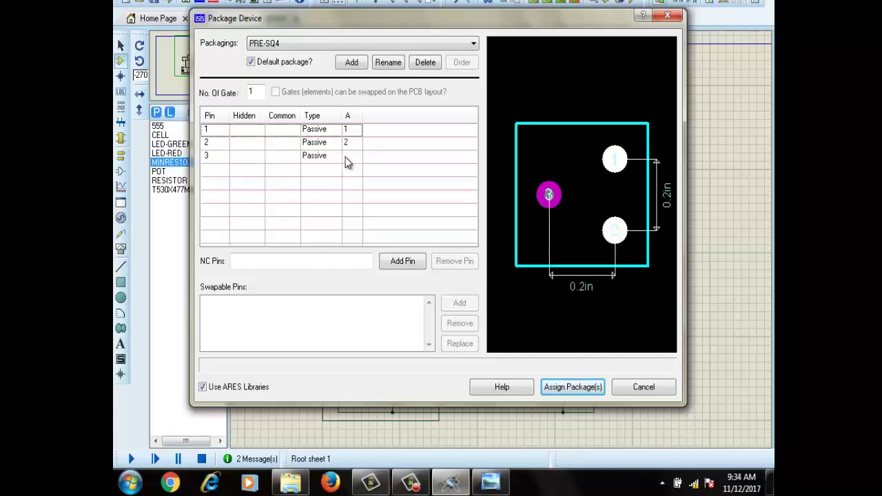
pyautogui.click(347, 158)
pyautogui.write('3')
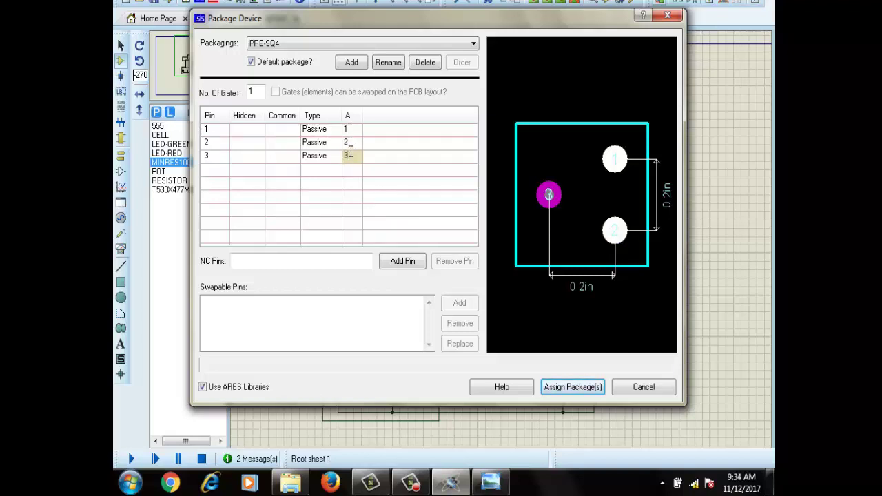
pyautogui.press('Return')
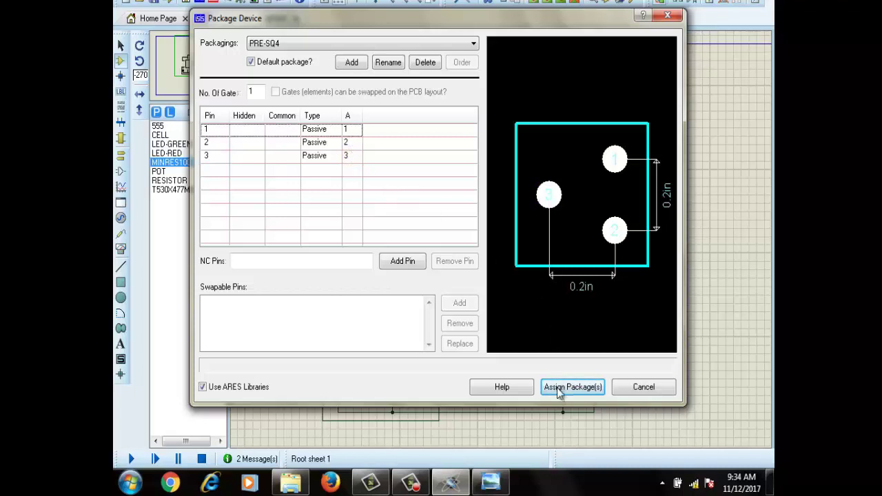
# Assign the package, save it to the library and update the design's devices.
pyautogui.click(558, 389)
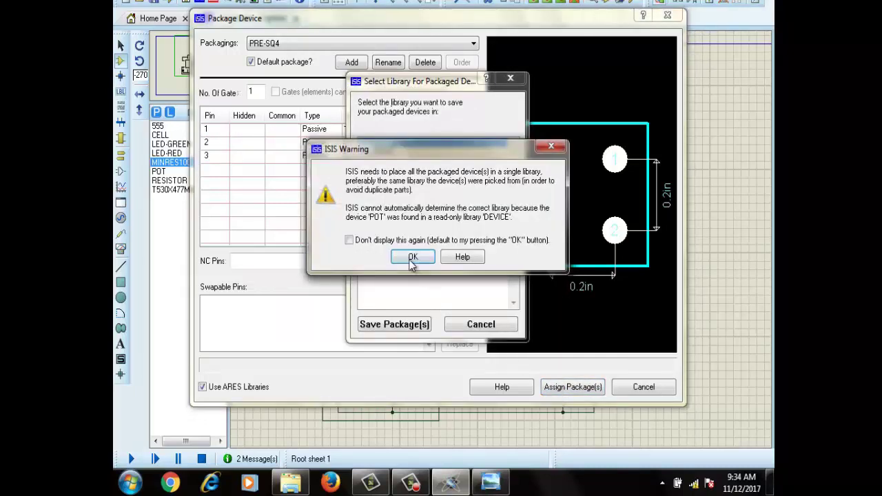
pyautogui.click(412, 258)
pyautogui.click(397, 329)
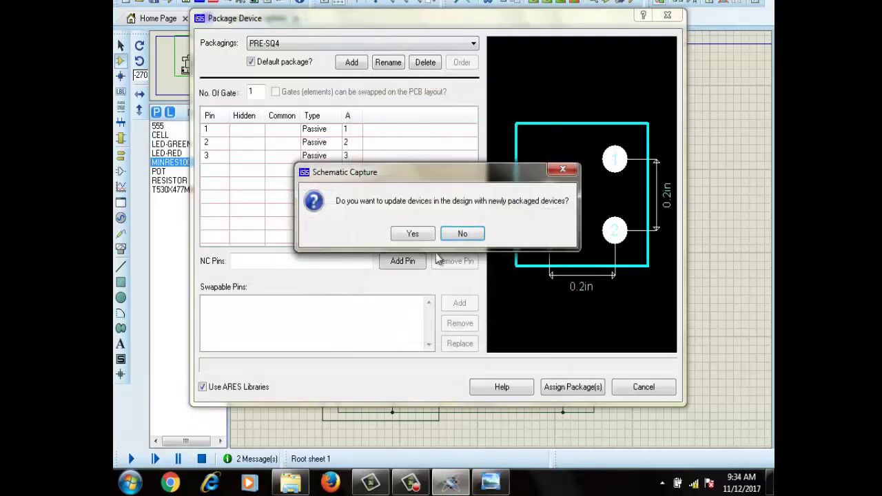
pyautogui.click(428, 233)
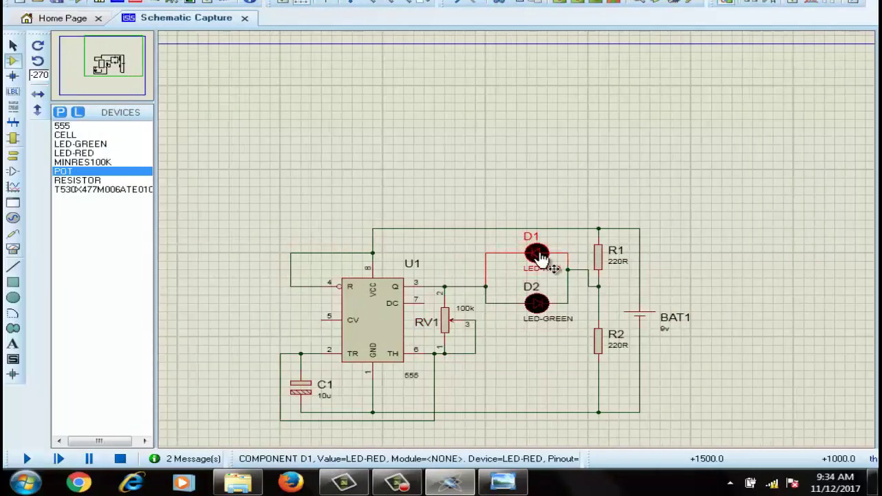
# Give the red LED D1 the through-hole LED PCB package.
pyautogui.doubleClick(541, 253)
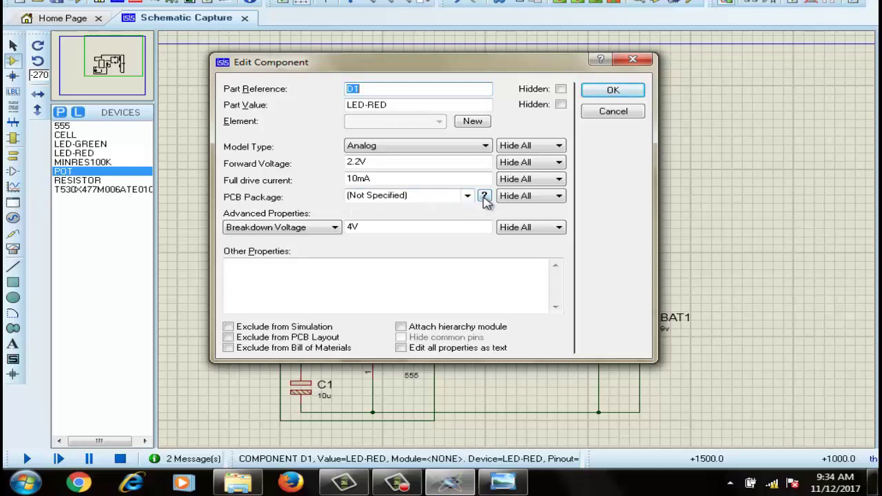
pyautogui.click(484, 195)
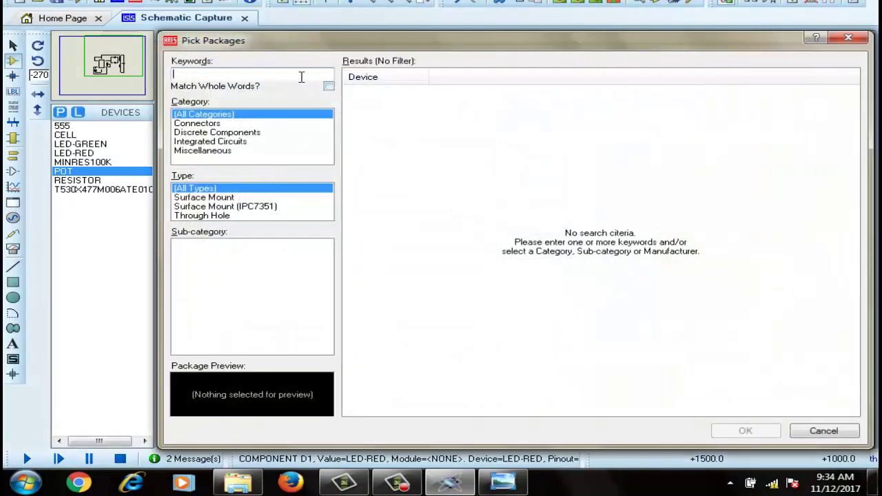
pyautogui.click(214, 217)
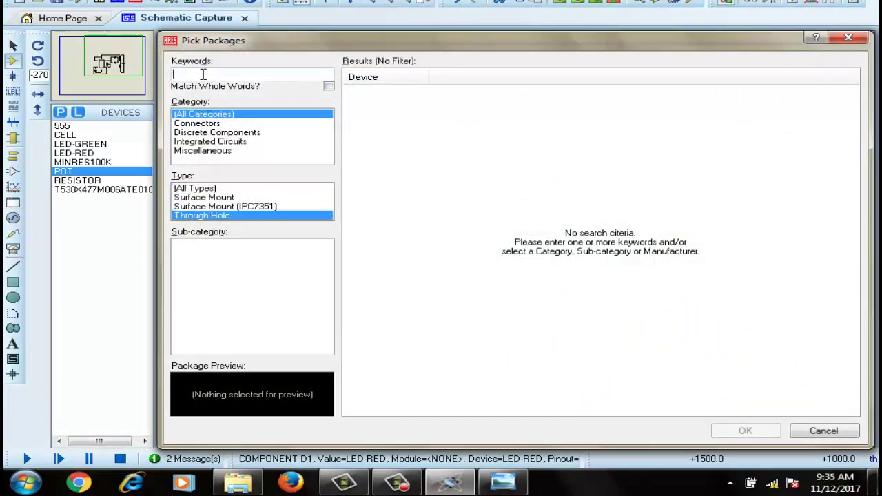
pyautogui.write('lrd')
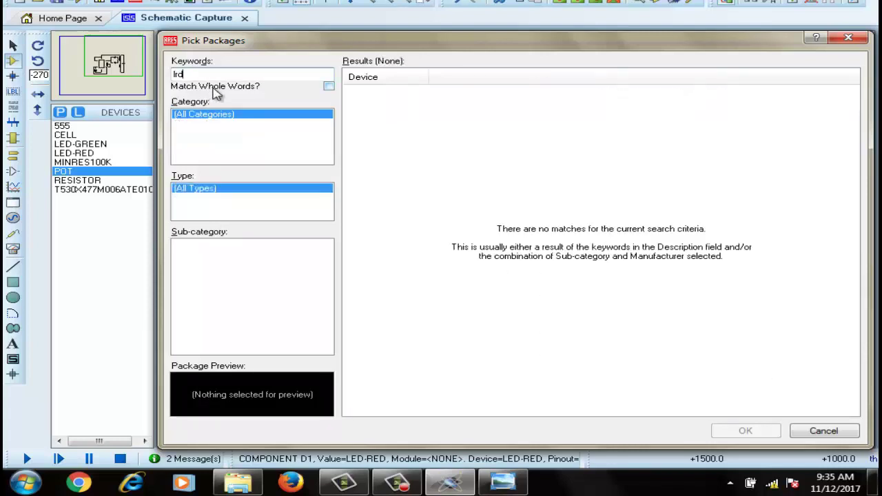
pyautogui.press('BackSpace')
pyautogui.press('BackSpace')
pyautogui.write('l')
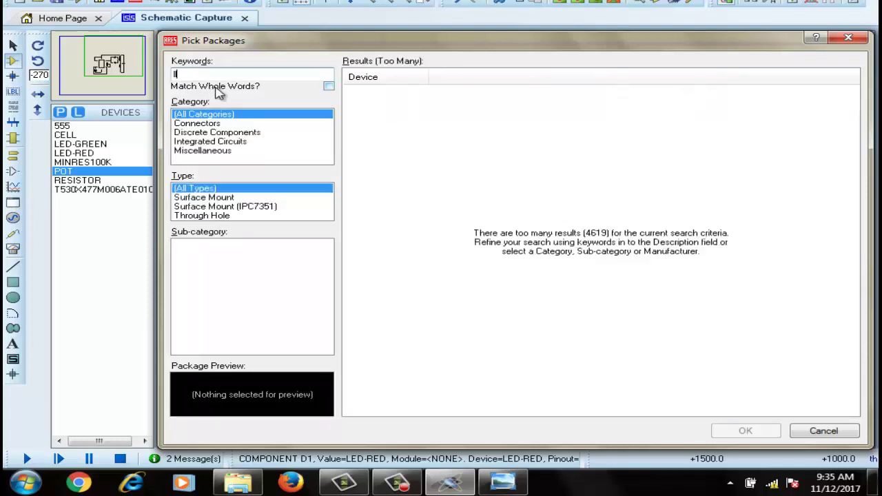
pyautogui.write('ed')
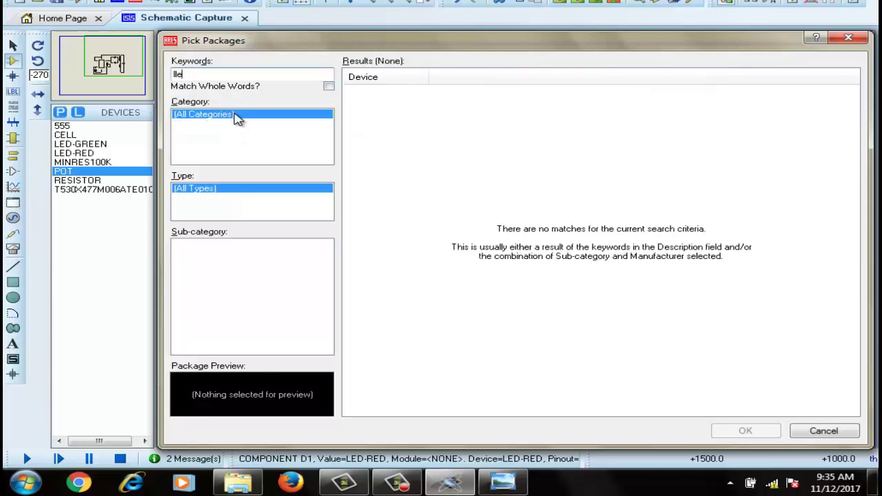
pyautogui.press('BackSpace')
pyautogui.press('BackSpace')
pyautogui.press('BackSpace')
pyautogui.write('led')
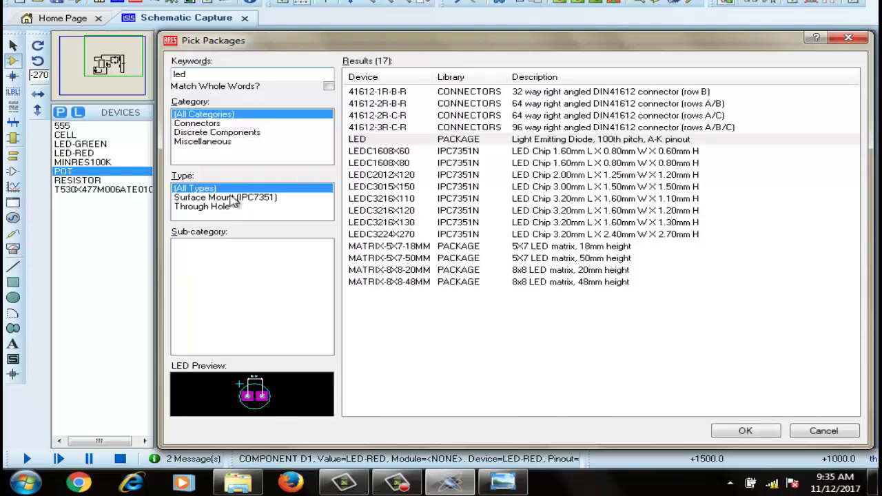
pyautogui.click(410, 141)
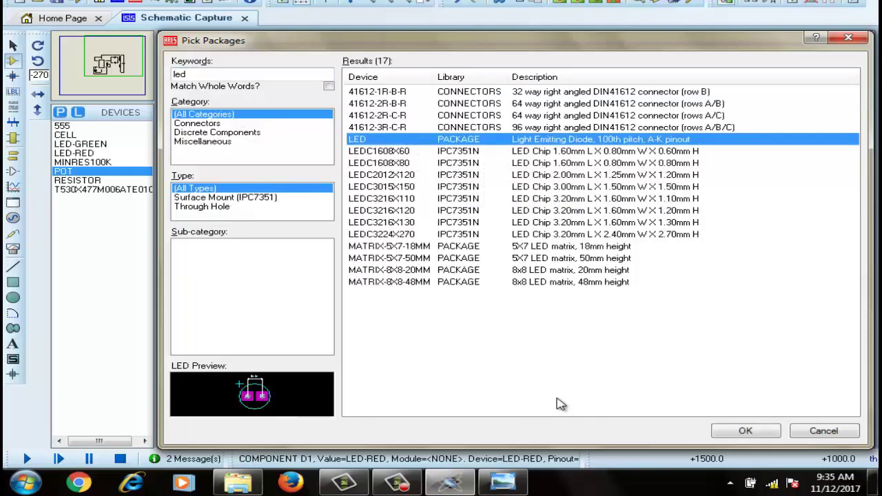
pyautogui.click(748, 430)
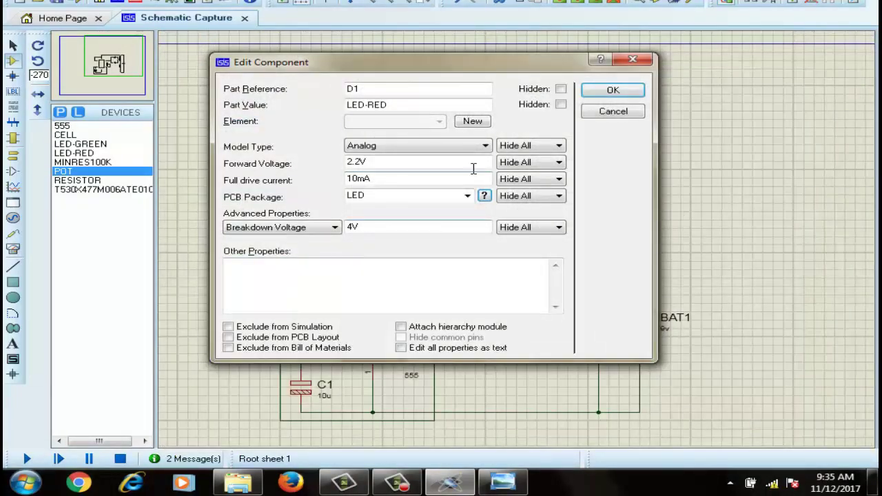
pyautogui.click(620, 92)
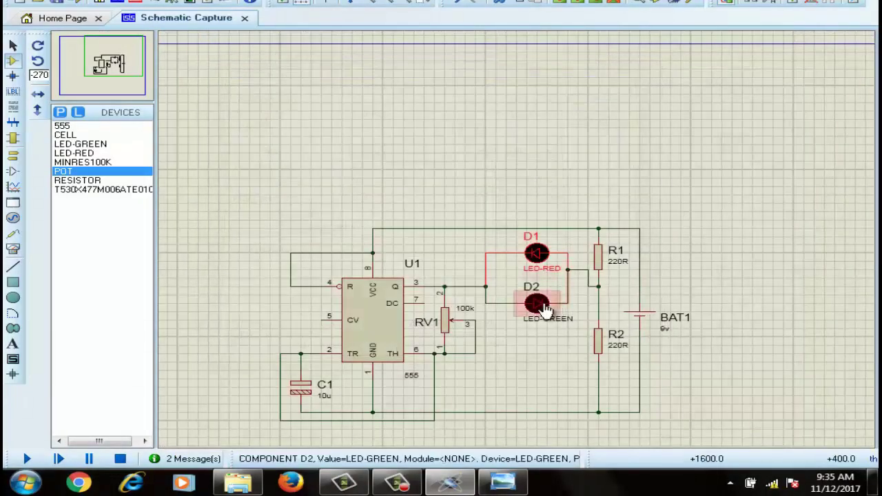
# Give the green LED D2 the same through-hole LED PCB package.
pyautogui.doubleClick(544, 302)
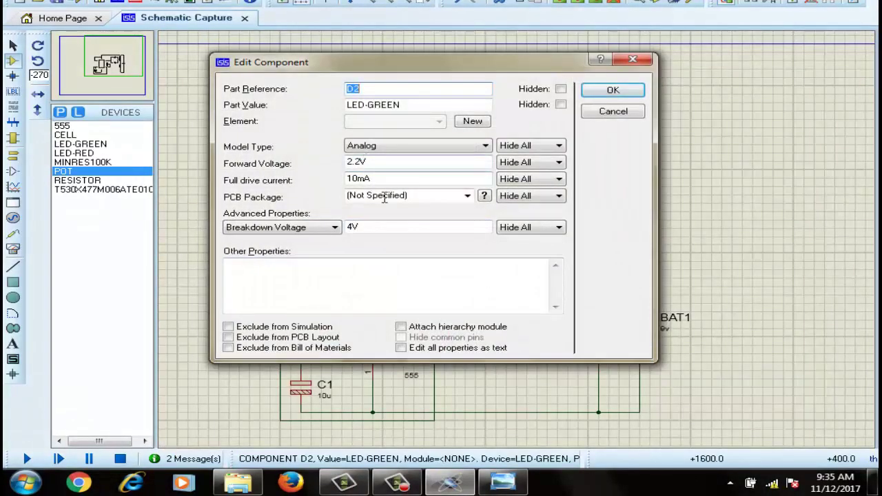
pyautogui.click(485, 196)
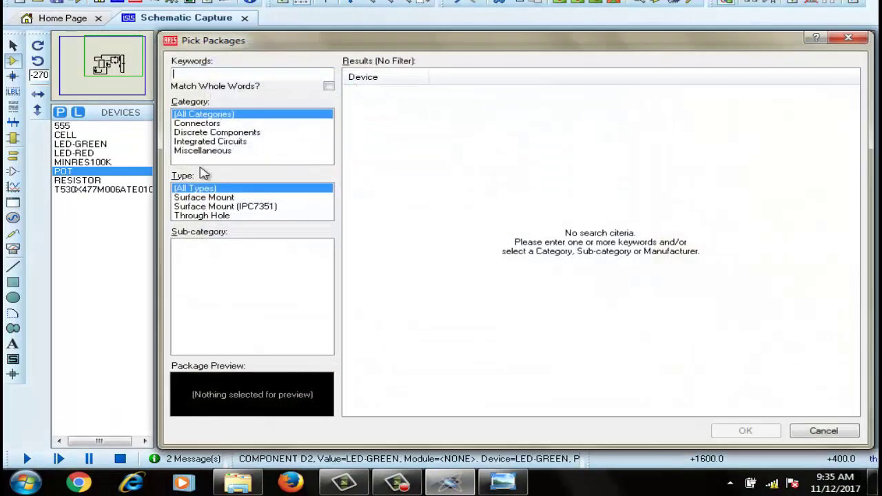
pyautogui.click(213, 216)
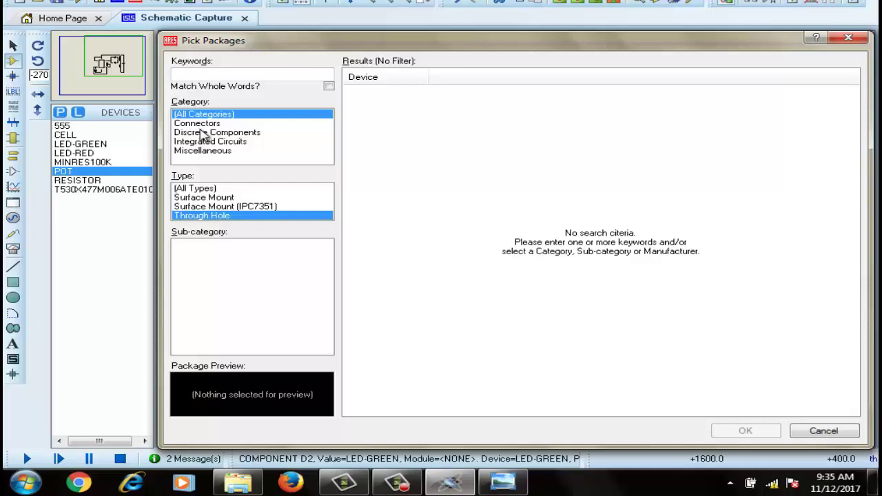
pyautogui.click(203, 74)
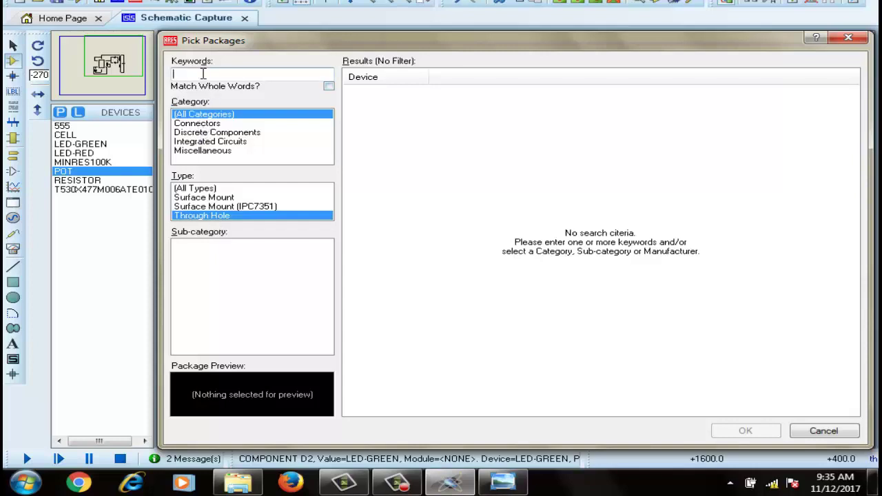
pyautogui.write('led')
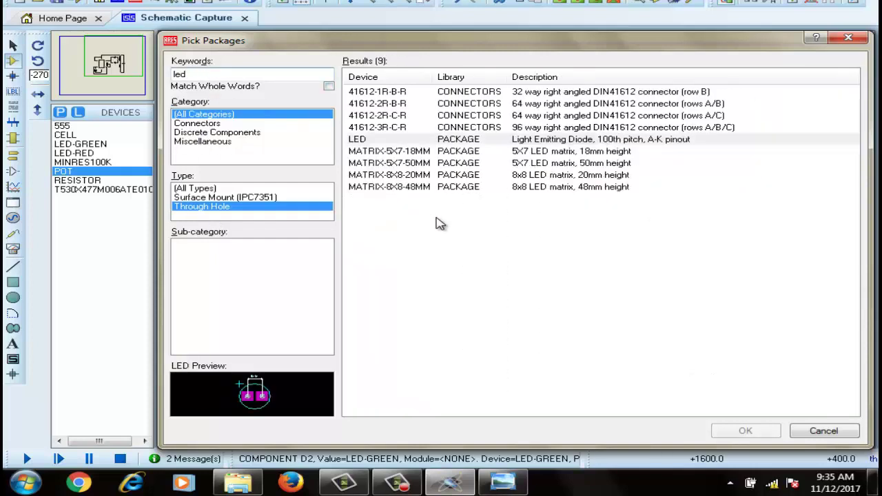
pyautogui.click(517, 140)
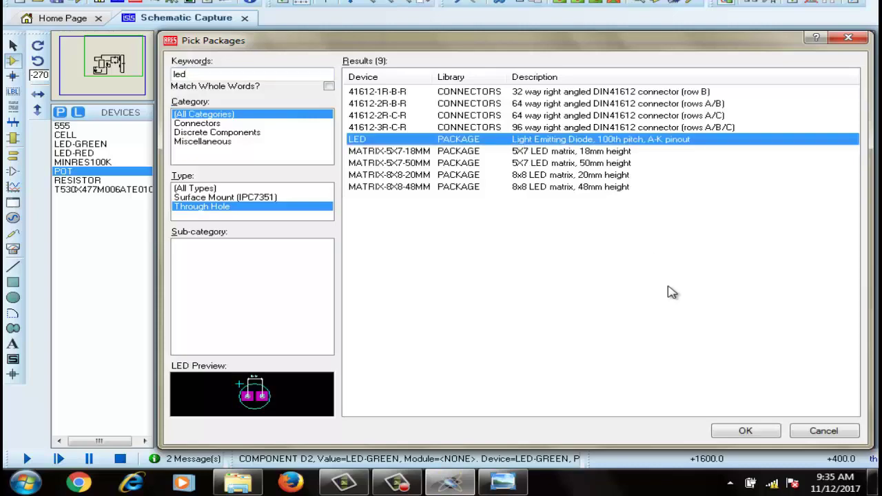
pyautogui.click(757, 434)
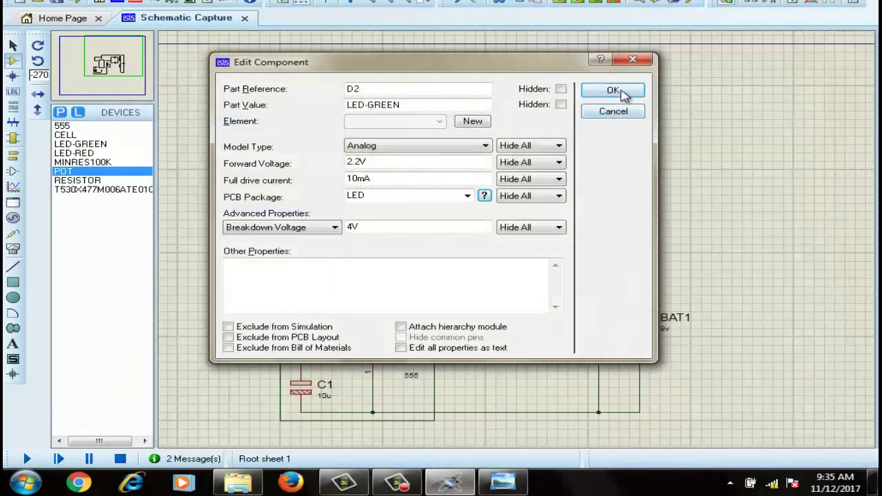
pyautogui.click(622, 88)
# Open the circuit's PCB layout in ARES and zoom in on the empty board.
pyautogui.click(741, 197)
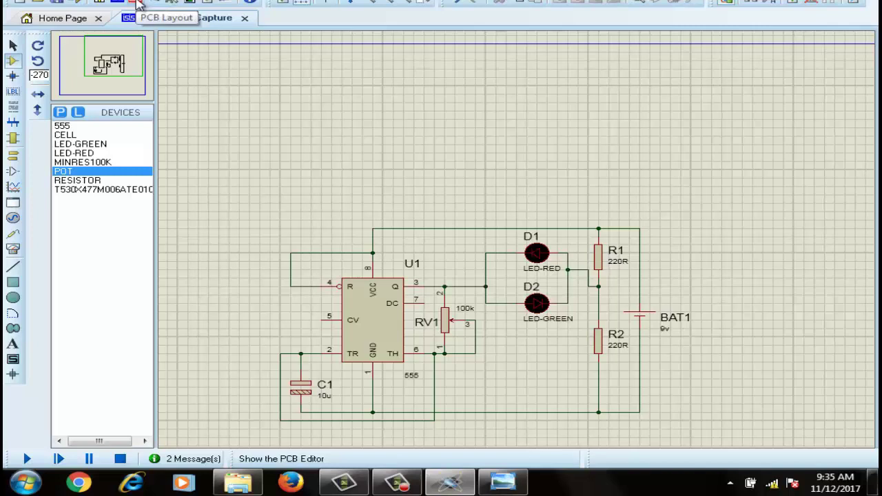
pyautogui.click(138, 3)
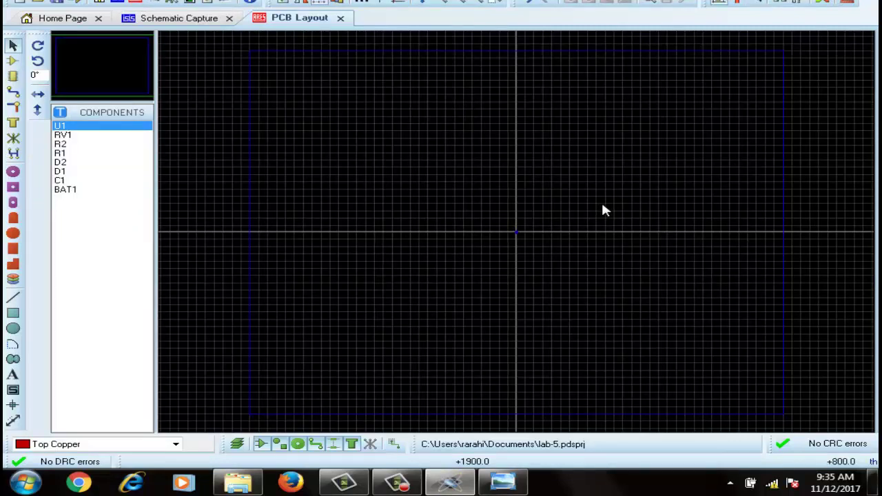
pyautogui.scroll(2, 575, 233)
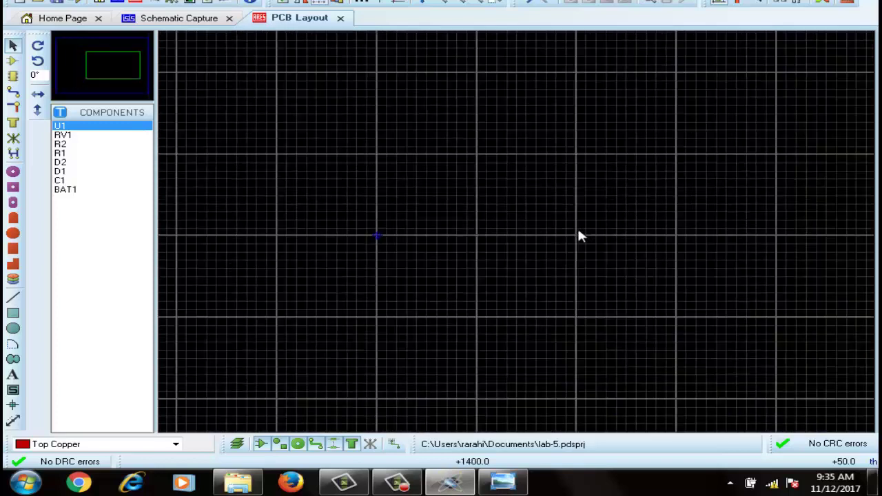
pyautogui.scroll(1, 517, 234)
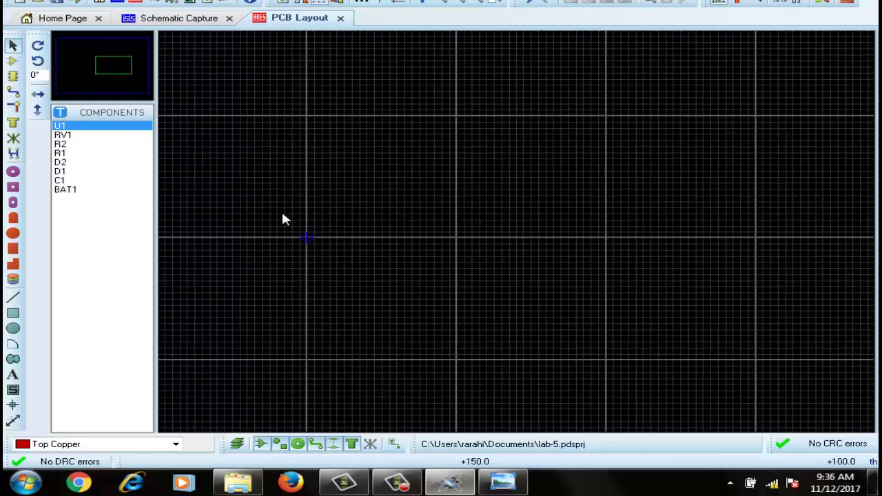
pyautogui.scroll(1, 317, 238)
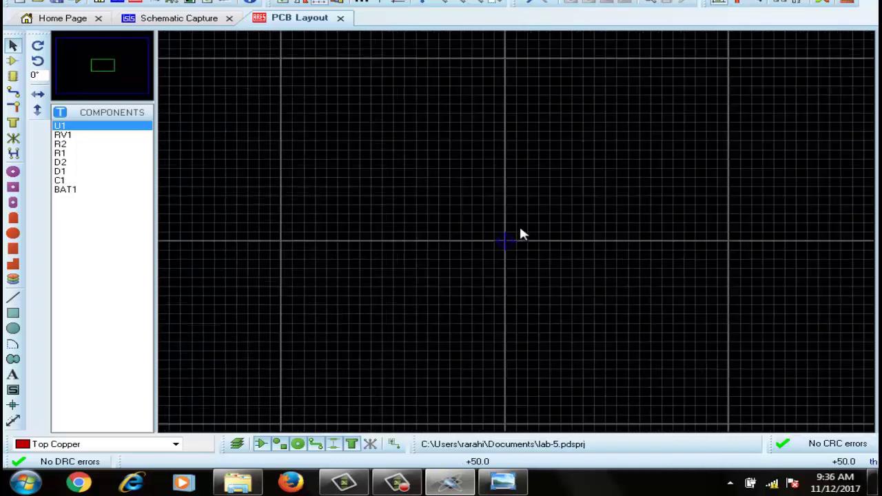
pyautogui.scroll(1, 525, 235)
pyautogui.scroll(1, 518, 237)
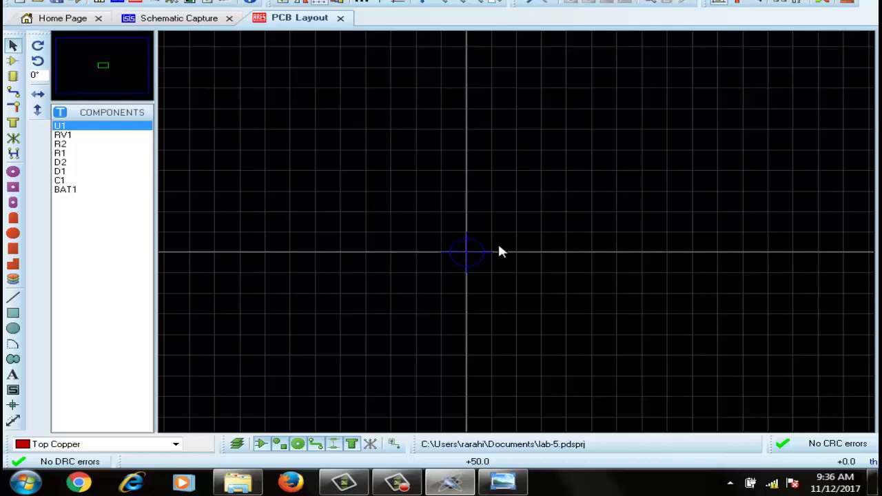
pyautogui.scroll(3, 488, 246)
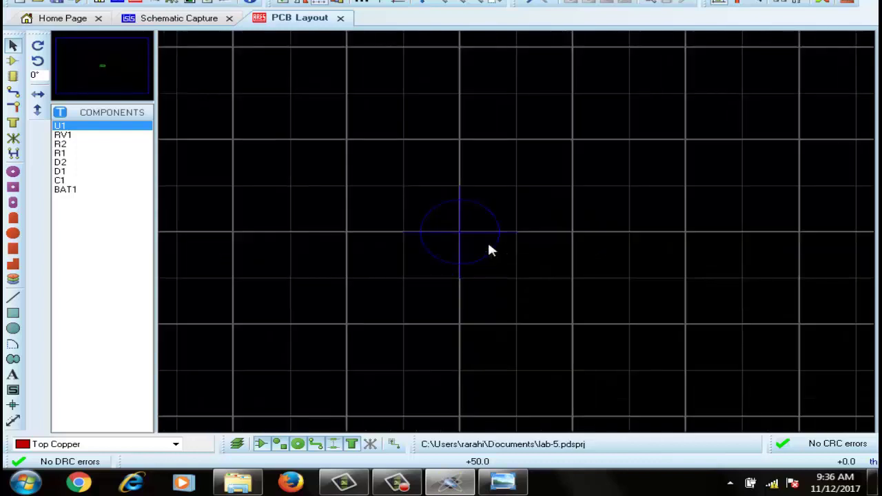
pyautogui.scroll(-3, 517, 235)
pyautogui.scroll(-2, 518, 231)
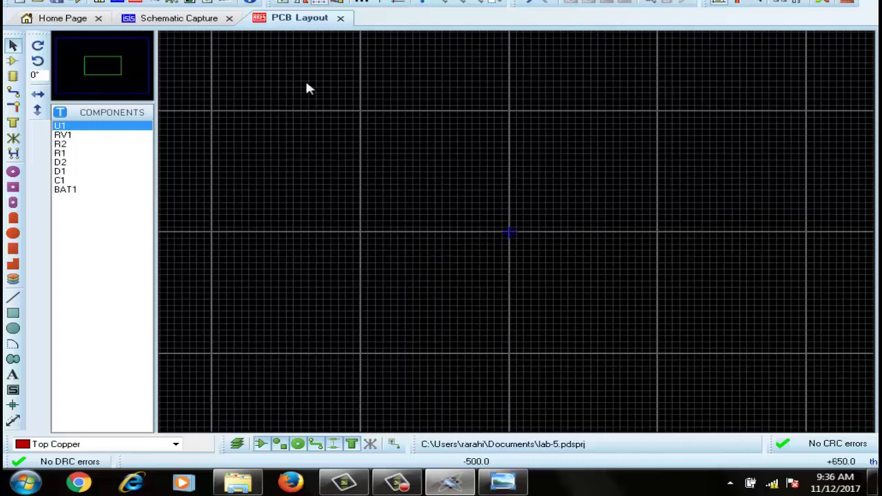
# Cycle the grid display off, to dots, then to lines, and zoom in.
pyautogui.click(320, 3)
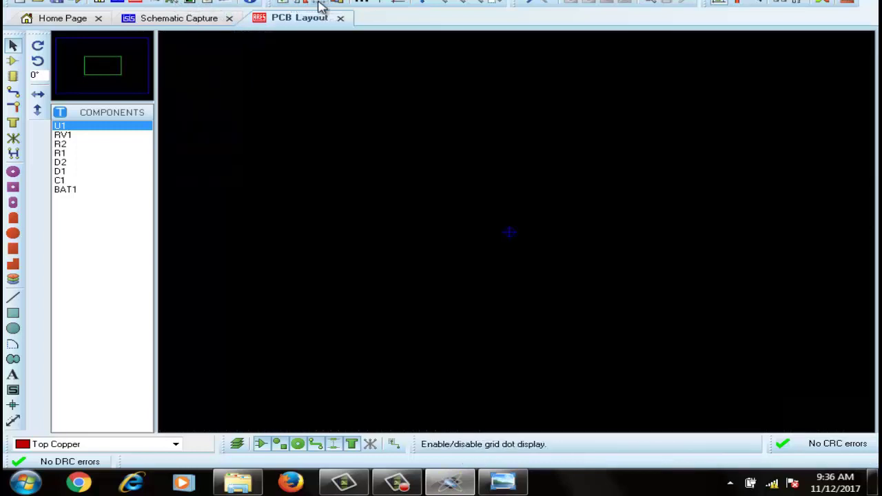
pyautogui.click(320, 3)
pyautogui.click(320, 3)
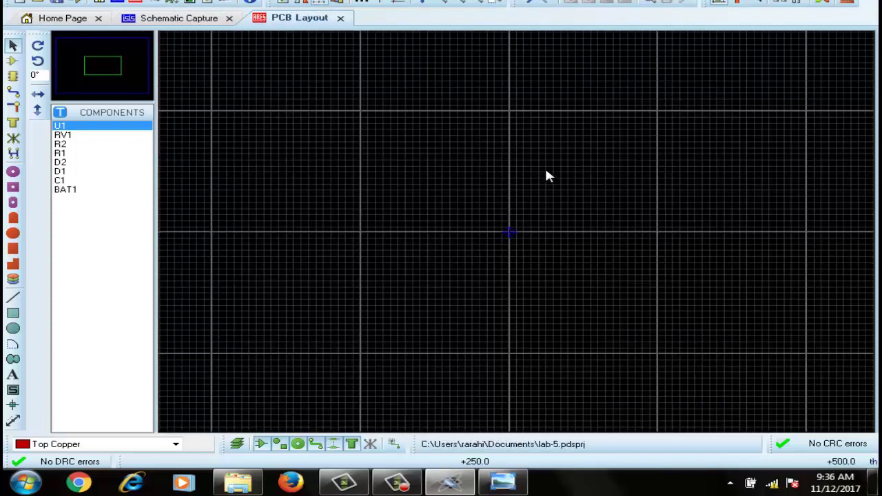
pyautogui.click(445, 4)
pyautogui.click(444, 3)
pyautogui.click(445, 3)
pyautogui.click(444, 3)
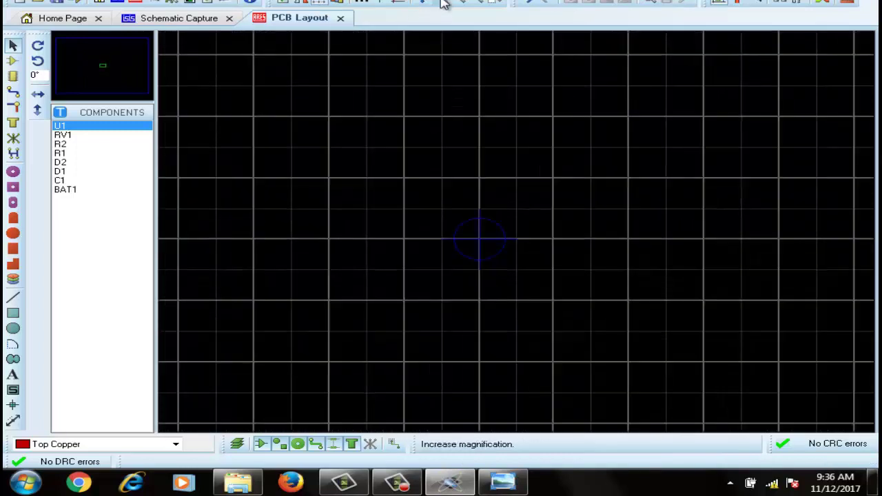
pyautogui.click(444, 4)
pyautogui.click(445, 3)
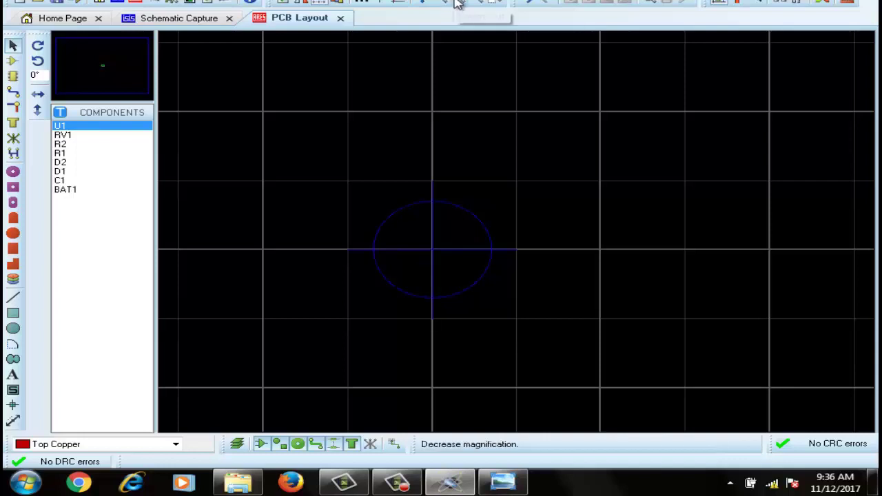
# Zoom back out five steps to view the empty board.
pyautogui.click(454, 3)
pyautogui.click(454, 3)
pyautogui.click(455, 3)
pyautogui.click(454, 3)
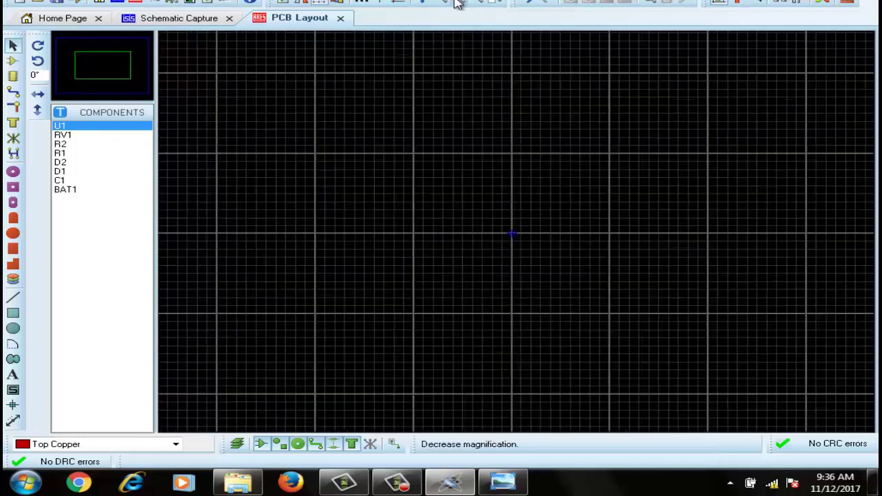
pyautogui.click(455, 4)
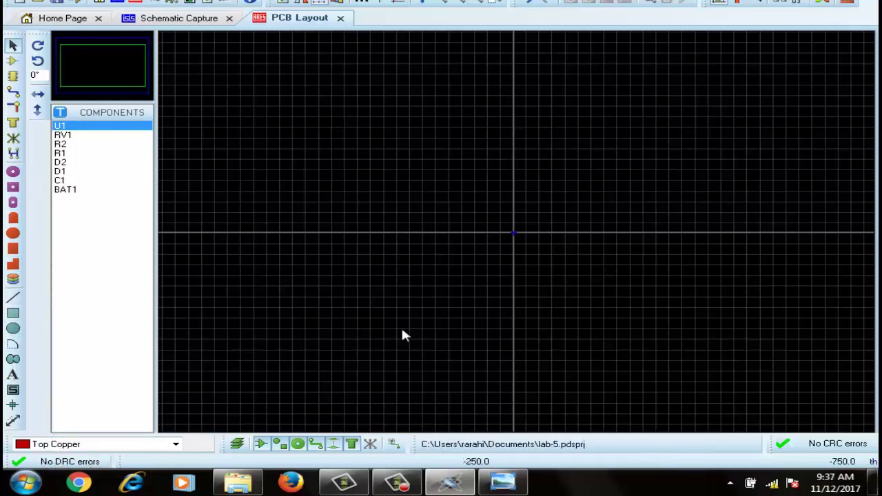
pyautogui.click(176, 445)
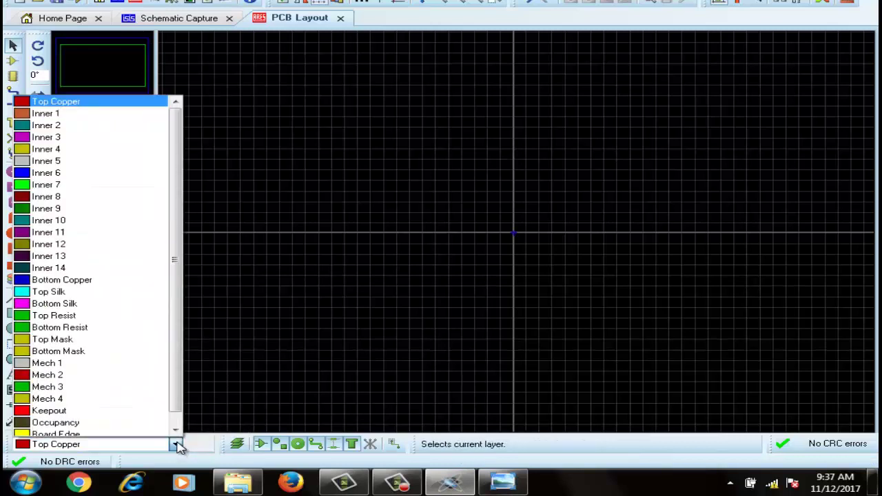
# Switch the current working layer from Top Copper to Bottom Copper.
pyautogui.scroll(-1, 176, 441)
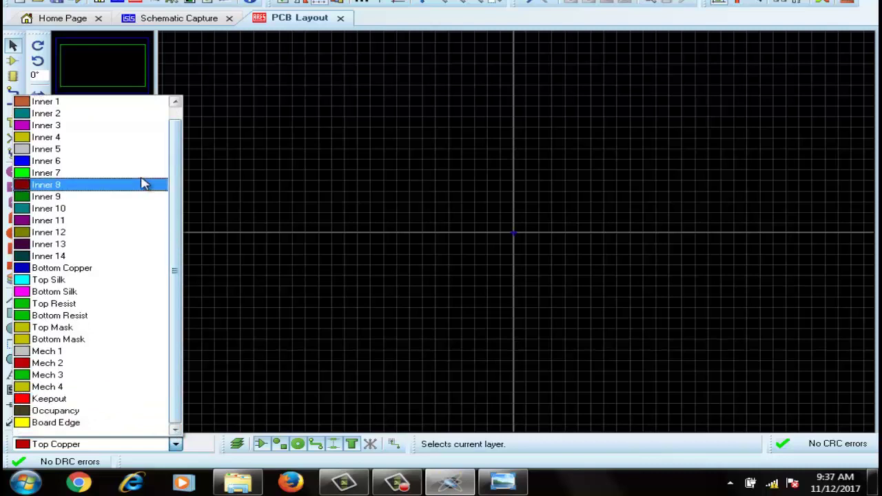
pyautogui.scroll(1, 173, 158)
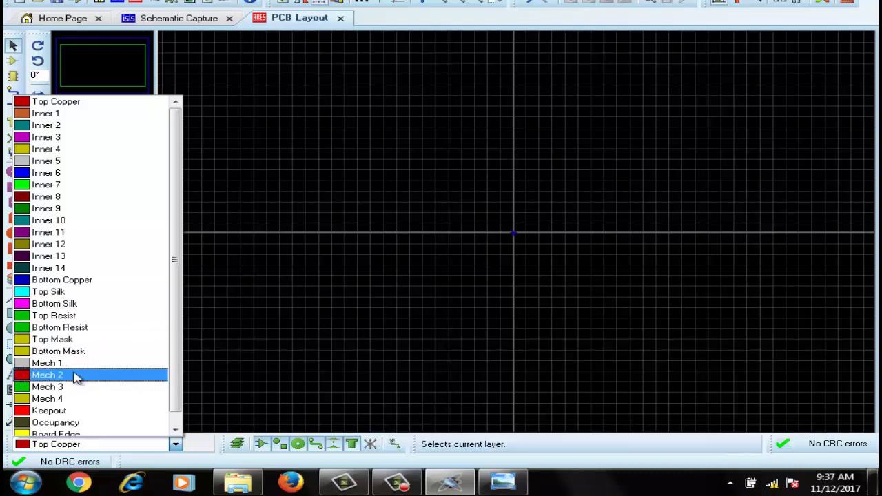
pyautogui.click(177, 429)
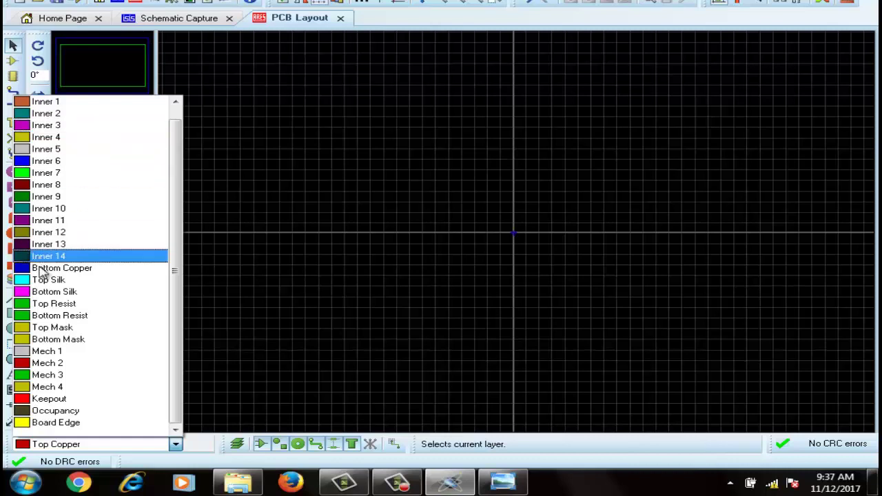
pyautogui.click(53, 271)
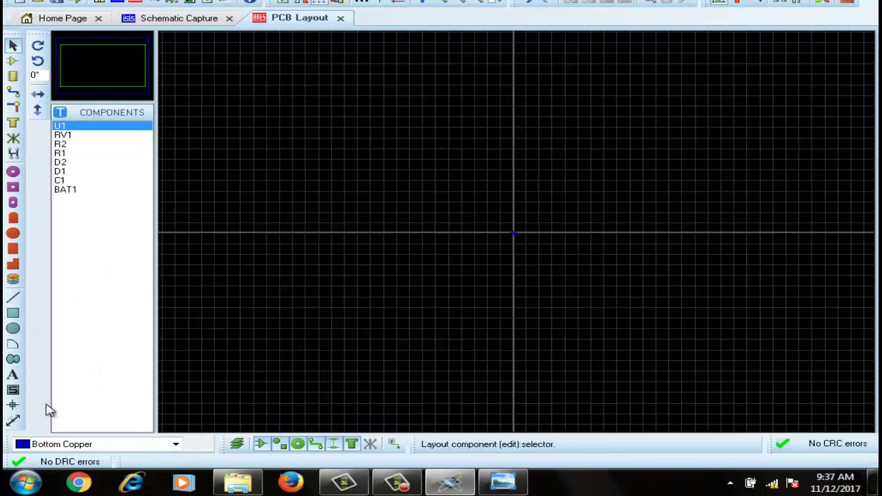
pyautogui.click(175, 444)
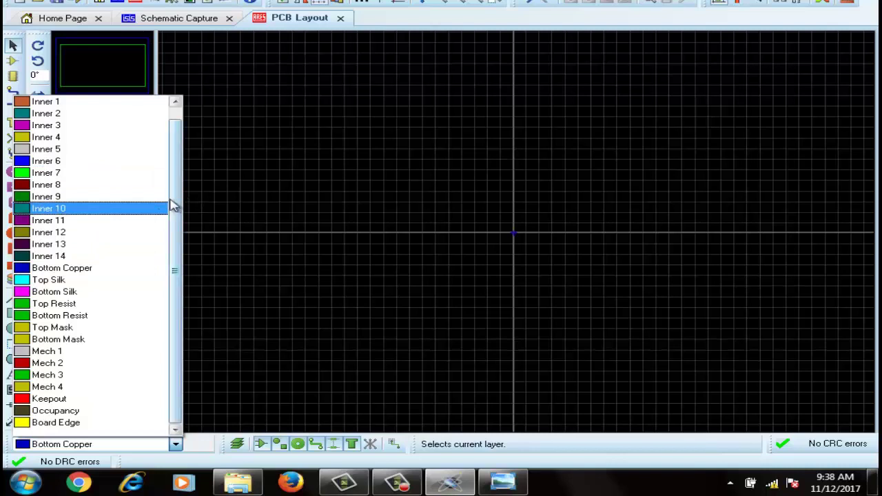
pyautogui.scroll(1, 173, 205)
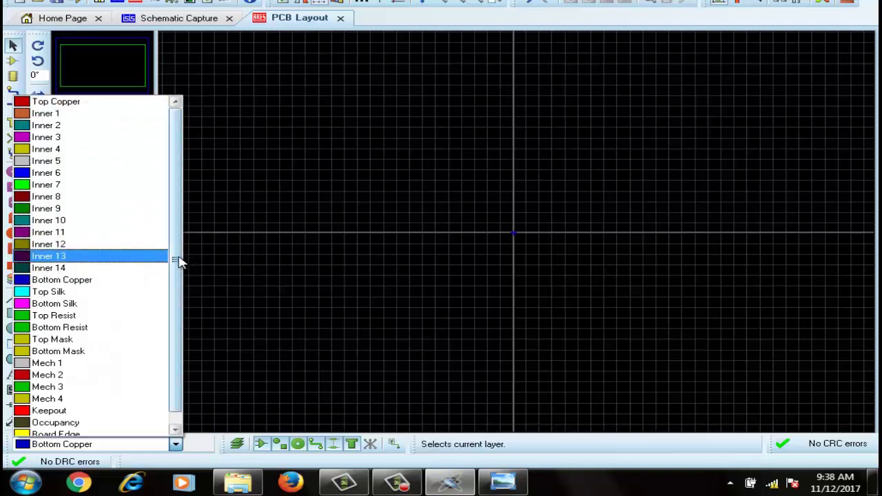
pyautogui.moveTo(179, 259); pyautogui.dragTo(173, 289)
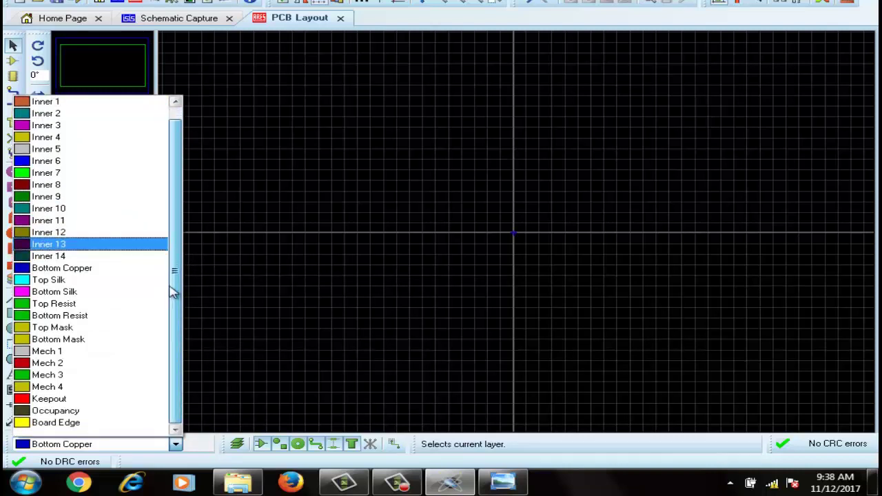
pyautogui.click(88, 274)
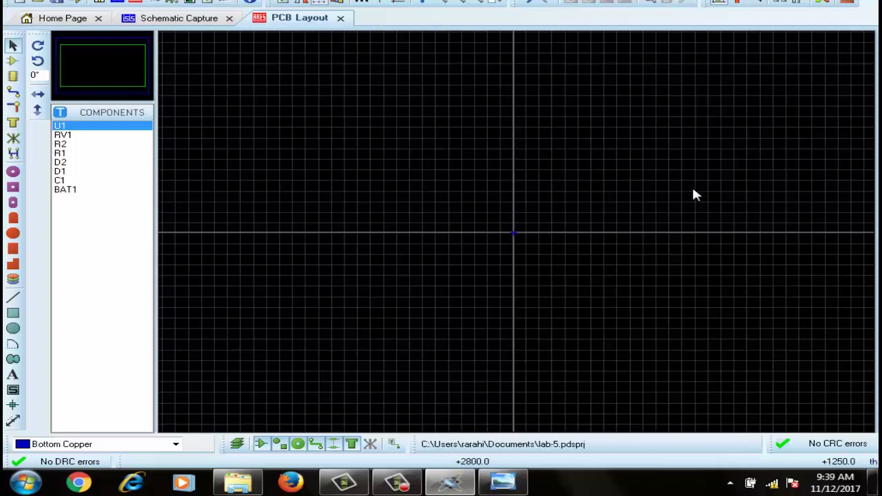
# Select 2D box drawing mode on the Board Edge layer.
pyautogui.click(175, 445)
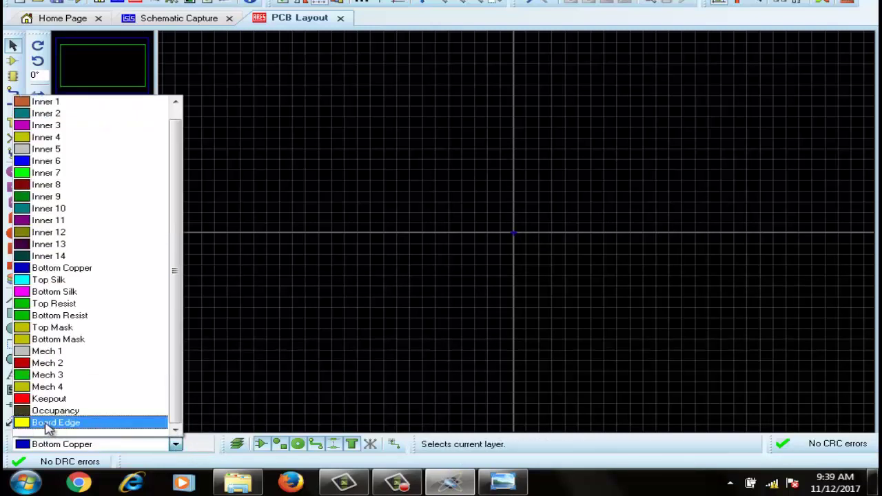
pyautogui.click(48, 422)
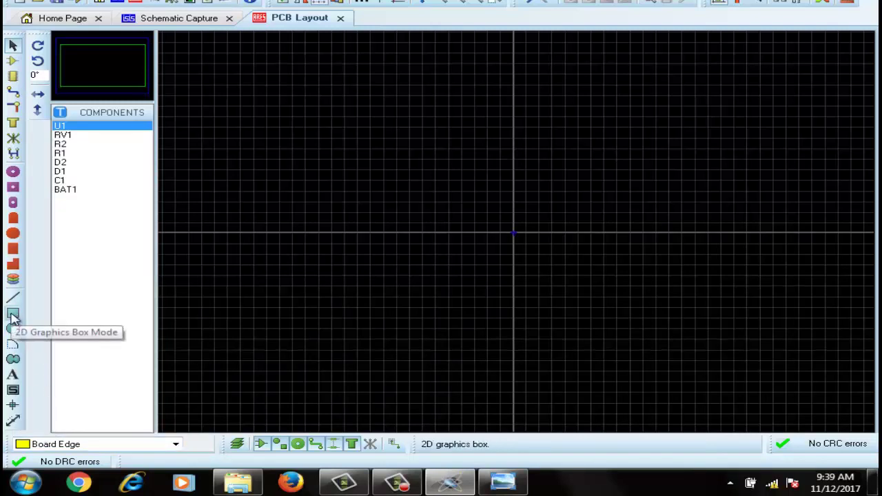
pyautogui.click(14, 316)
pyautogui.click(14, 316)
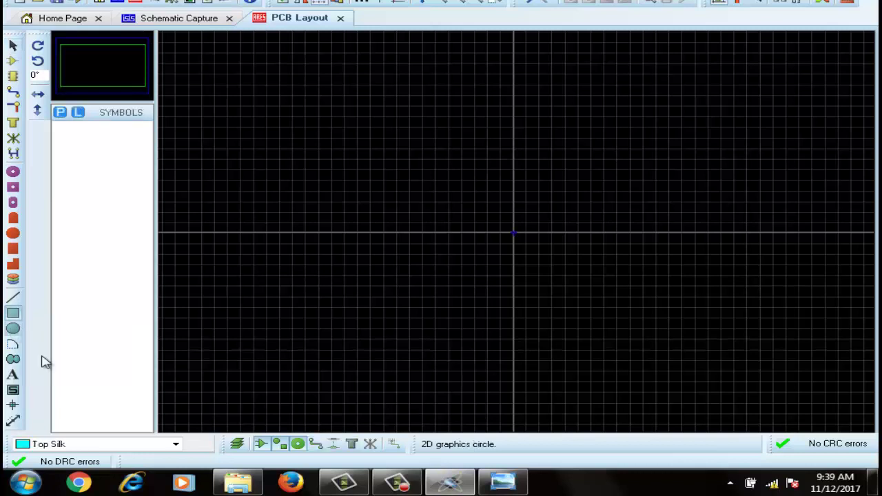
pyautogui.click(176, 445)
pyautogui.click(48, 430)
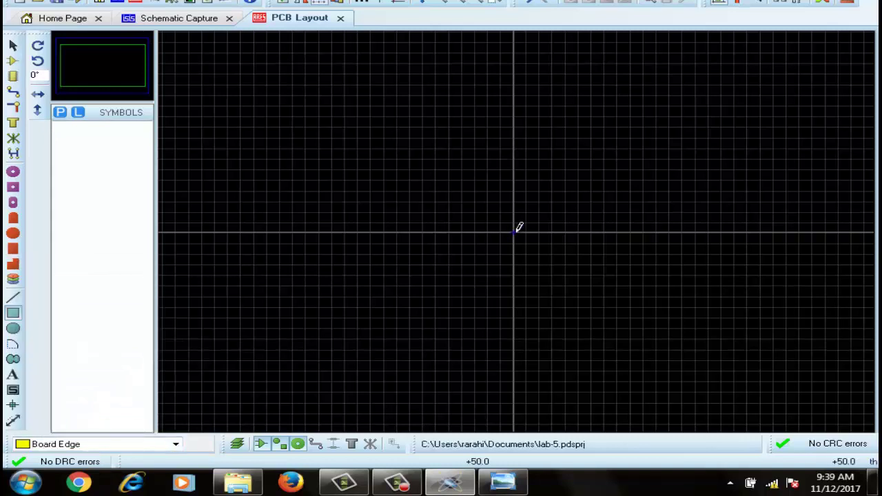
# Draw the rectangular board outline from the origin and zoom in on it.
pyautogui.click(517, 230)
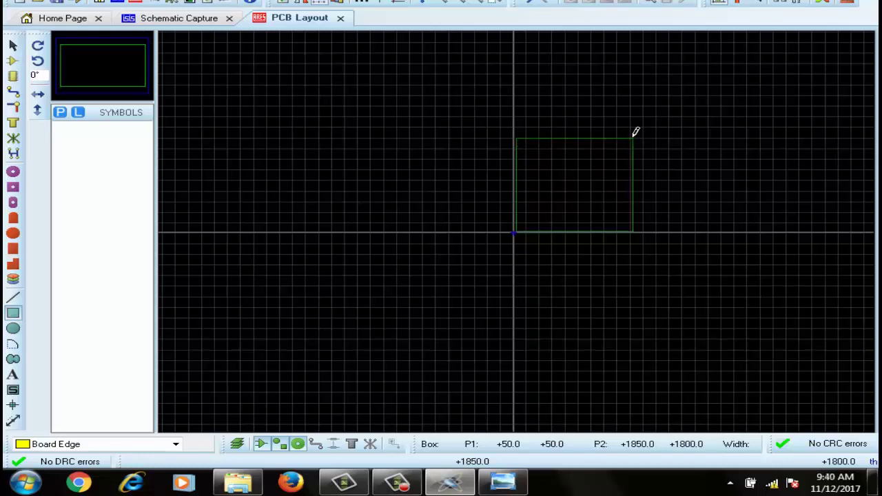
pyautogui.click(635, 133)
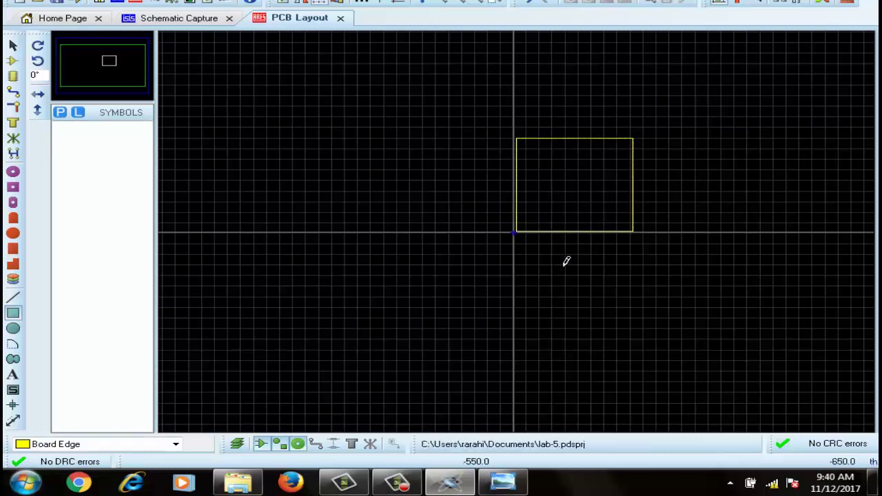
pyautogui.scroll(1, 646, 257)
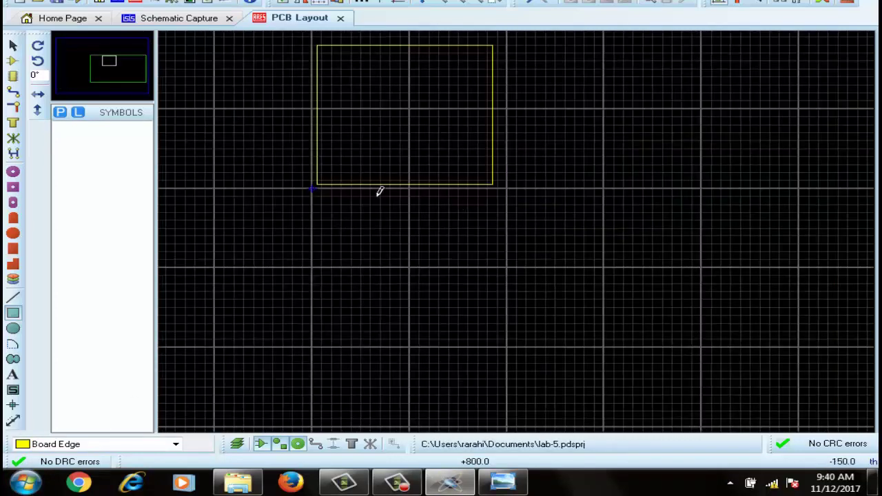
pyautogui.click(108, 78)
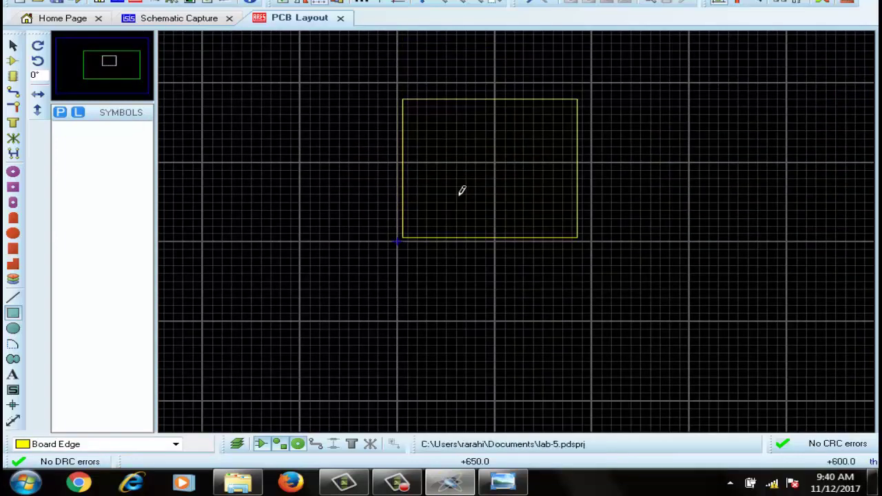
pyautogui.scroll(1, 490, 207)
pyautogui.scroll(1, 632, 196)
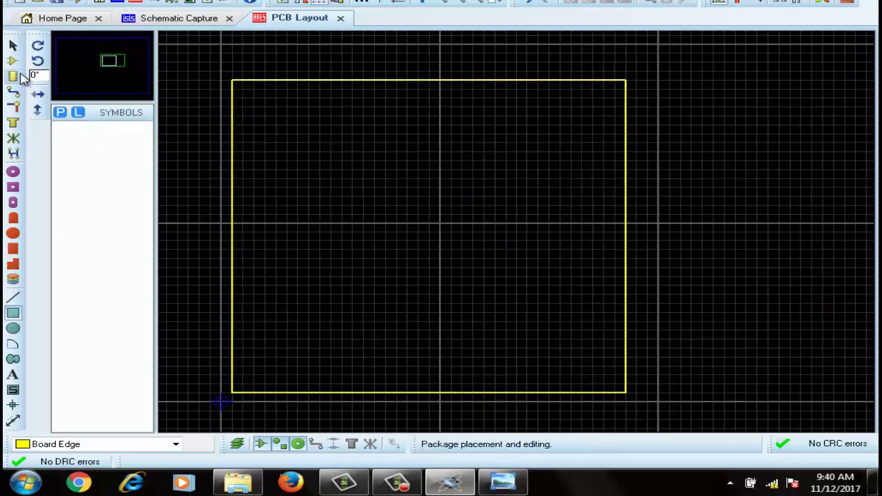
# In Component Mode, pick the 555 chip U1 for placement.
pyautogui.click(13, 61)
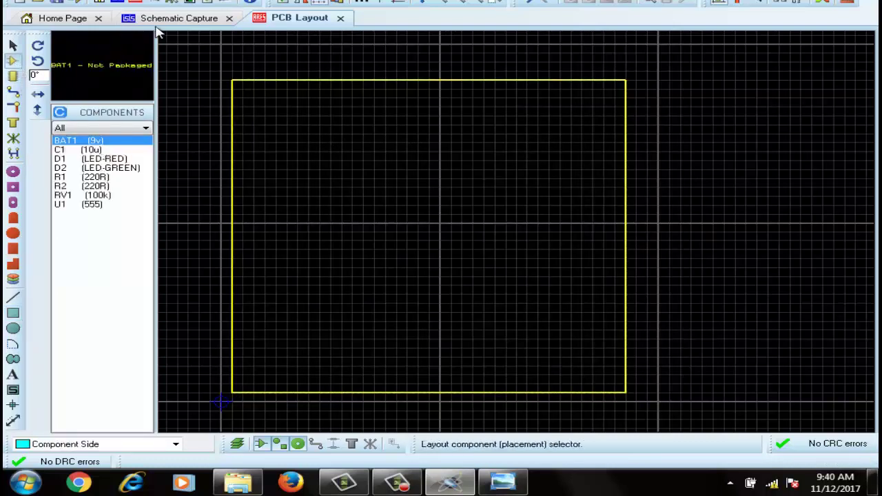
pyautogui.click(178, 18)
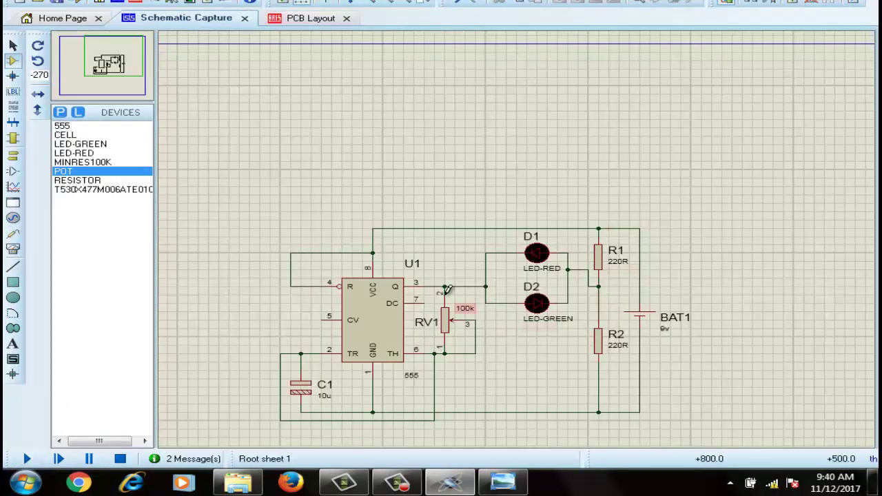
pyautogui.click(314, 20)
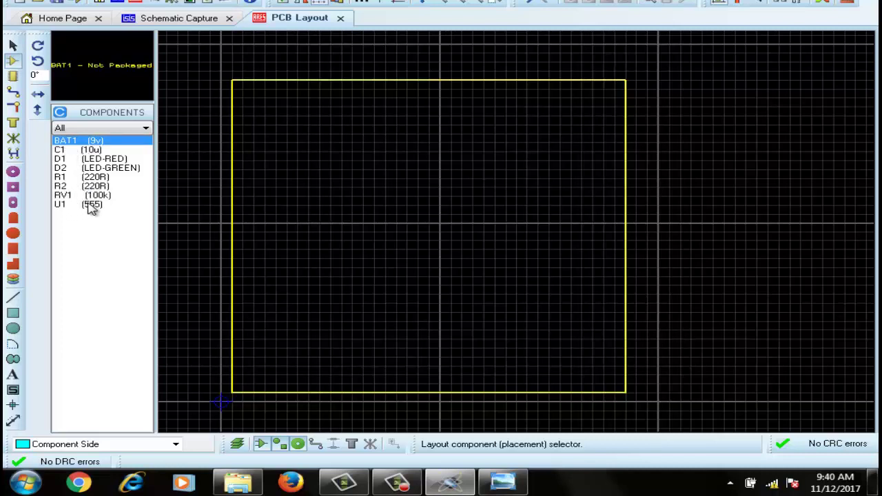
pyautogui.click(90, 208)
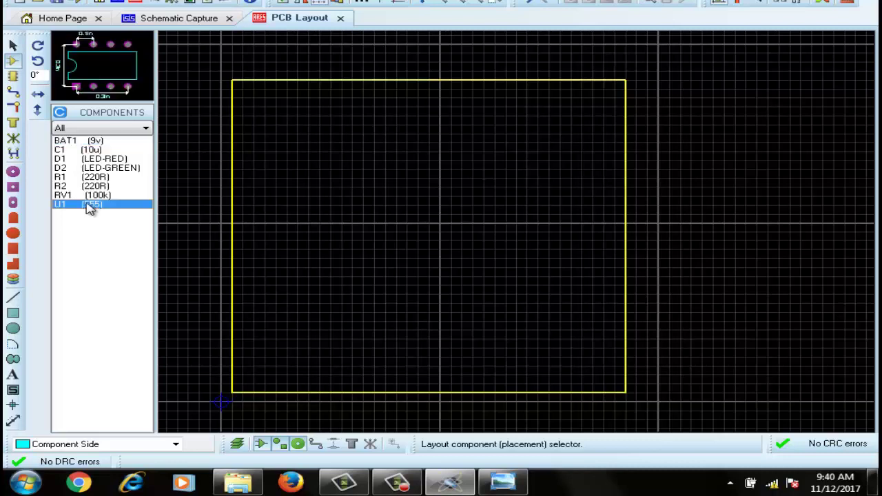
pyautogui.click(448, 194)
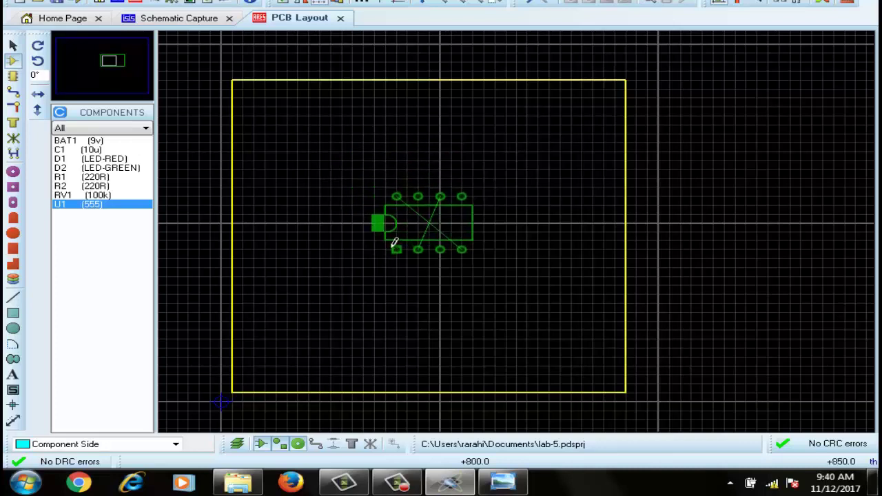
pyautogui.click(337, 179)
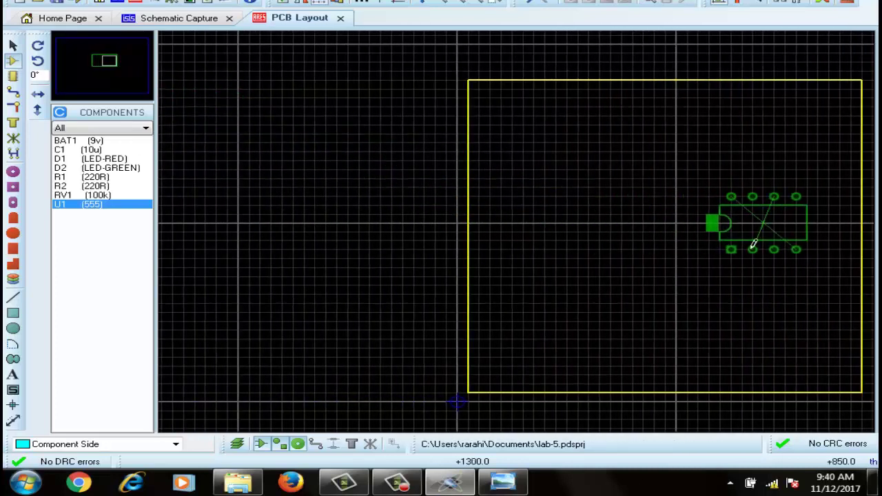
pyautogui.press('Escape')
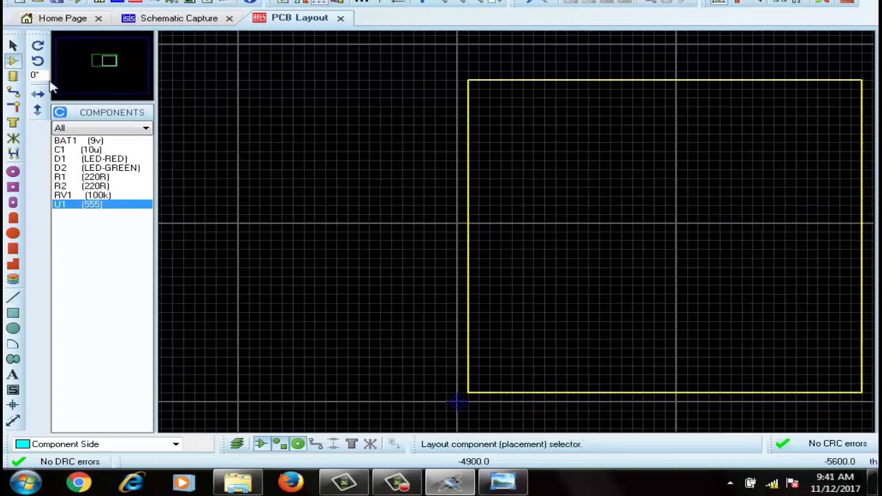
# Place U1 rotated -90° inside the board outline and zoom in on it.
pyautogui.click(38, 49)
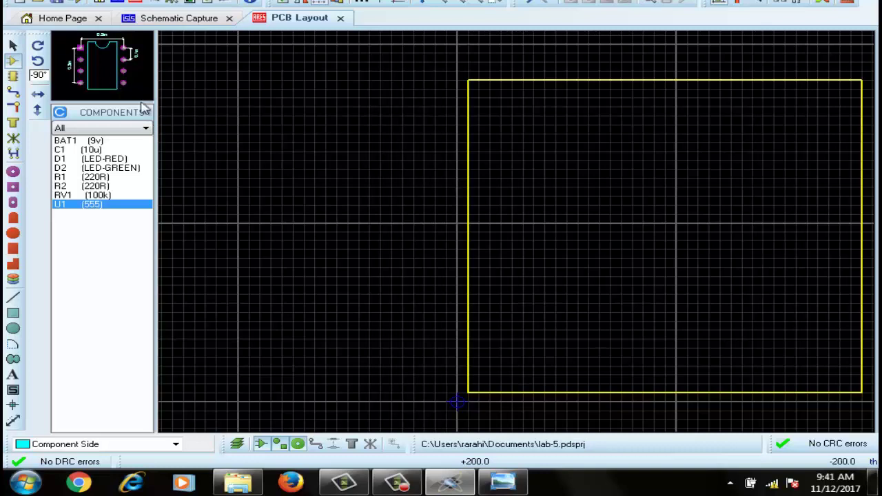
pyautogui.click(676, 222)
pyautogui.moveTo(677, 216)
pyautogui.mouseDown()
pyautogui.moveTo(643, 194)
pyautogui.moveTo(693, 197)
pyautogui.moveTo(721, 211)
pyautogui.moveTo(710, 232)
pyautogui.mouseUp()
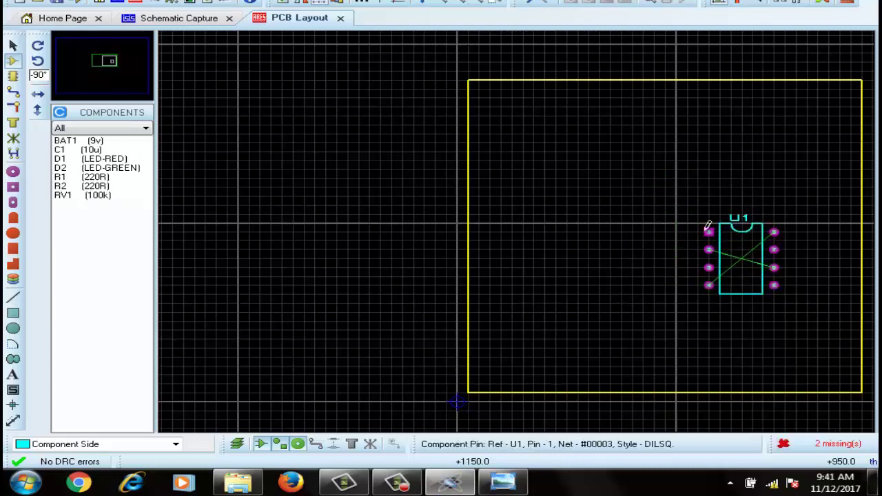
pyautogui.press('F6')
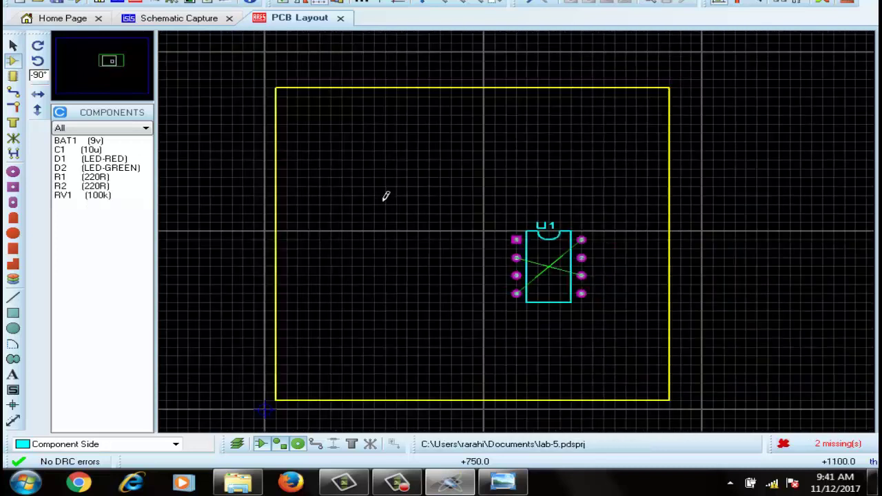
pyautogui.press('F7')
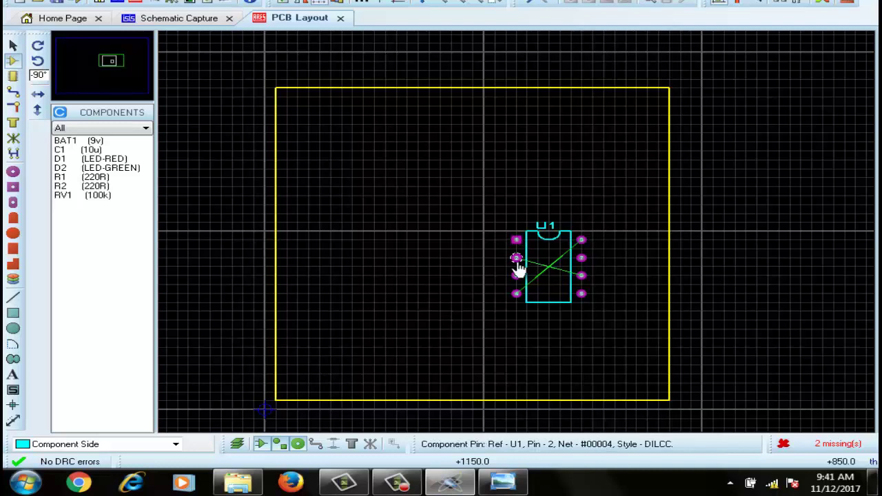
pyautogui.press('F6')
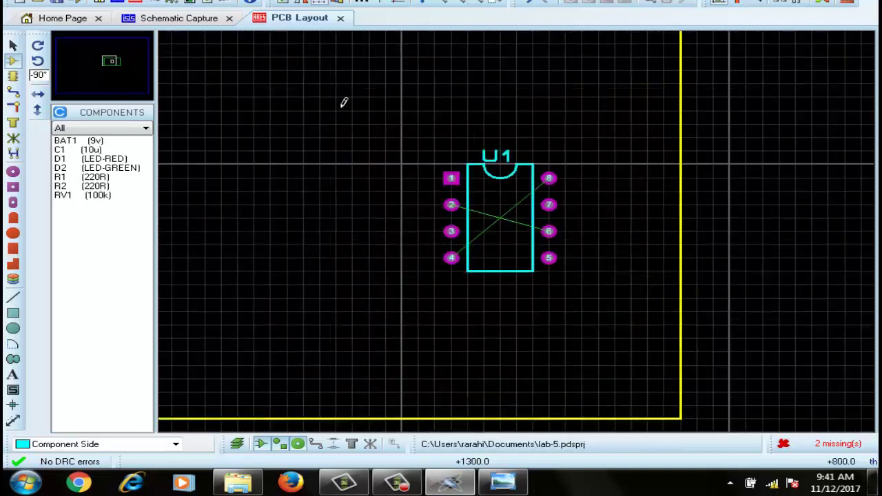
pyautogui.click(189, 22)
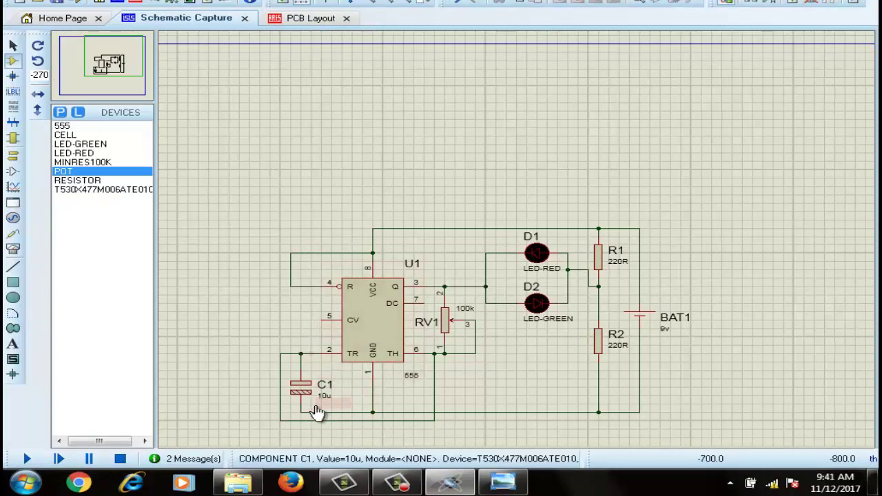
pyautogui.click(295, 21)
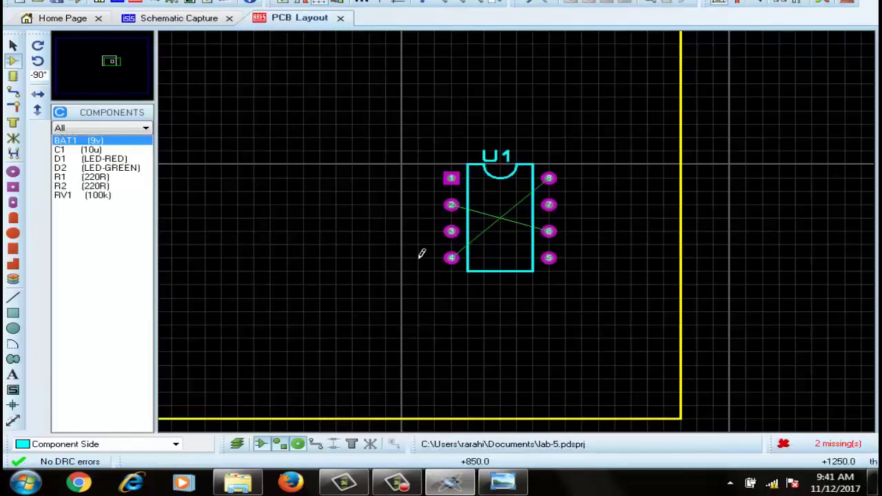
# Place the C1, D1, D2, R1, R2 and RV1 footprints around U1.
pyautogui.click(88, 150)
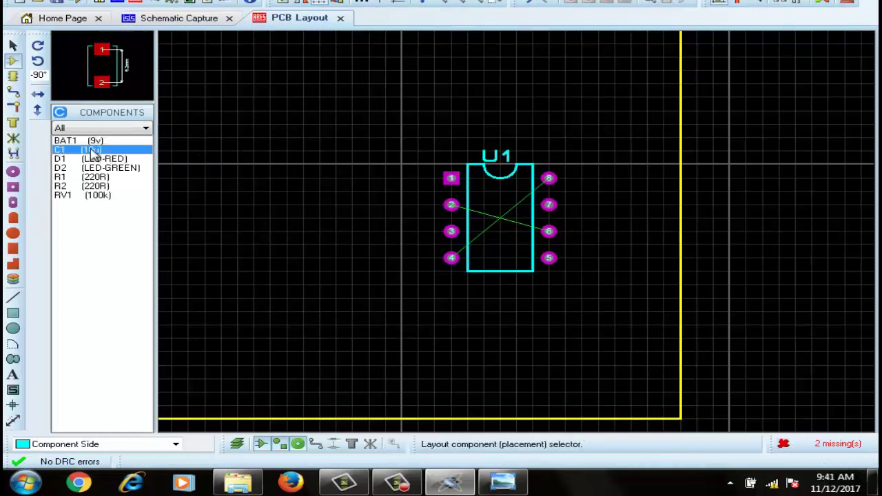
pyautogui.click(387, 150)
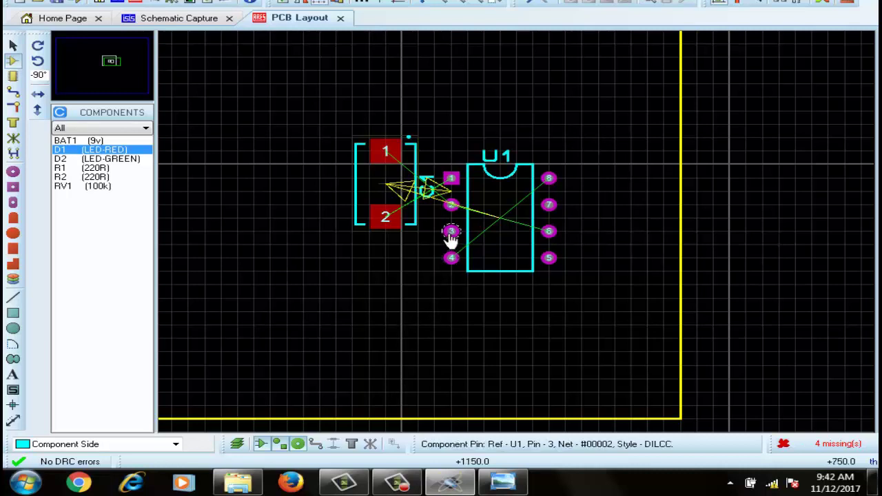
pyautogui.click(304, 257)
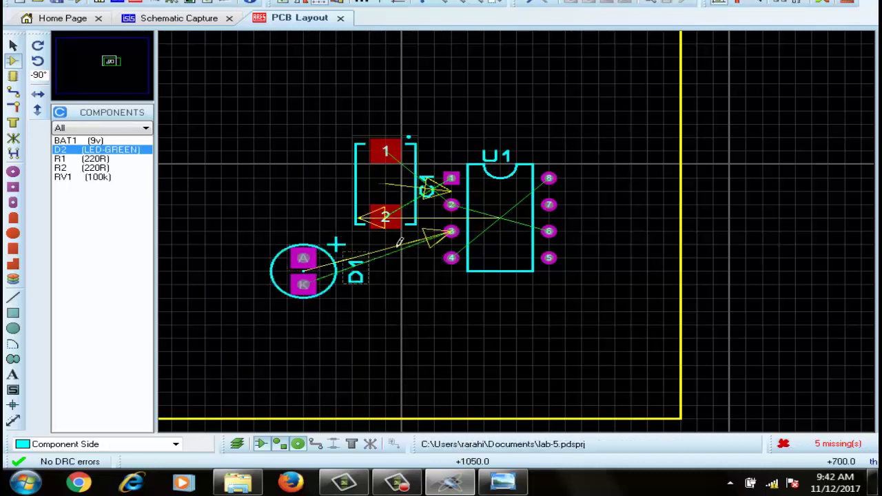
pyautogui.click(352, 312)
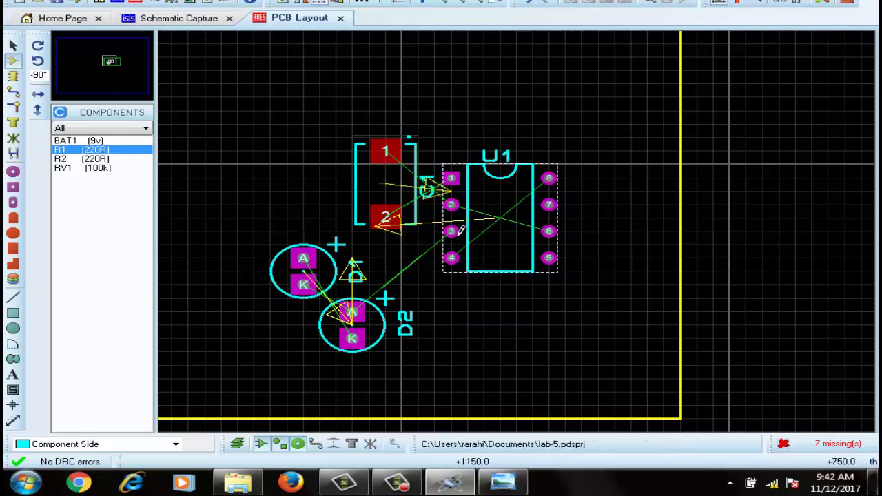
pyautogui.click(303, 206)
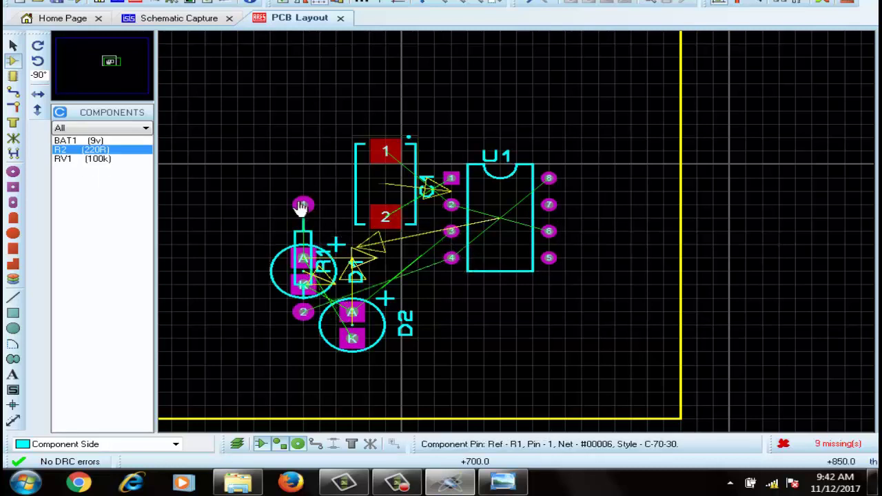
pyautogui.click(549, 339)
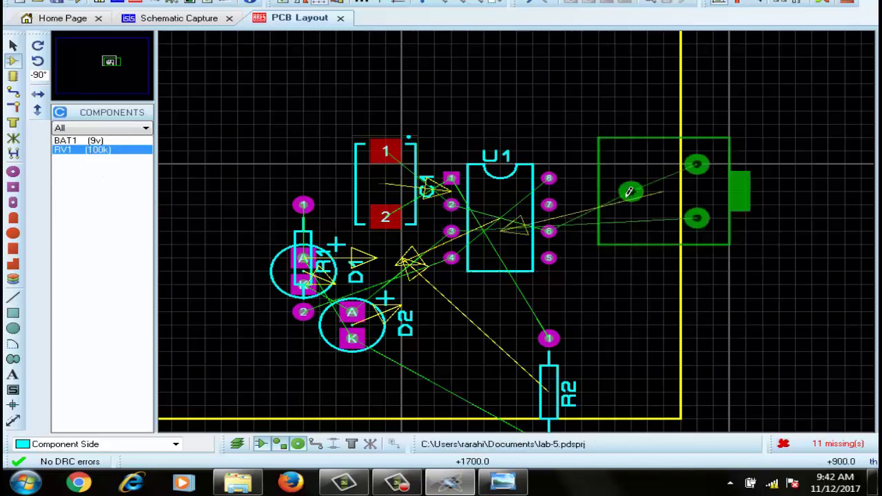
pyautogui.click(630, 191)
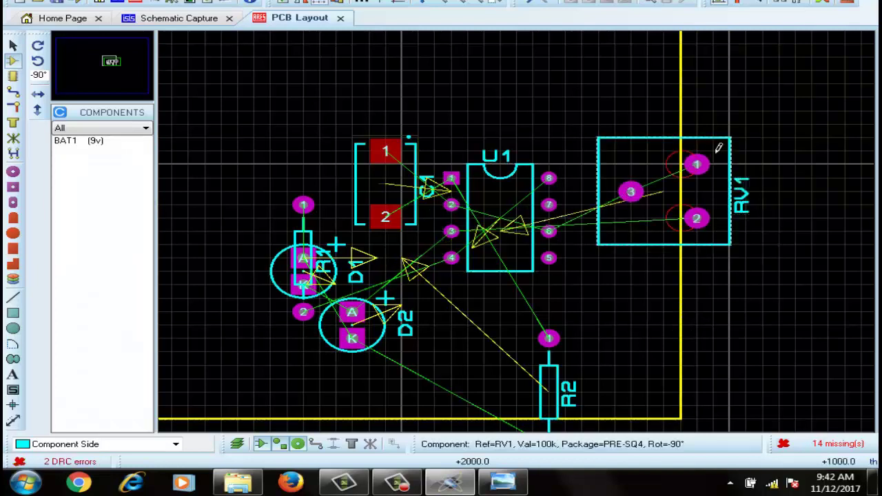
# Move RV1 above U1 and rotate C1 180° to the upper left.
pyautogui.moveTo(745, 111); pyautogui.dragTo(581, 284)
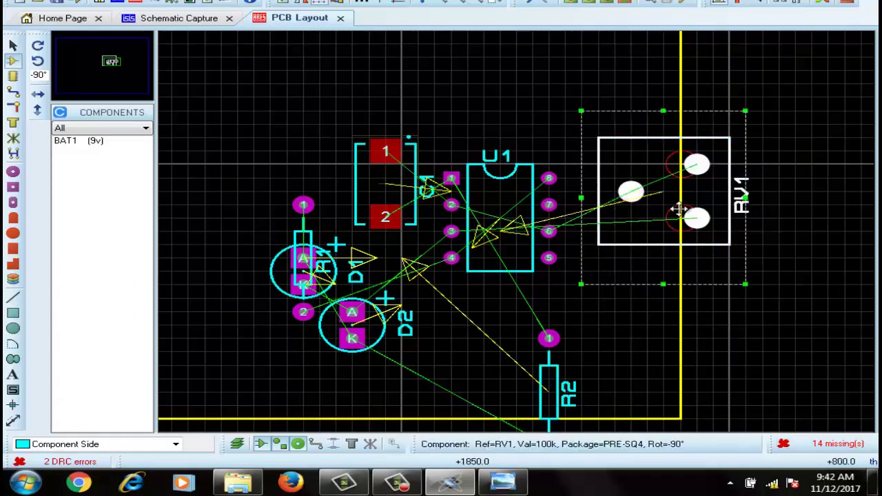
pyautogui.moveTo(679, 209); pyautogui.dragTo(585, 125)
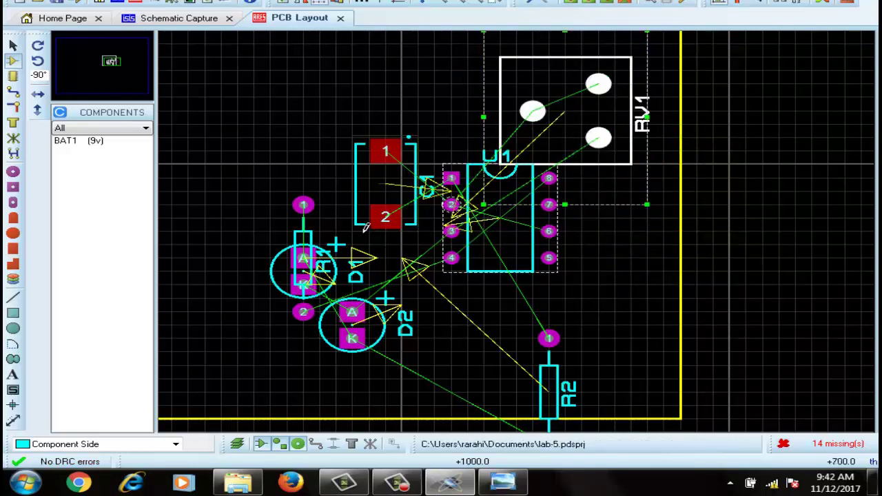
pyautogui.moveTo(319, 124); pyautogui.dragTo(467, 273)
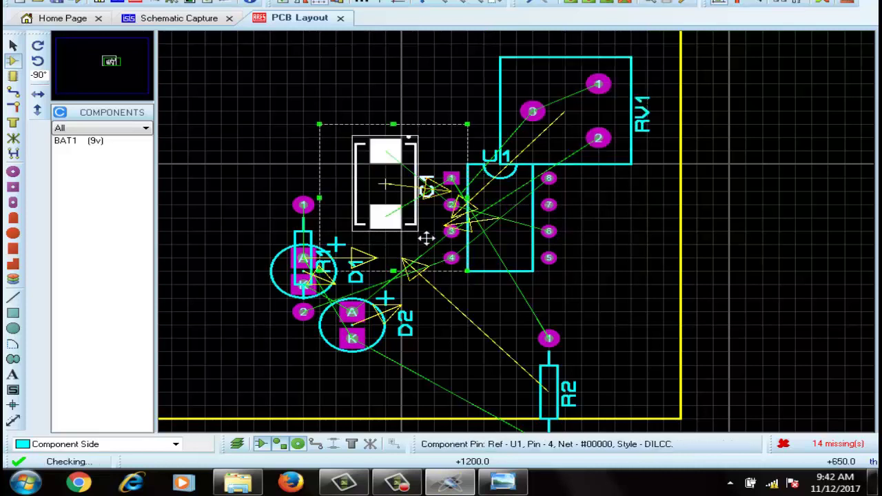
pyautogui.rightClick(398, 195)
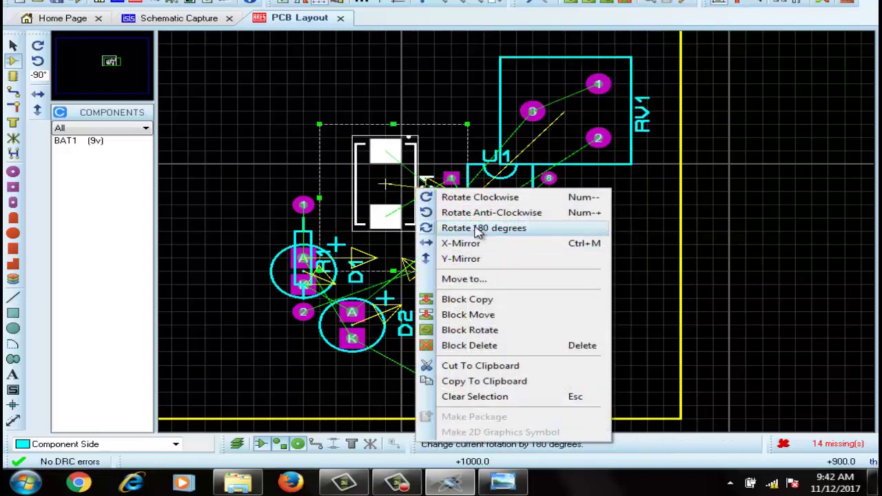
pyautogui.click(483, 227)
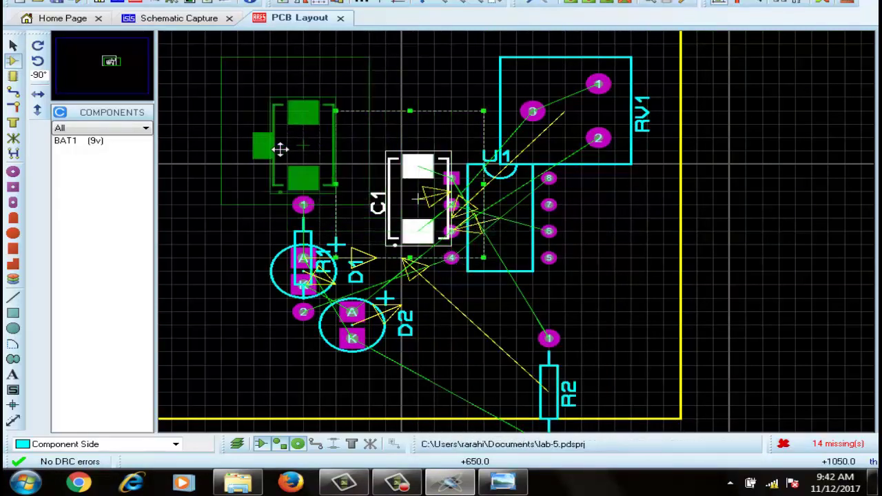
pyautogui.moveTo(409, 201); pyautogui.dragTo(294, 148)
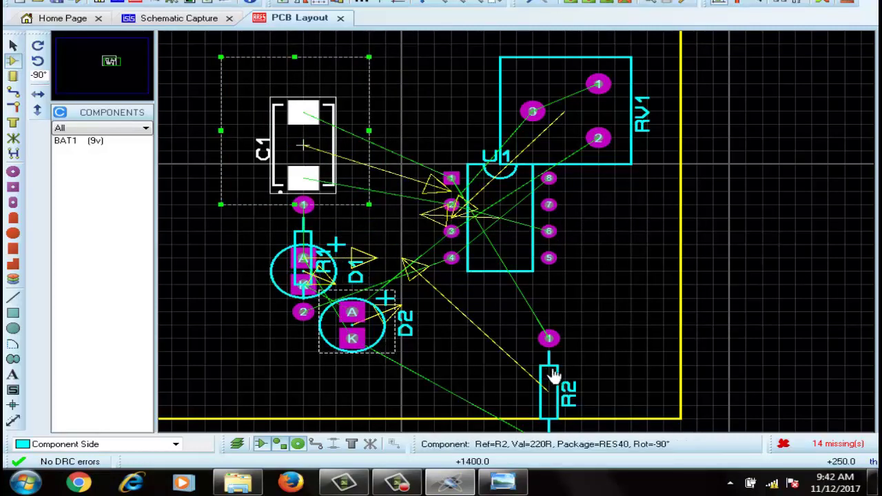
pyautogui.click(587, 401)
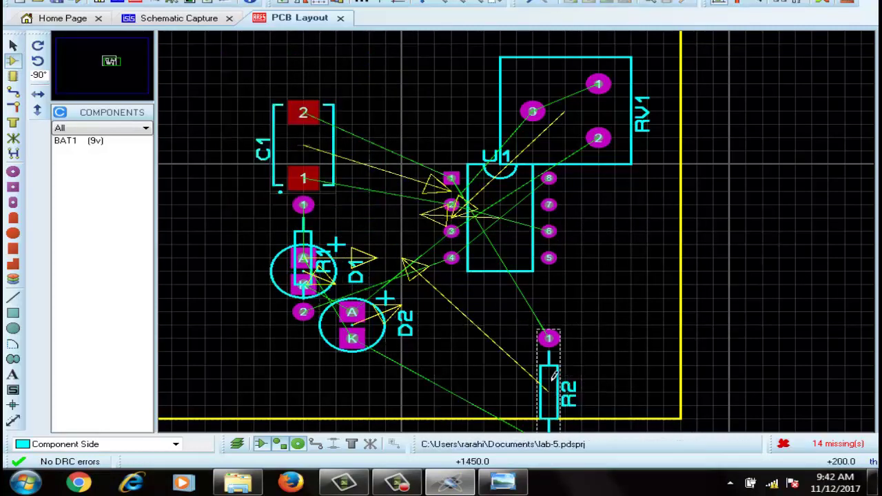
# Move R2 left and turn it to lie horizontally.
pyautogui.moveTo(570, 355); pyautogui.dragTo(528, 321)
pyautogui.rightClick(526, 288)
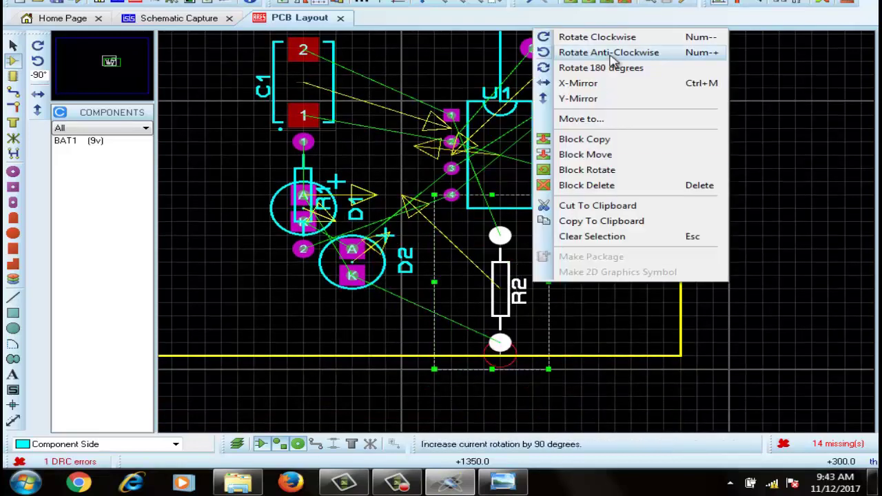
pyautogui.click(616, 59)
pyautogui.rightClick(524, 288)
pyautogui.click(616, 75)
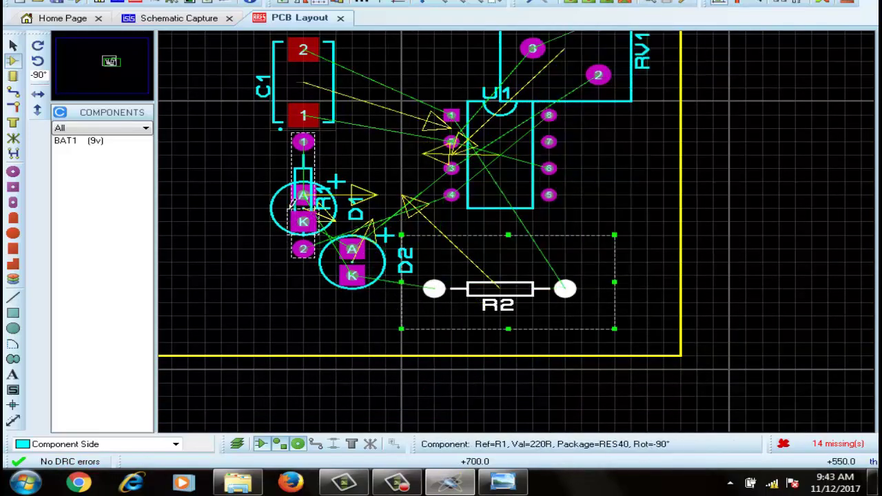
# Stack D1 left of R1, shift R1 right, and nudge C1 toward the top edge.
pyautogui.moveTo(303, 206)
pyautogui.mouseDown()
pyautogui.moveTo(223, 195)
pyautogui.moveTo(369, 181)
pyautogui.mouseUp()
pyautogui.click(285, 316)
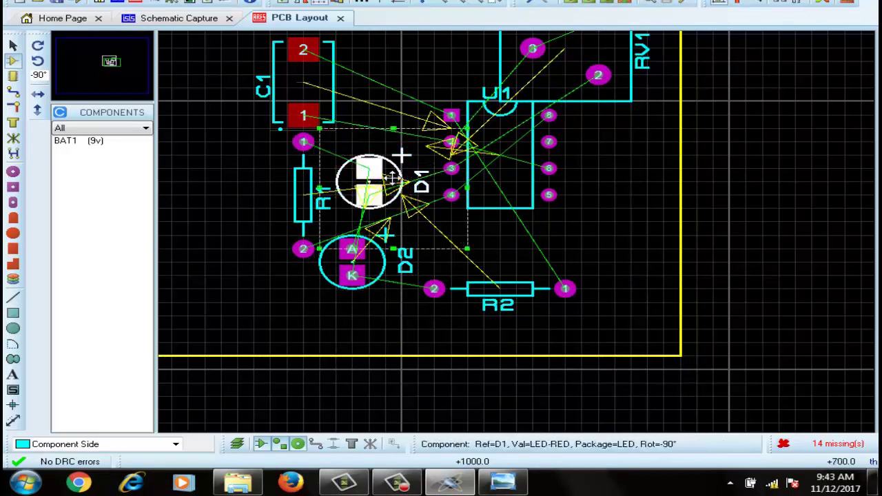
pyautogui.moveTo(369, 181)
pyautogui.mouseDown()
pyautogui.moveTo(355, 290)
pyautogui.moveTo(238, 275)
pyautogui.mouseUp()
pyautogui.click(264, 231)
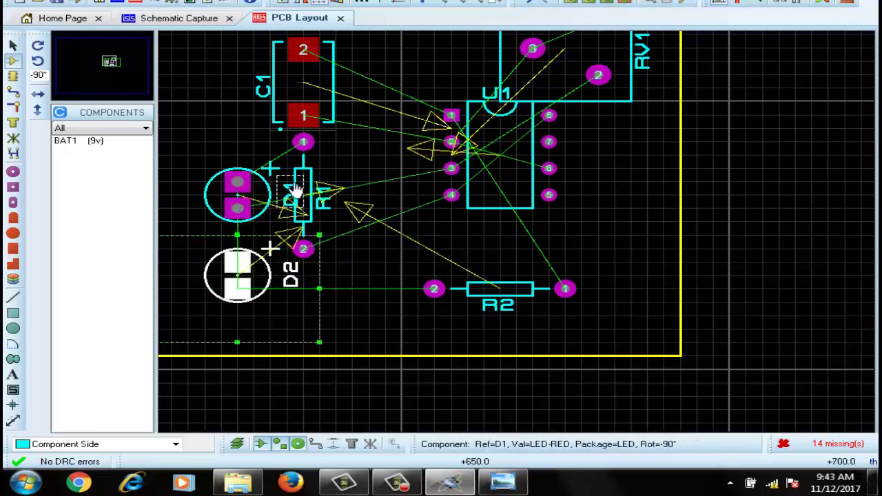
pyautogui.moveTo(304, 195); pyautogui.dragTo(369, 195)
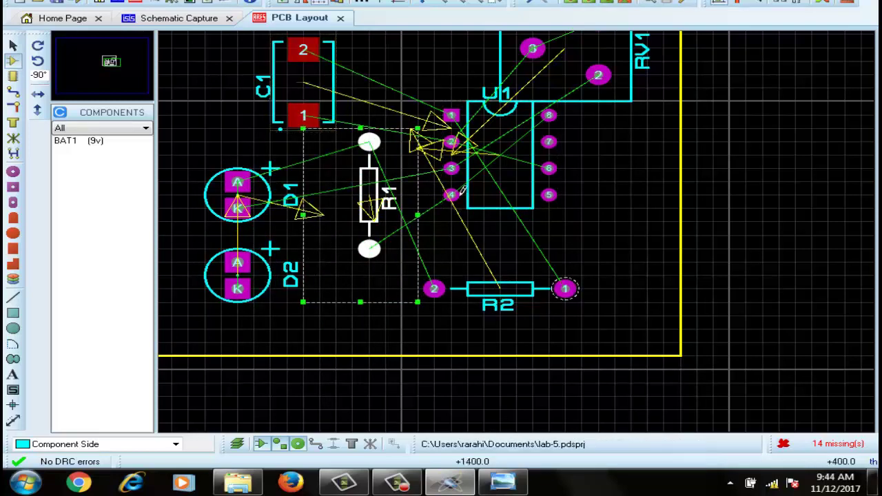
pyautogui.press('F7')
pyautogui.moveTo(422, 165); pyautogui.dragTo(452, 124)
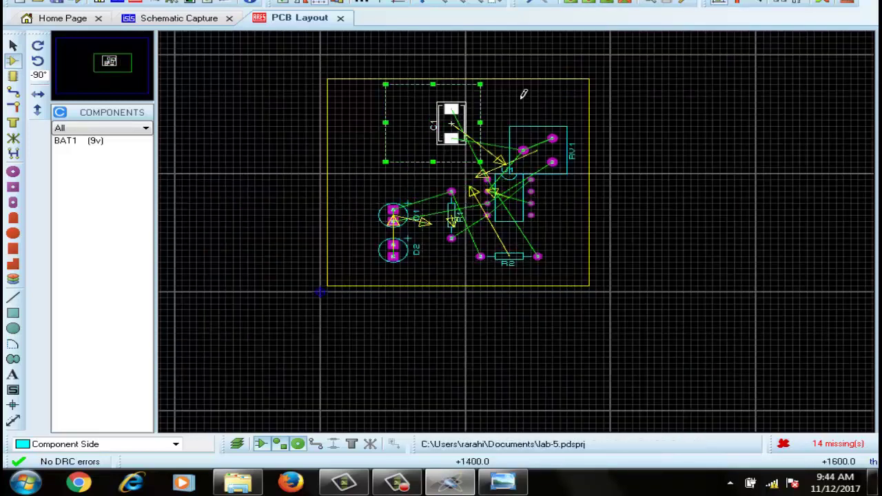
# Rotate capacitor C1 anti-clockwise to horizontal, then a further 180 degrees.
pyautogui.moveTo(524, 92); pyautogui.dragTo(378, 191)
pyautogui.rightClick(479, 114)
pyautogui.click(533, 137)
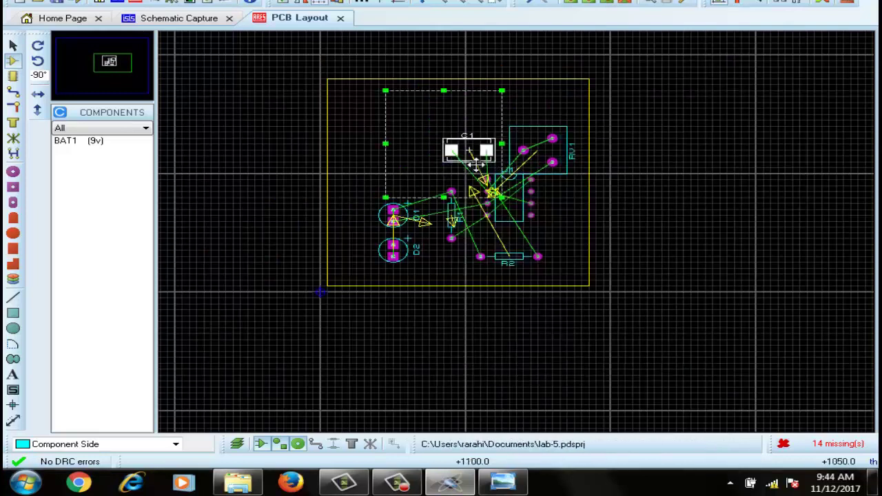
pyautogui.rightClick(487, 114)
pyautogui.click(544, 154)
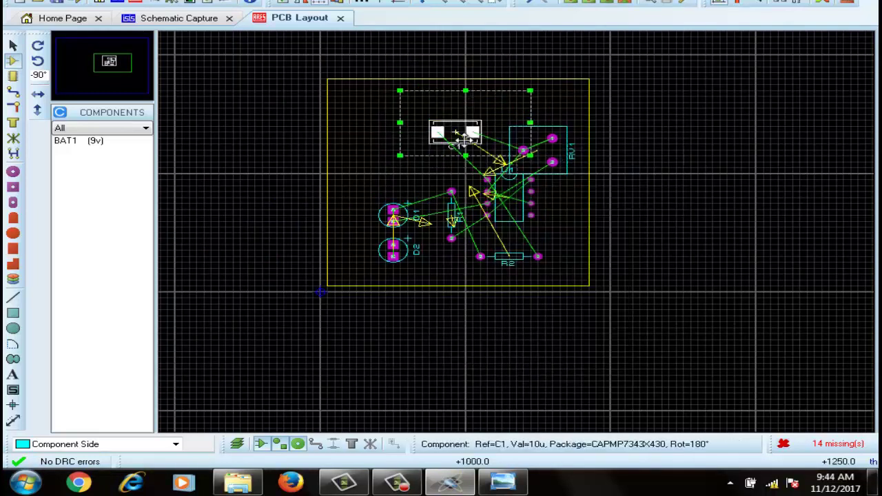
# Move R2 up near C1, then shift LED D2 left and rotate it.
pyautogui.click(514, 261)
pyautogui.moveTo(514, 261); pyautogui.dragTo(417, 149)
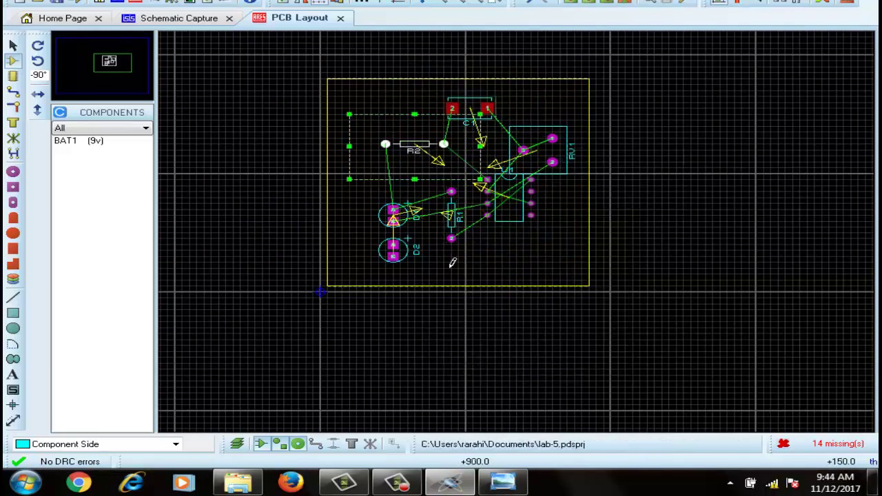
pyautogui.click(353, 211)
pyautogui.click(389, 248)
pyautogui.moveTo(389, 248); pyautogui.dragTo(373, 260)
pyautogui.rightClick(374, 261)
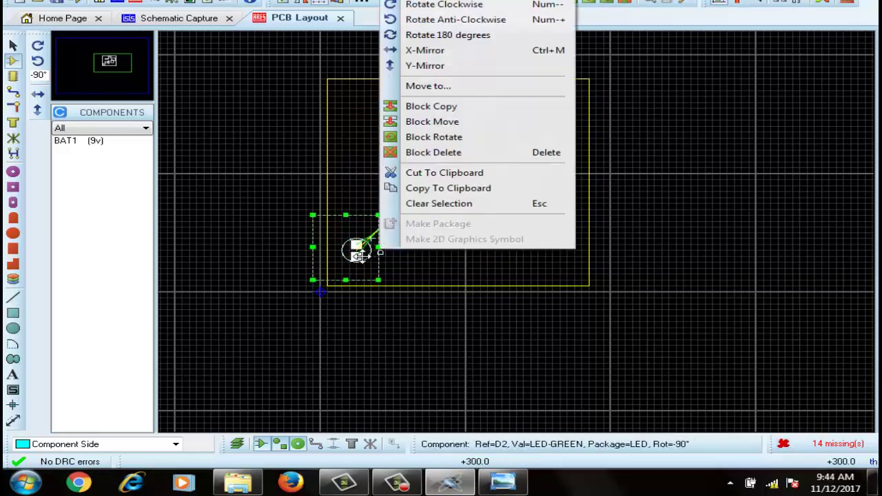
pyautogui.click(427, 32)
# Shift R1 slightly right and line up D1 and D2 side by side next to it.
pyautogui.click(365, 212)
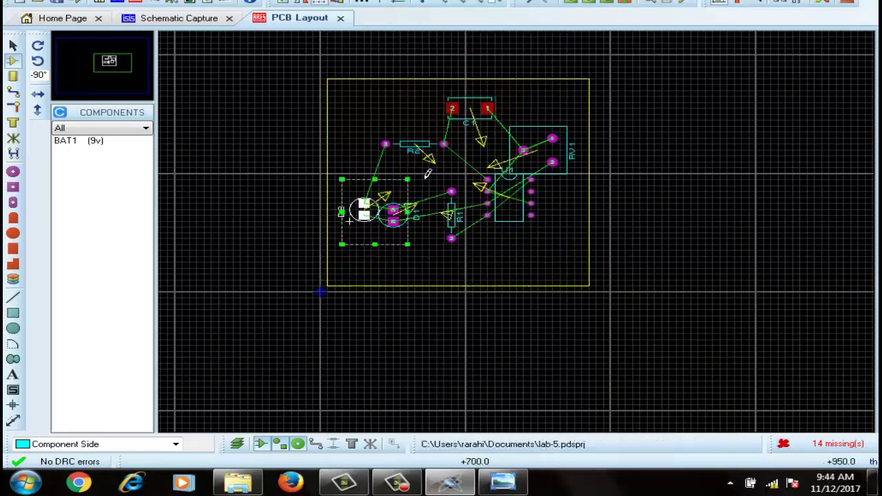
pyautogui.moveTo(451, 234); pyautogui.dragTo(466, 231)
pyautogui.moveTo(393, 214); pyautogui.dragTo(429, 206)
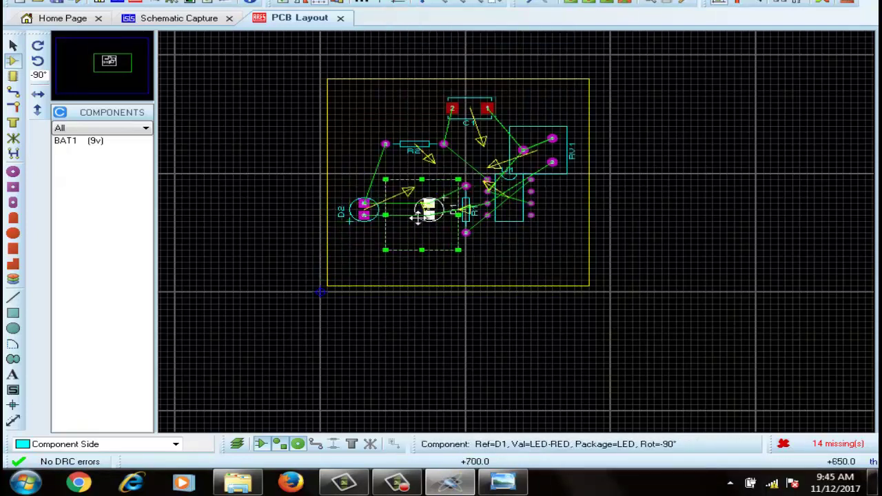
pyautogui.click(363, 210)
pyautogui.moveTo(363, 210); pyautogui.dragTo(400, 206)
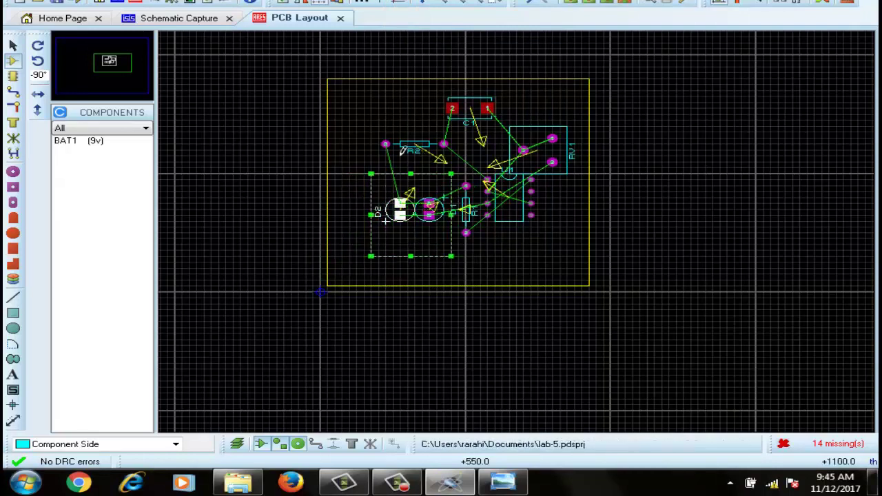
# Lower R2 just above the LEDs and move C1 down closer to U1.
pyautogui.moveTo(364, 126); pyautogui.dragTo(459, 191)
pyautogui.moveTo(424, 162); pyautogui.dragTo(432, 198)
pyautogui.moveTo(498, 90); pyautogui.dragTo(417, 158)
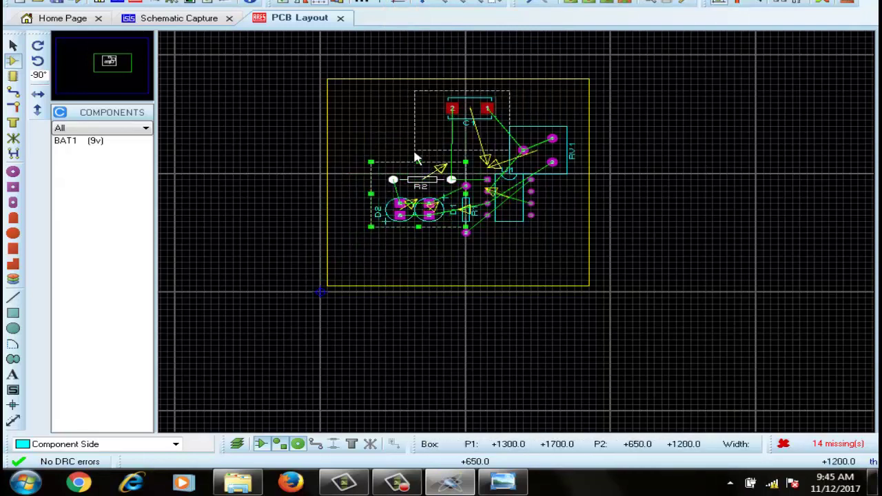
pyautogui.moveTo(470, 110); pyautogui.dragTo(470, 146)
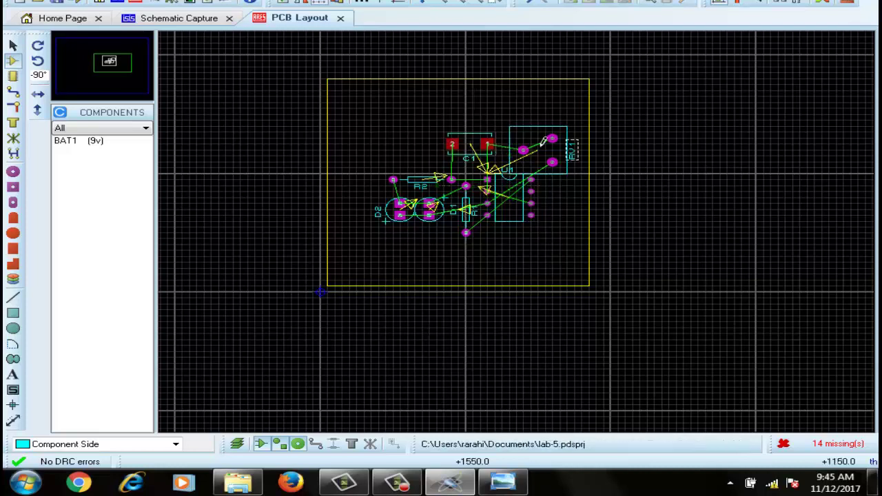
pyautogui.moveTo(574, 102); pyautogui.dragTo(473, 215)
pyautogui.click(561, 207)
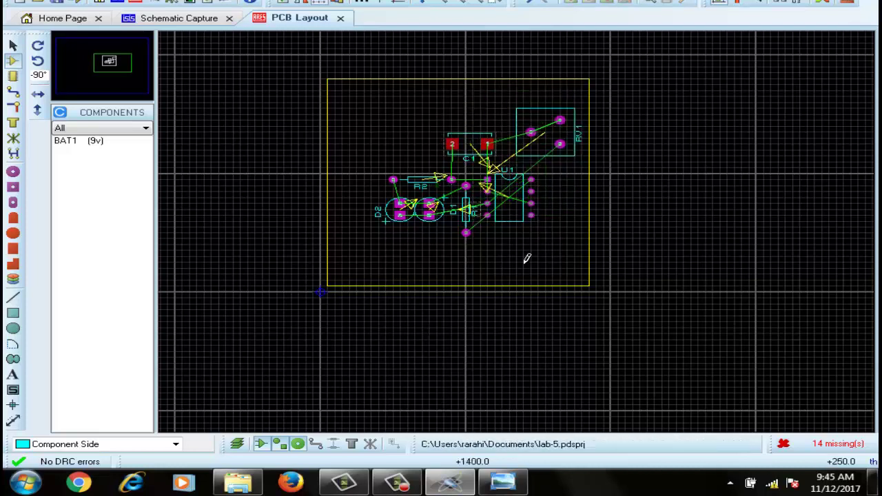
# Zoom in on the components and glance at the schematic before returning to the layout.
pyautogui.scroll(2, 523, 255)
pyautogui.click(111, 59)
pyautogui.click(108, 61)
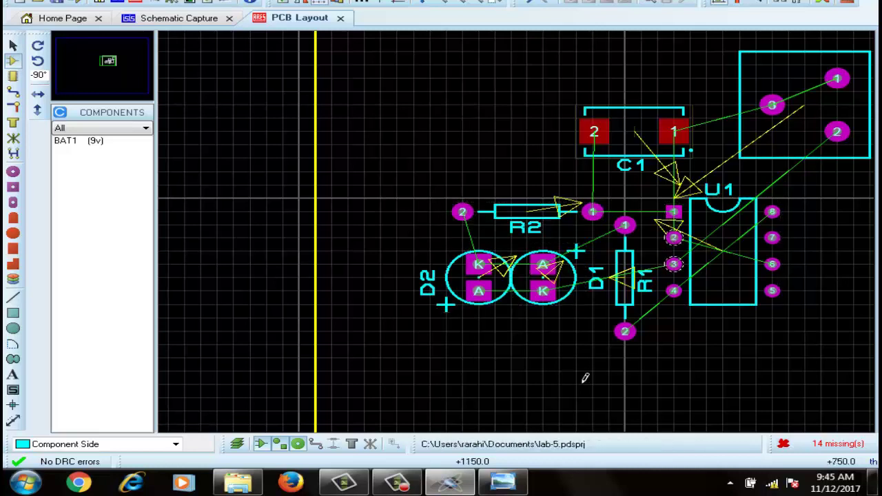
pyautogui.hotkey('ctrl', 'Tab')
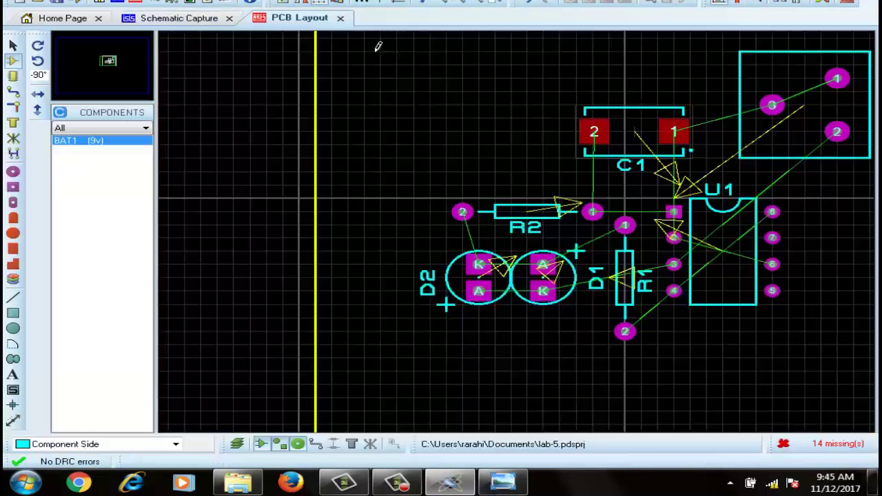
pyautogui.hotkey('ctrl', 'Tab')
# Move C1 left and reposition R2 up between C1 and U1.
pyautogui.moveTo(511, 64); pyautogui.dragTo(721, 198)
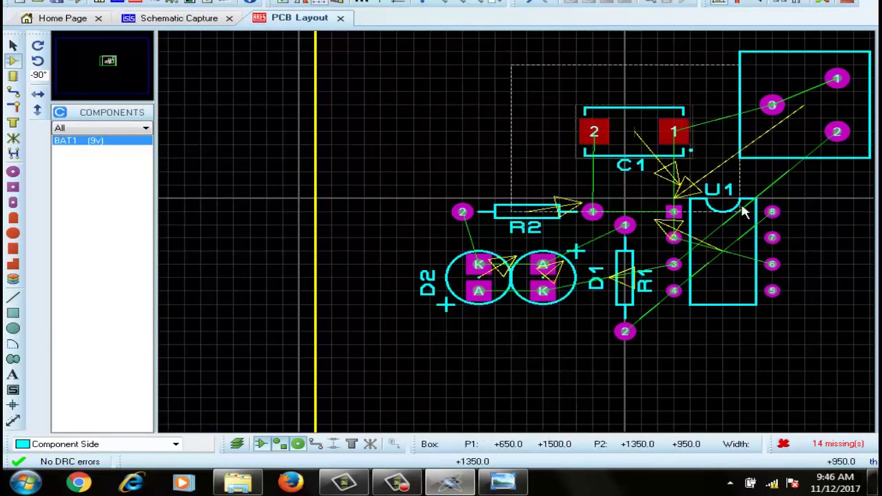
pyautogui.moveTo(638, 123)
pyautogui.mouseDown()
pyautogui.moveTo(557, 122)
pyautogui.moveTo(553, 131)
pyautogui.mouseUp()
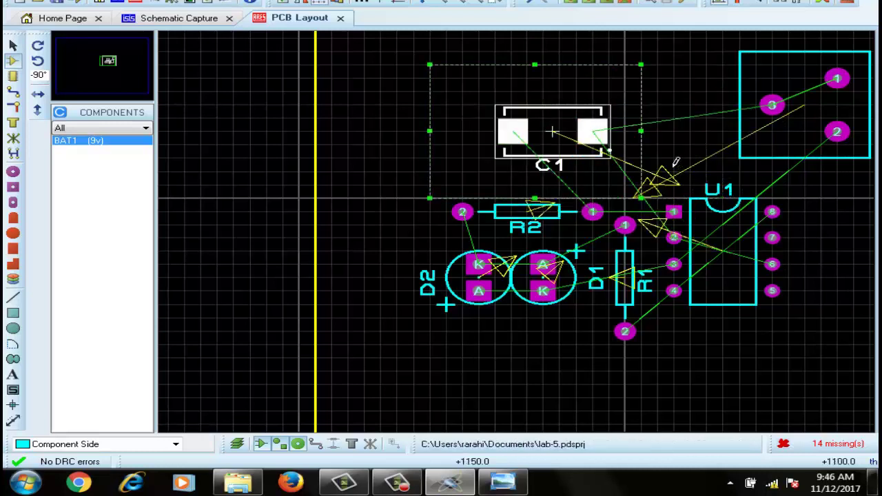
pyautogui.click(413, 207)
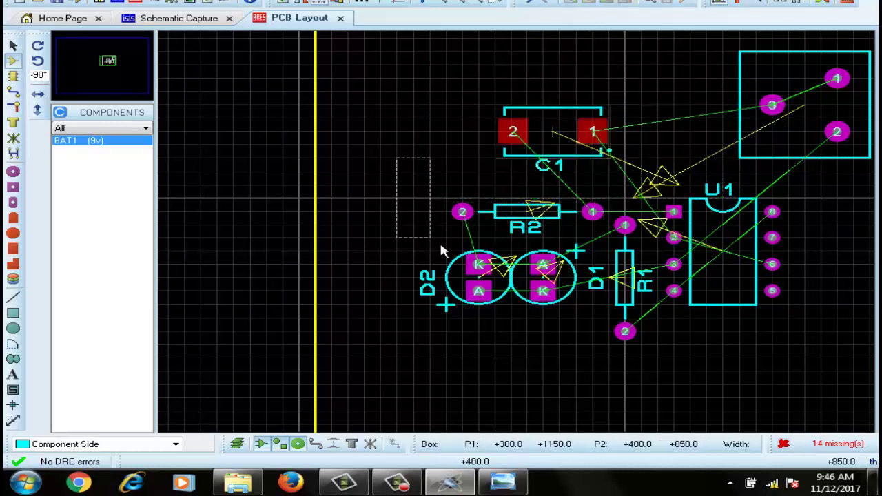
pyautogui.moveTo(380, 159); pyautogui.dragTo(722, 289)
pyautogui.moveTo(527, 210); pyautogui.dragTo(622, 172)
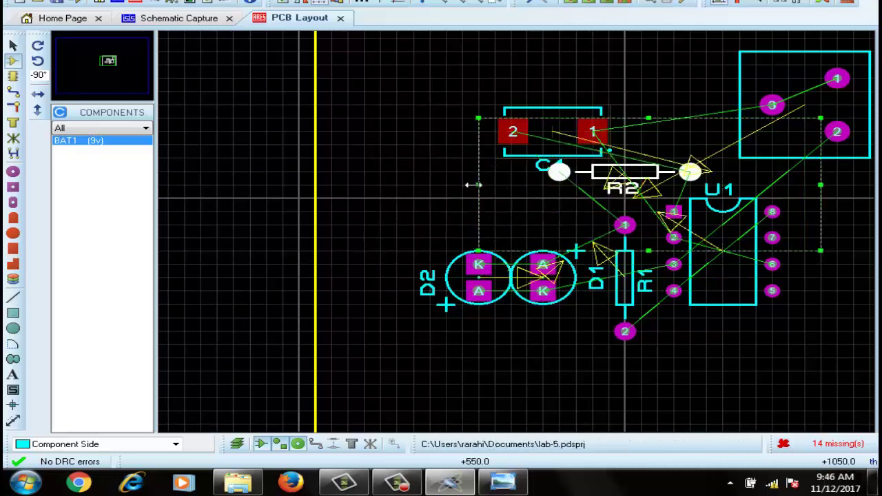
# Rotate C1 two quarter turns and place it above R2 next to RV1.
pyautogui.moveTo(551, 131); pyautogui.dragTo(518, 145)
pyautogui.press('KP_Add')
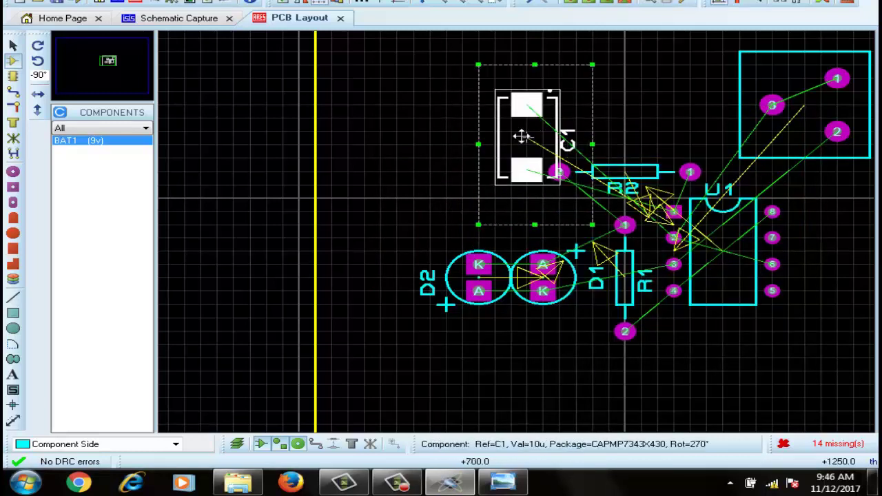
pyautogui.press('KP_Add')
pyautogui.moveTo(581, 174); pyautogui.dragTo(649, 123)
pyautogui.click(547, 382)
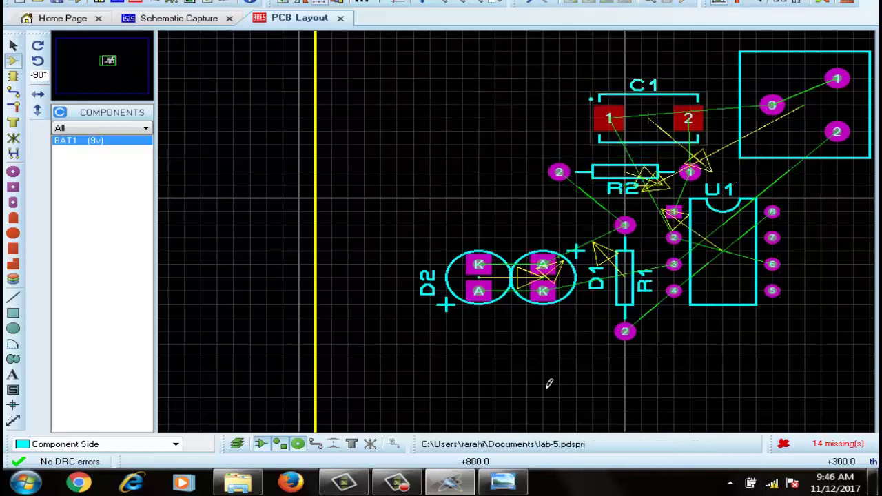
# Move the LED pair closer to R1 and zoom out to the whole board outline.
pyautogui.moveTo(401, 227)
pyautogui.mouseDown()
pyautogui.moveTo(527, 312)
pyautogui.moveTo(530, 251)
pyautogui.mouseUp()
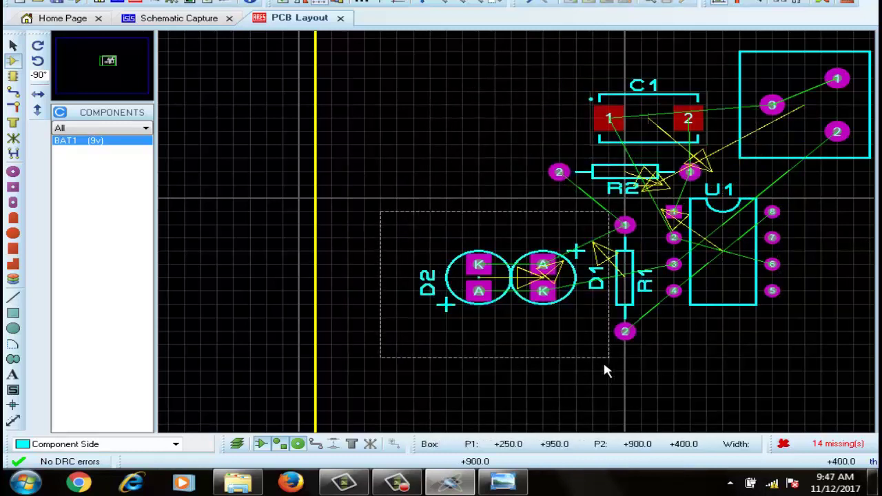
pyautogui.click(723, 384)
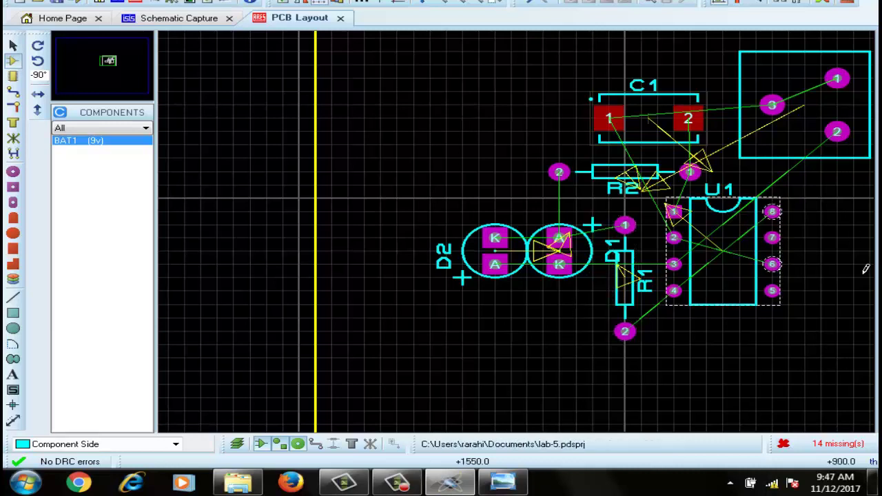
pyautogui.press('F7')
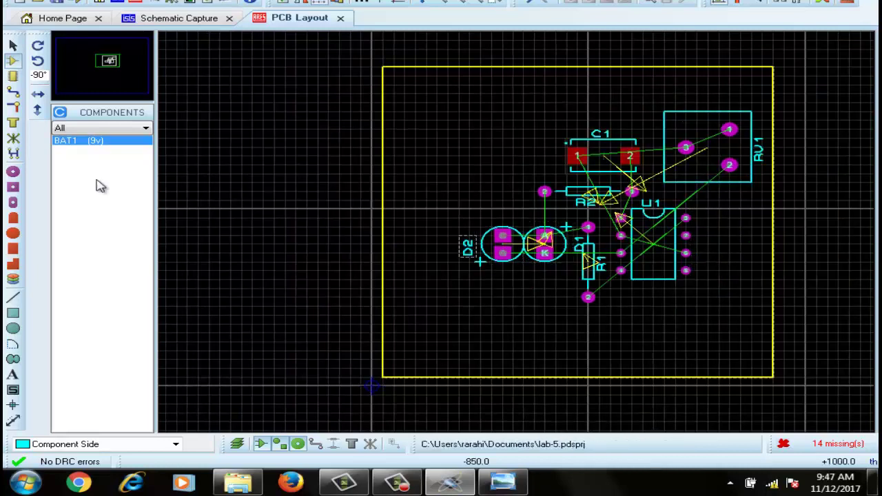
# Enter track routing mode with the T50 trace style, confirming its 50th width.
pyautogui.click(15, 95)
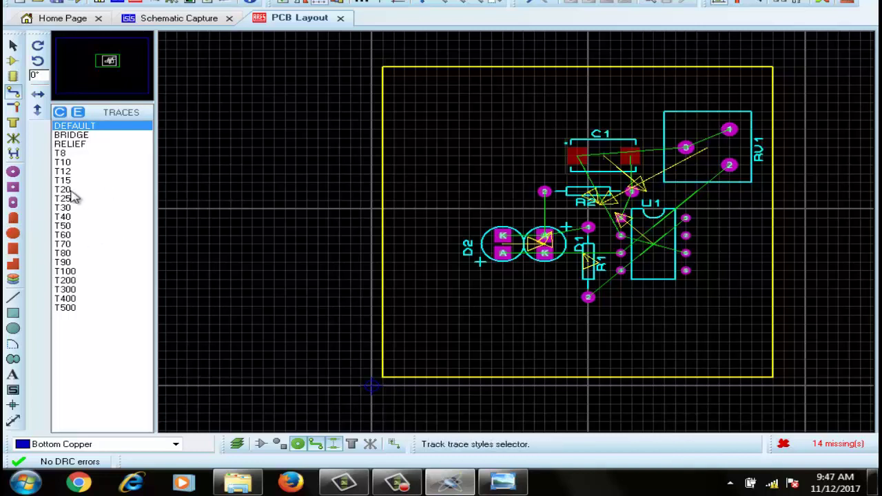
pyautogui.click(63, 217)
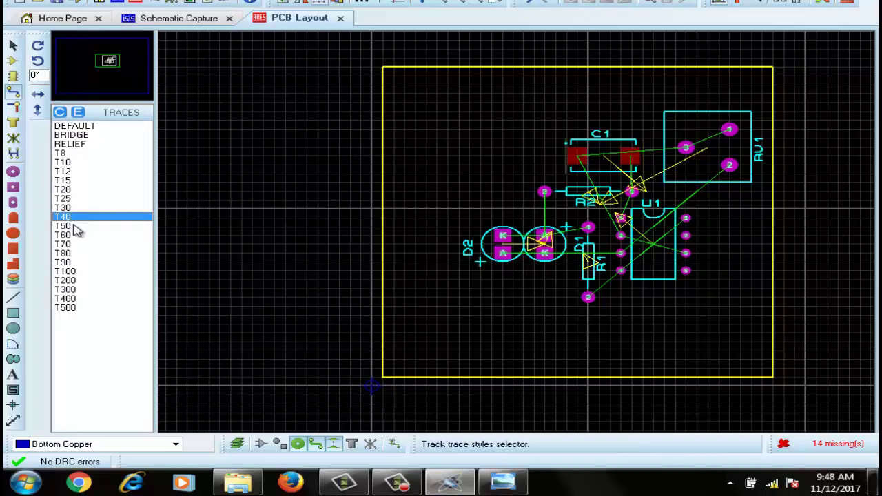
pyautogui.click(76, 227)
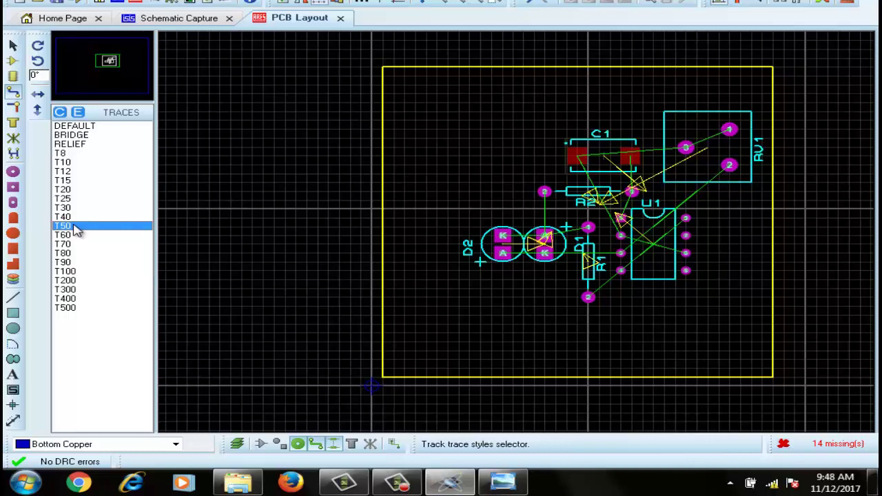
pyautogui.click(78, 113)
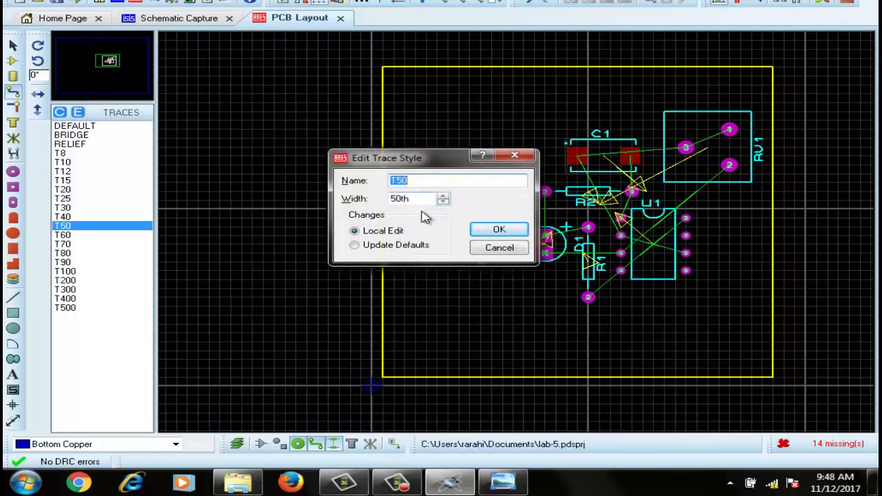
pyautogui.click(500, 228)
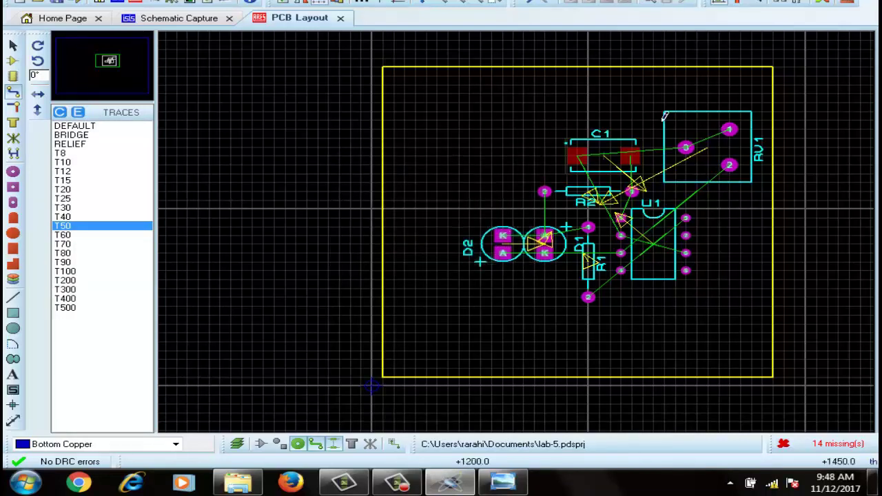
# Route a track from RV1 pin 1 to pin 3, abandoning a stray top-copper start.
pyautogui.click(730, 131)
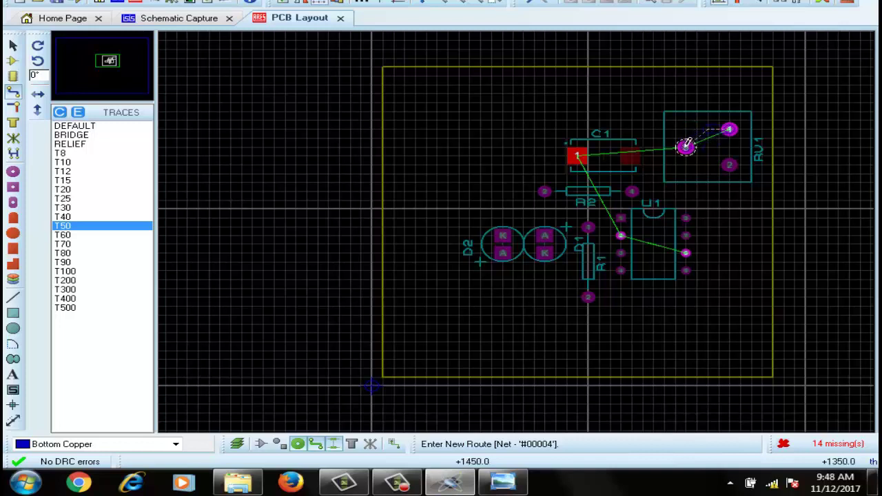
pyautogui.click(686, 145)
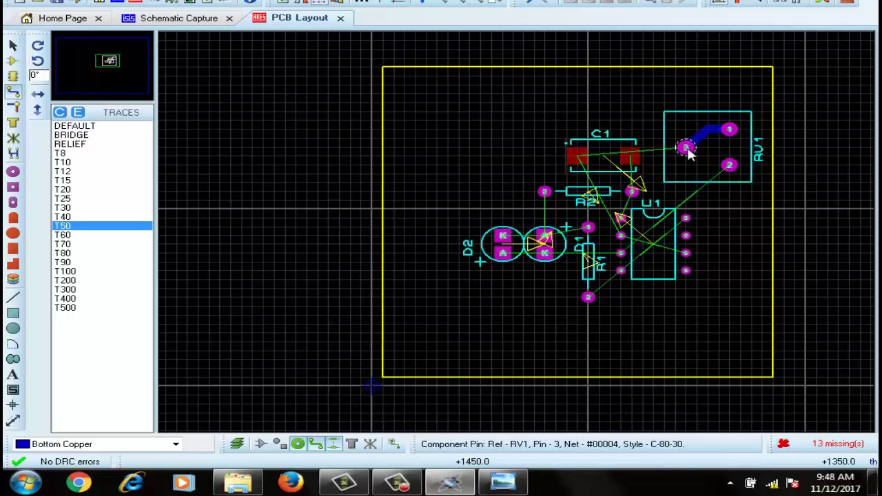
pyautogui.click(686, 148)
pyautogui.press('space')
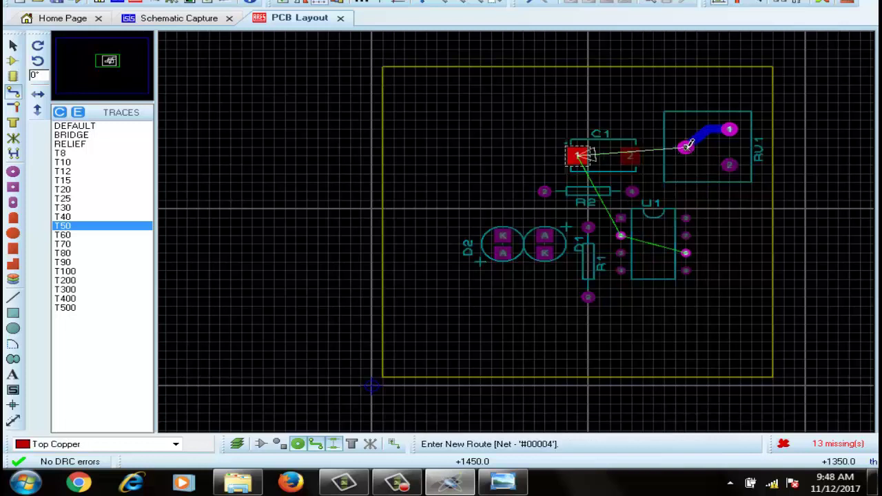
pyautogui.rightClick(687, 146)
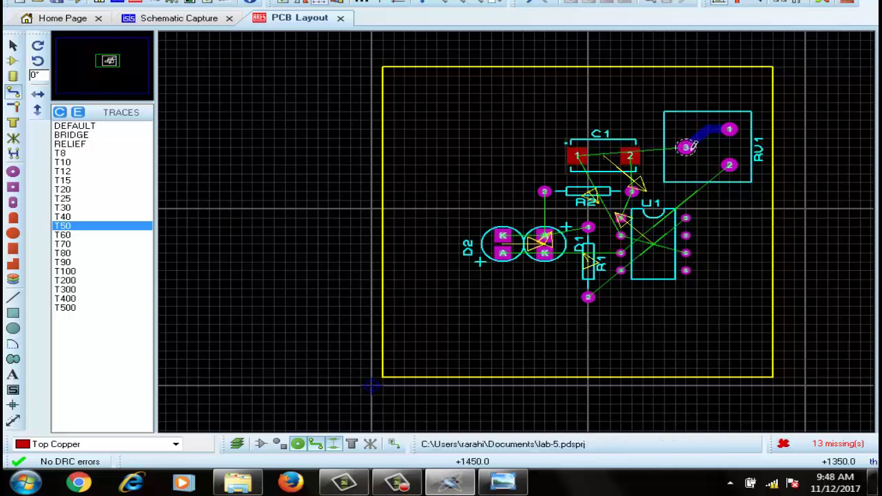
# Route RV1 pin 3 on bottom copper via a corner down to C1 pad 1.
pyautogui.click(686, 147)
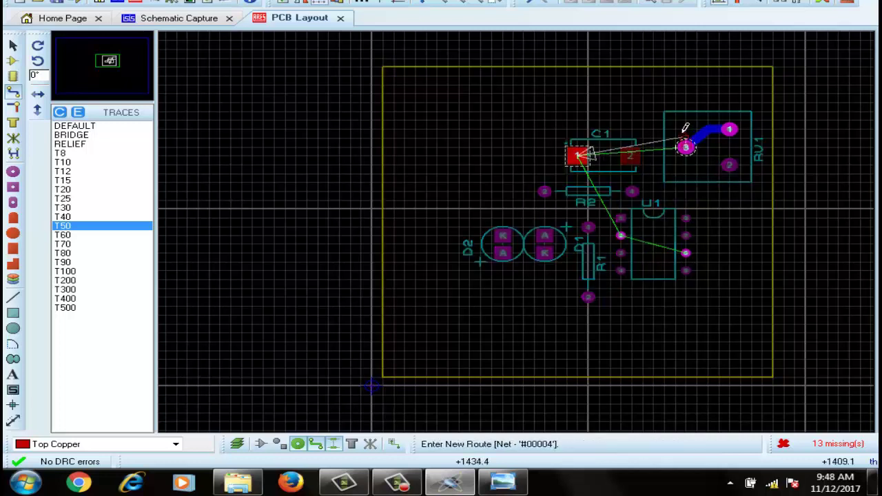
pyautogui.press('space')
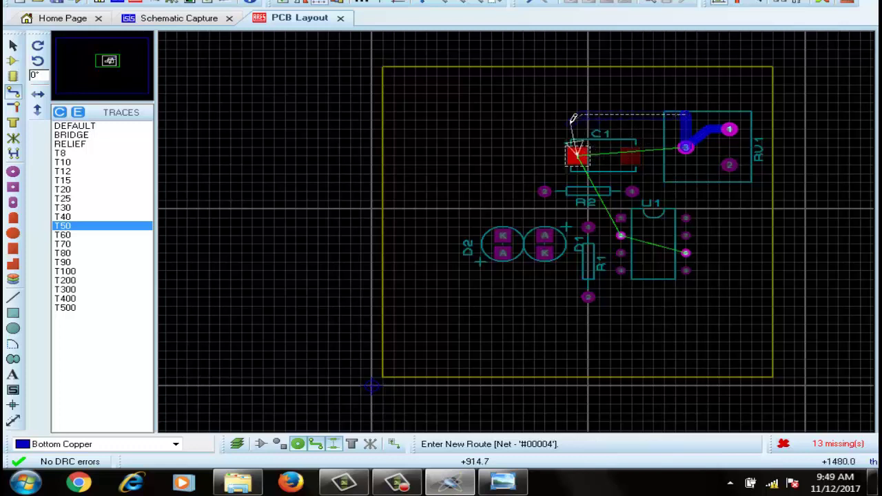
pyautogui.click(578, 117)
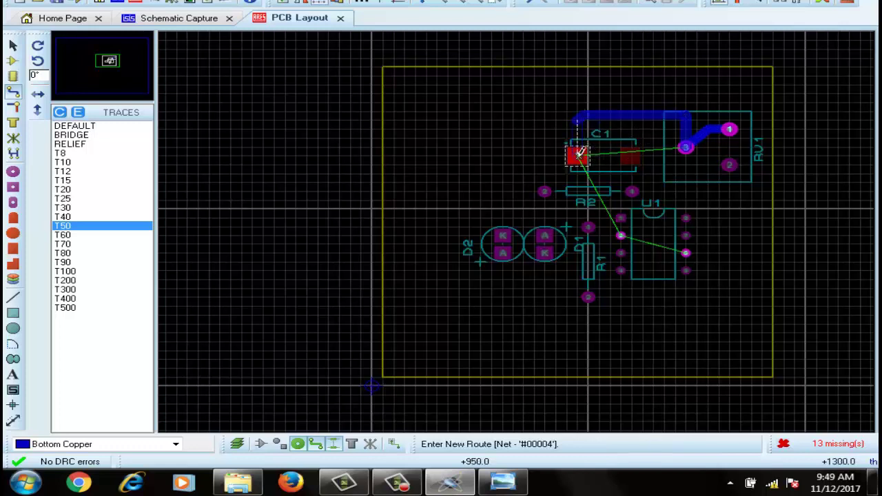
pyautogui.click(582, 151)
pyautogui.click(581, 152)
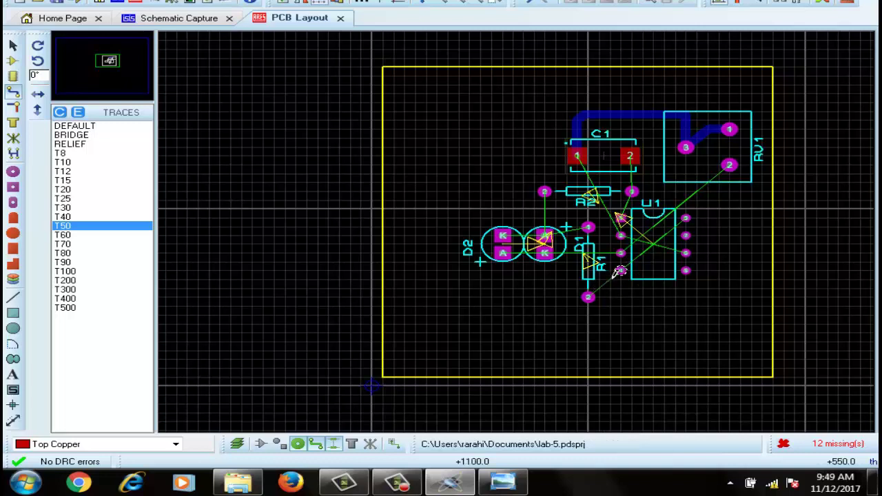
# Route a bottom-copper track from U1 pin 4 to R1 pin 2.
pyautogui.press('space')
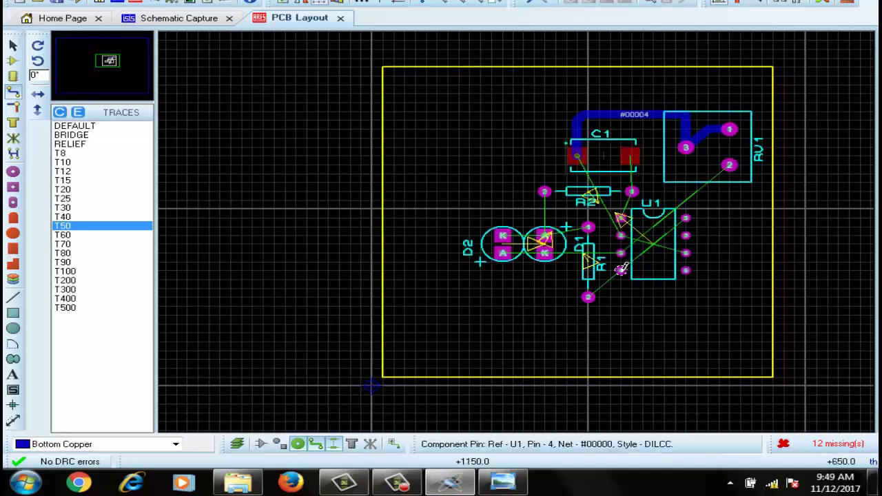
pyautogui.click(621, 270)
pyautogui.click(588, 296)
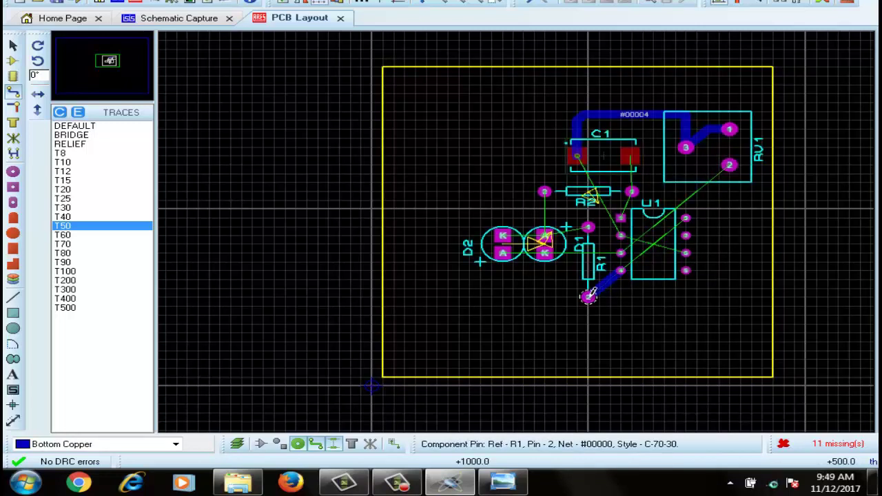
pyautogui.click(588, 296)
pyautogui.rightClick(591, 295)
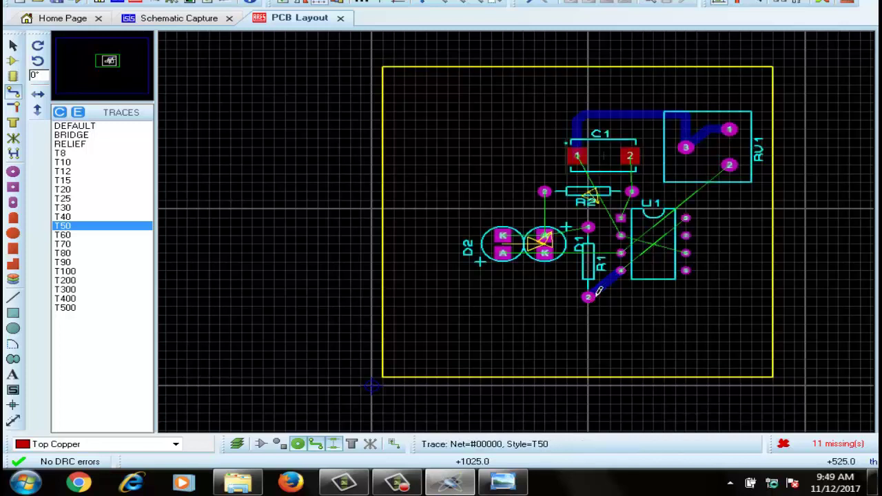
# Cancel the track started from U1 pin 3 and make Bottom Copper the working layer.
pyautogui.click(621, 254)
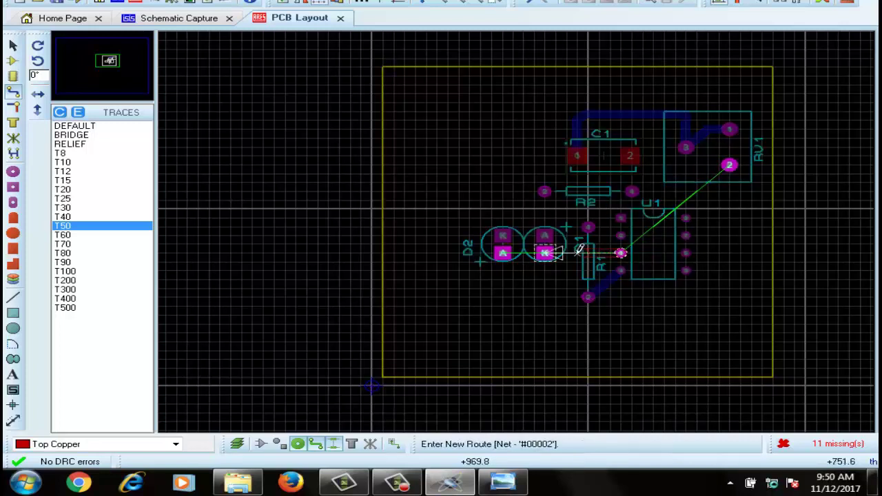
pyautogui.rightClick(621, 254)
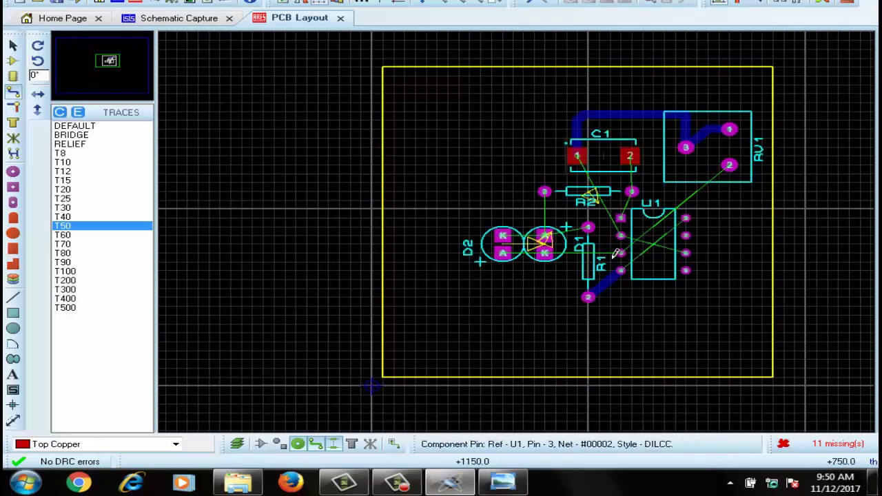
pyautogui.click(177, 445)
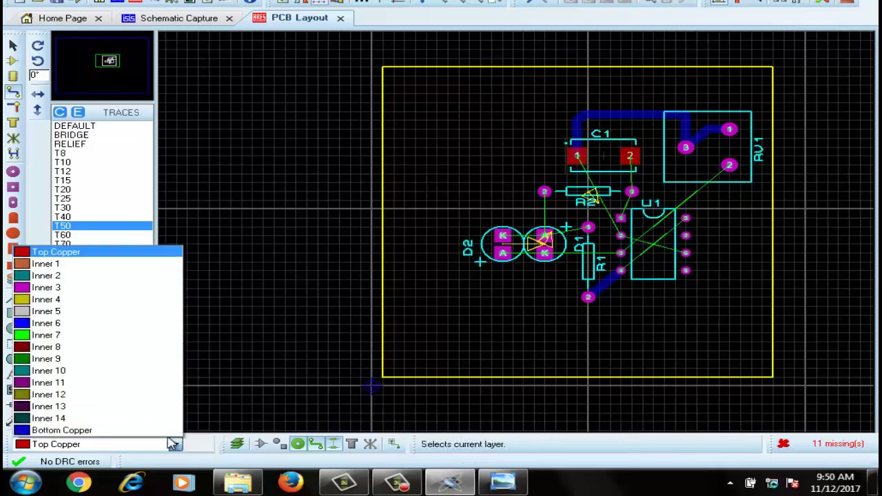
pyautogui.click(103, 430)
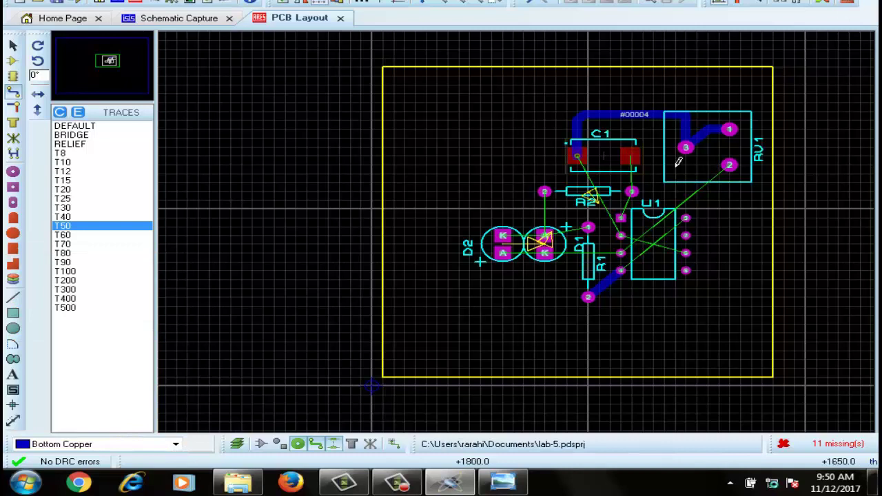
# Set the SIGNAL net class's pair 1 horizontal layer to Bottom Copper in Design Rules.
pyautogui.click(851, 2)
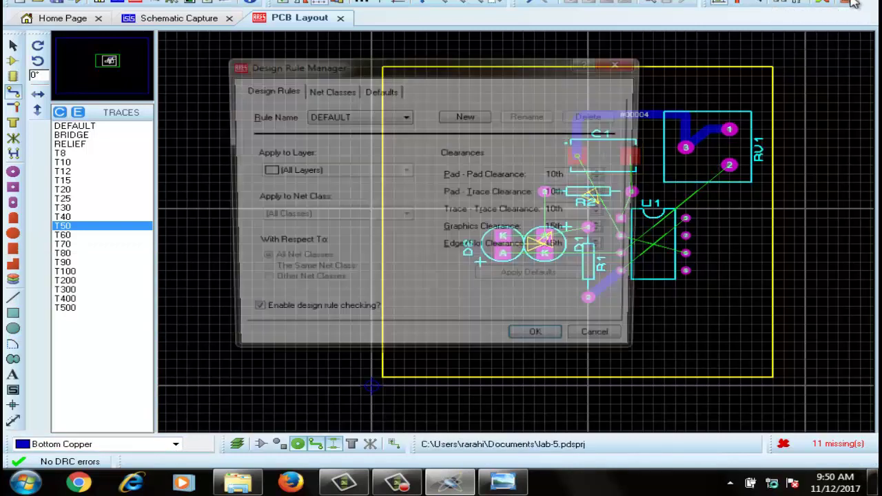
pyautogui.click(348, 94)
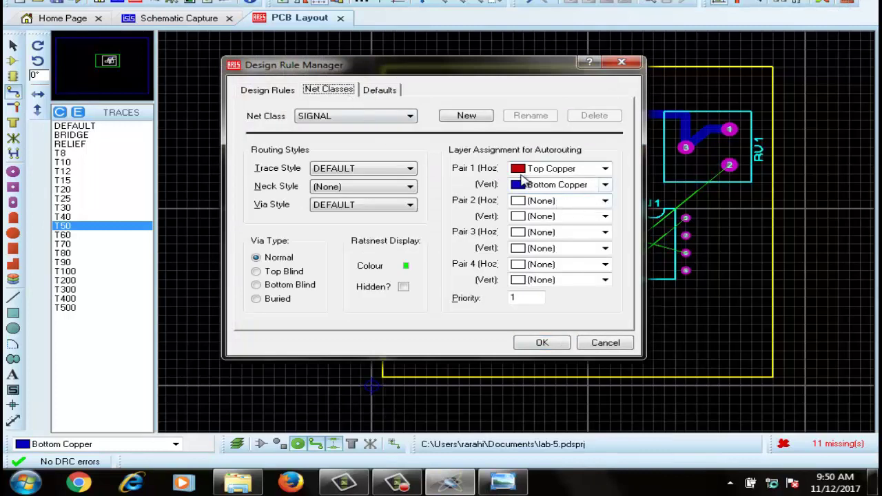
pyautogui.click(605, 170)
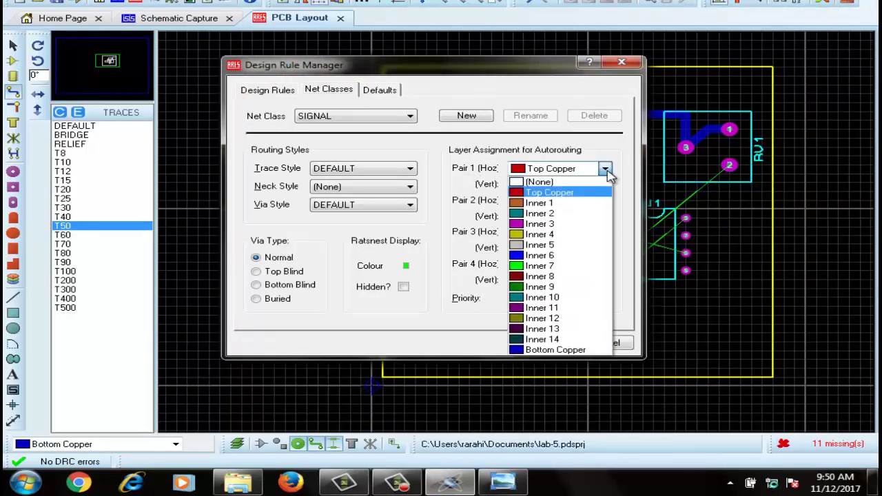
pyautogui.click(538, 349)
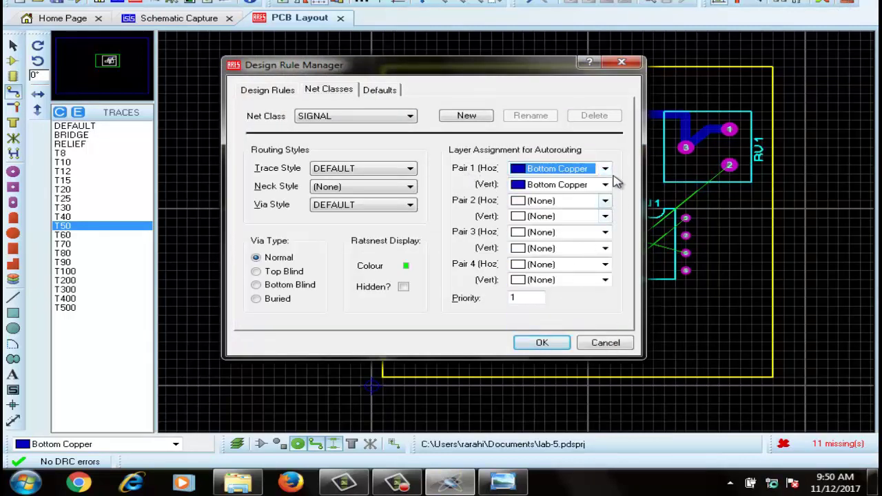
pyautogui.click(542, 343)
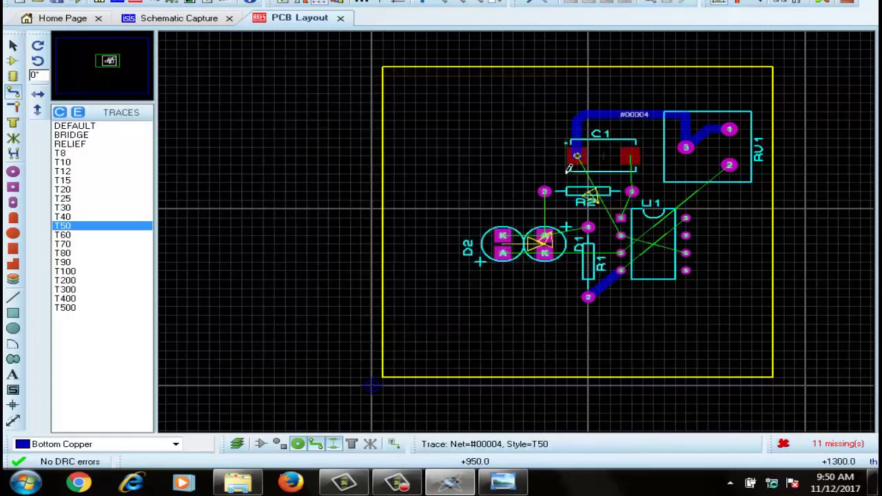
# Route traces between the two LEDs and from D1's A pad to R2 pin 2.
pyautogui.click(546, 236)
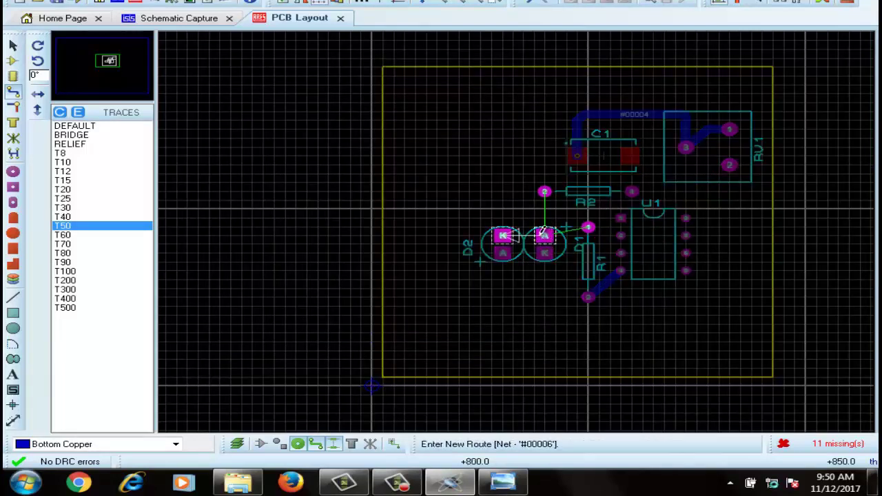
pyautogui.click(503, 234)
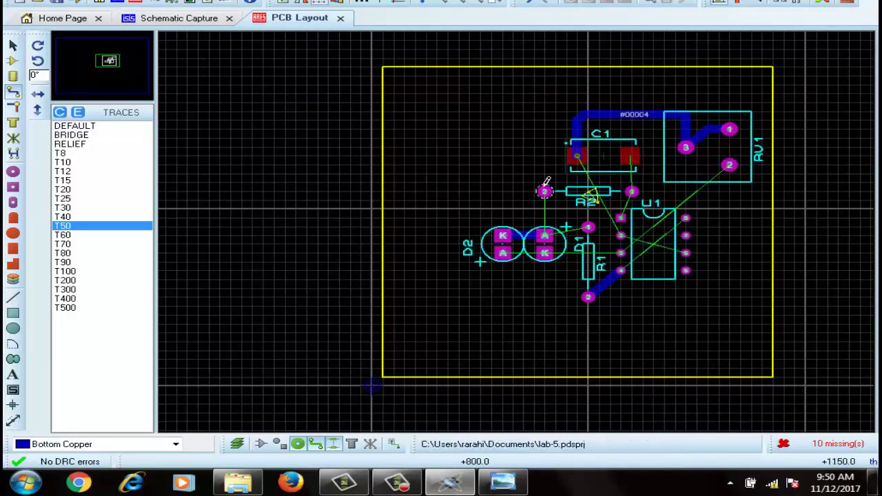
pyautogui.click(546, 235)
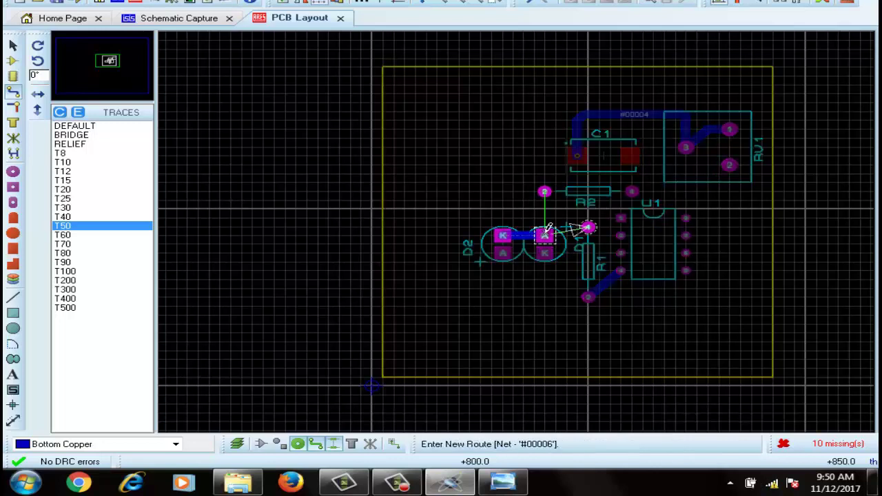
pyautogui.click(545, 191)
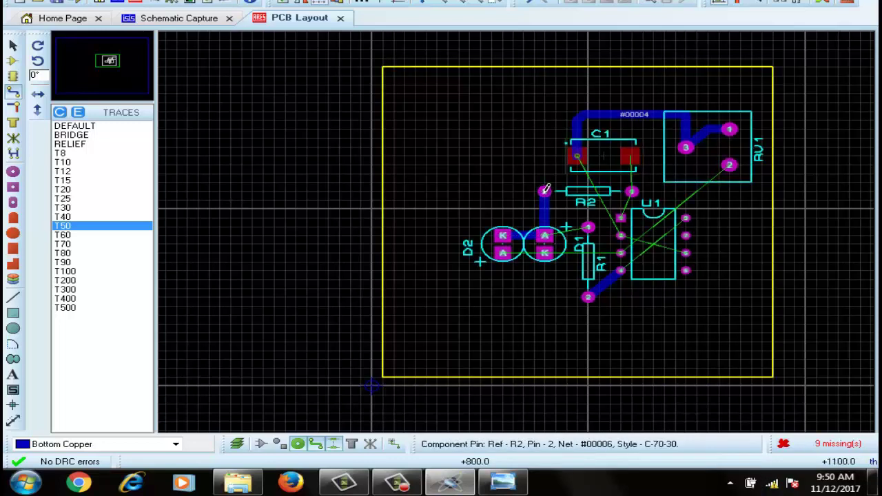
pyautogui.click(589, 227)
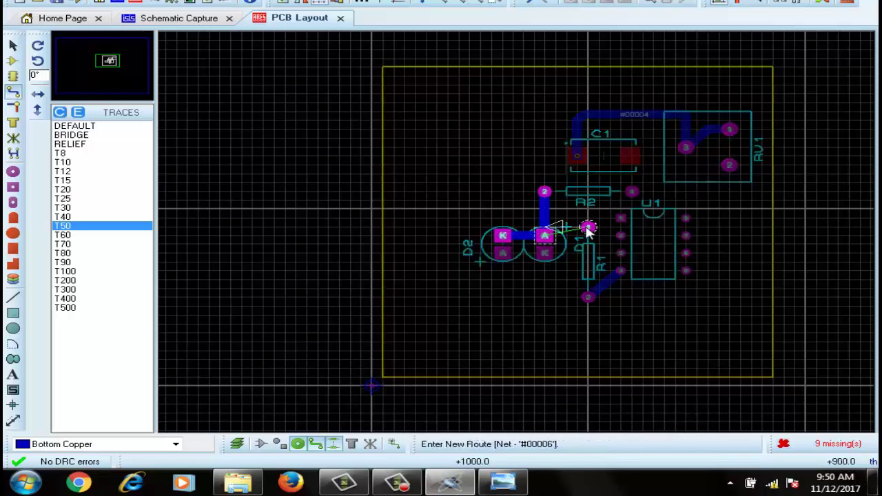
pyautogui.click(548, 233)
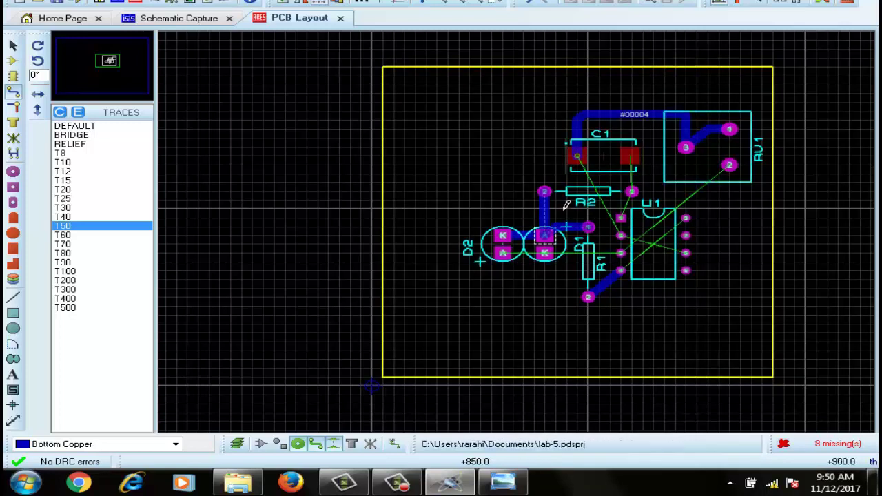
# Route U1 pin 1 to R2, and R2 on to C1 pad 2.
pyautogui.click(621, 217)
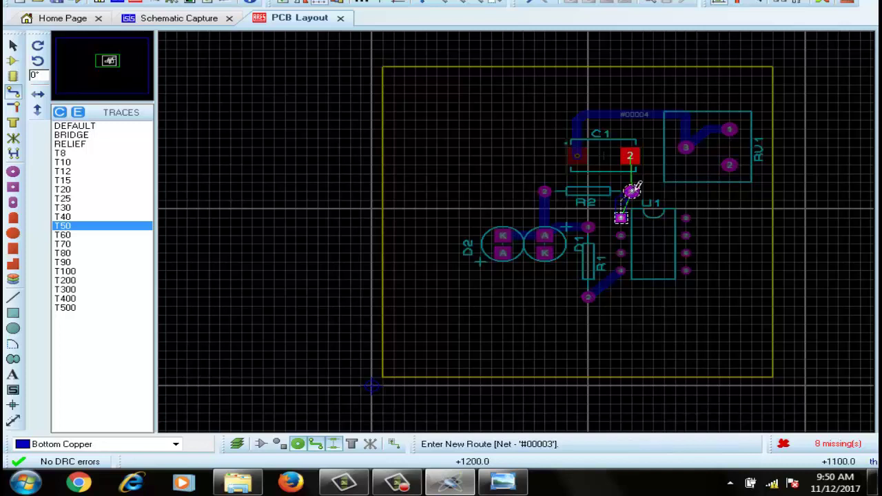
pyautogui.click(637, 186)
pyautogui.click(639, 185)
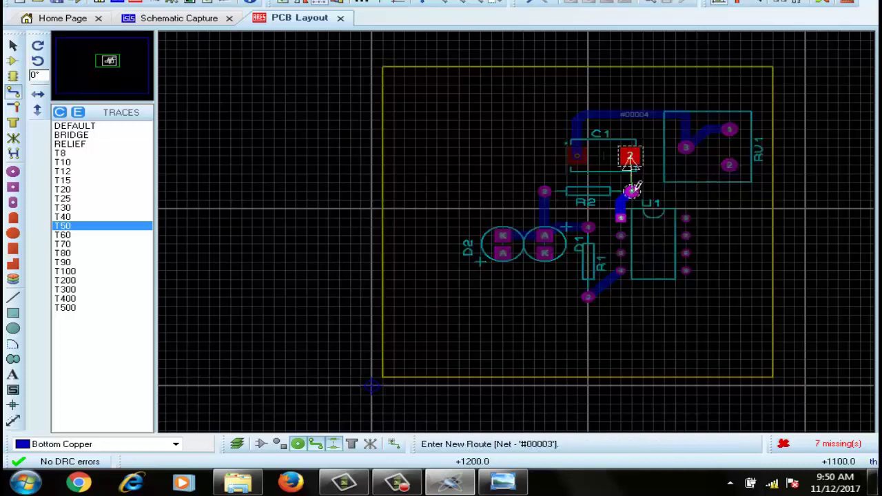
pyautogui.click(630, 154)
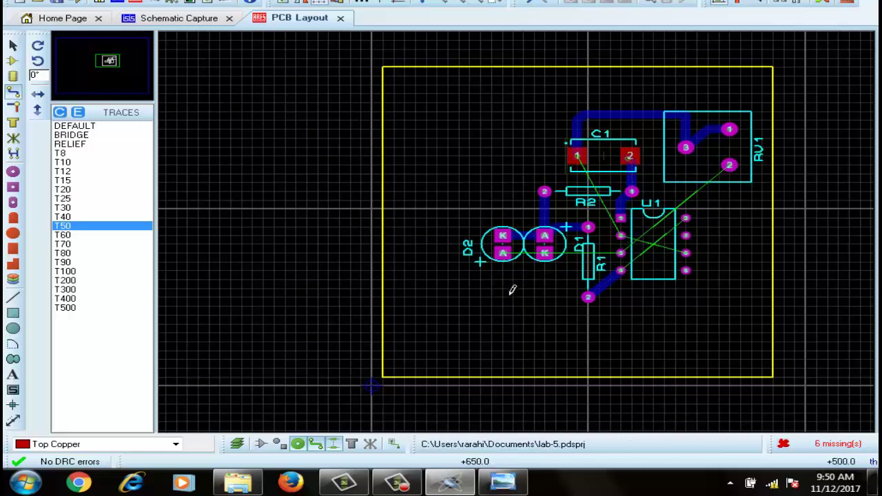
# On Bottom Copper, route D2's A pad to D1's K pad and D1's K pad to U1 pin 3.
pyautogui.click(502, 253)
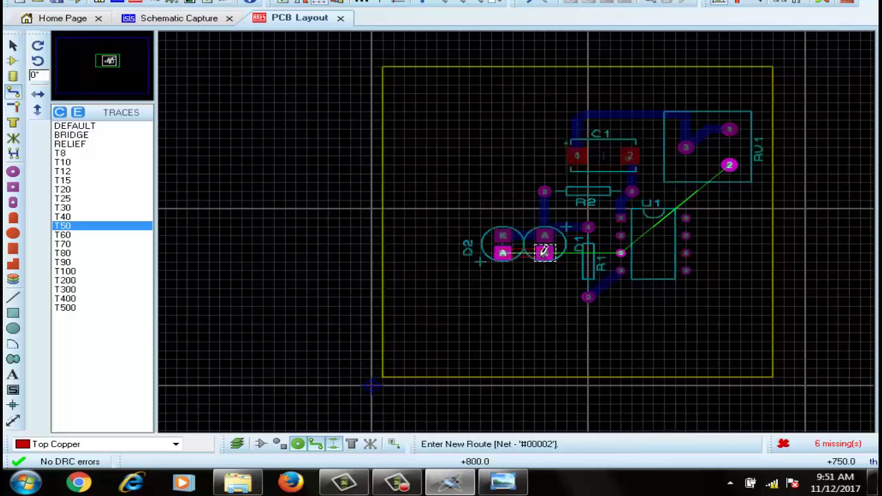
pyautogui.press('Escape')
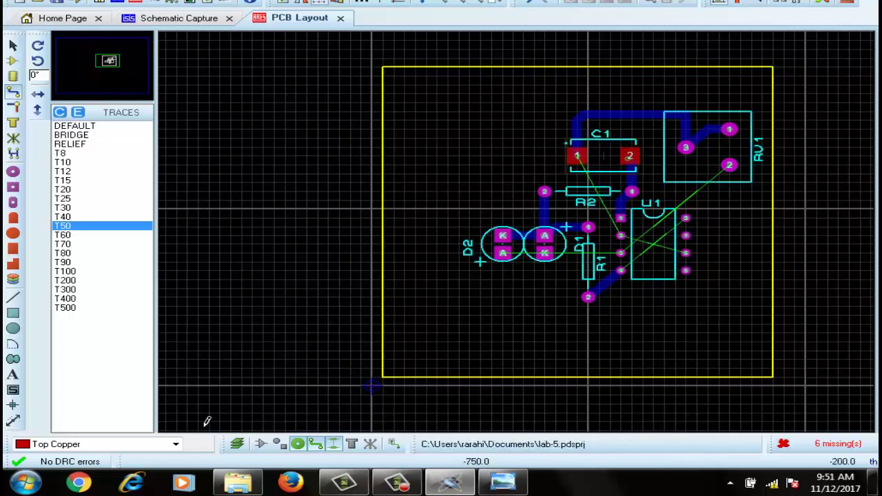
pyautogui.click(176, 443)
pyautogui.click(104, 430)
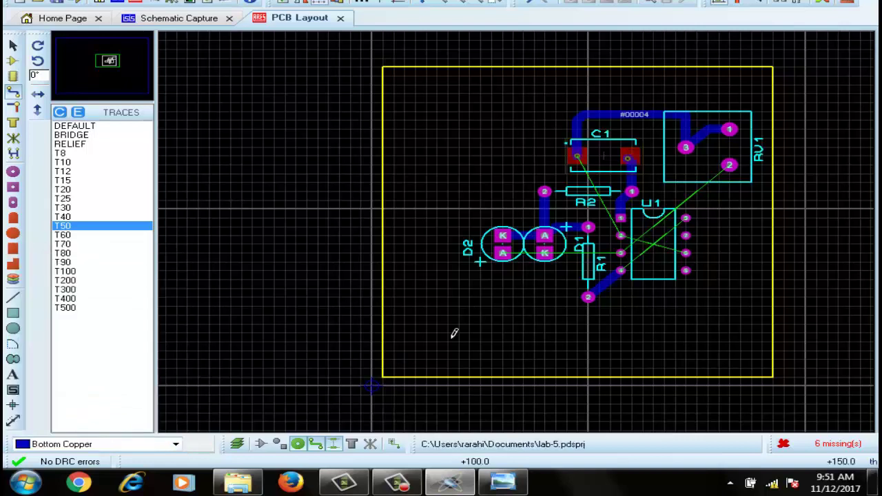
pyautogui.click(504, 253)
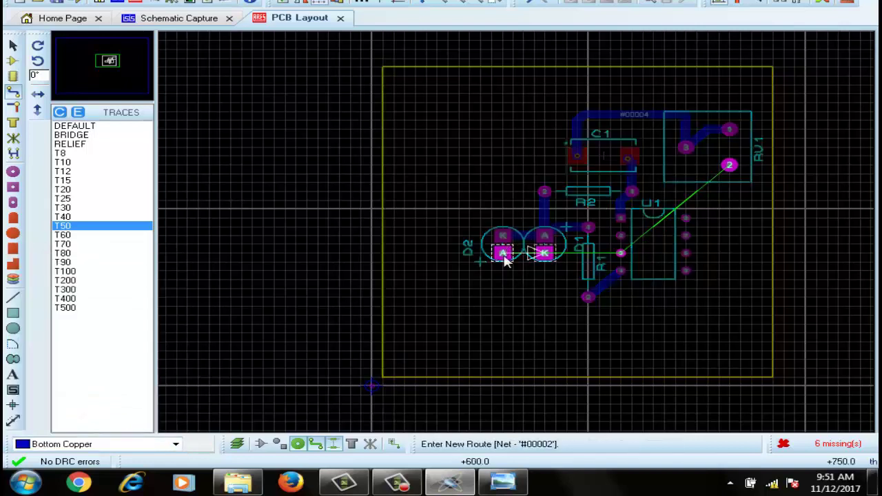
pyautogui.click(544, 252)
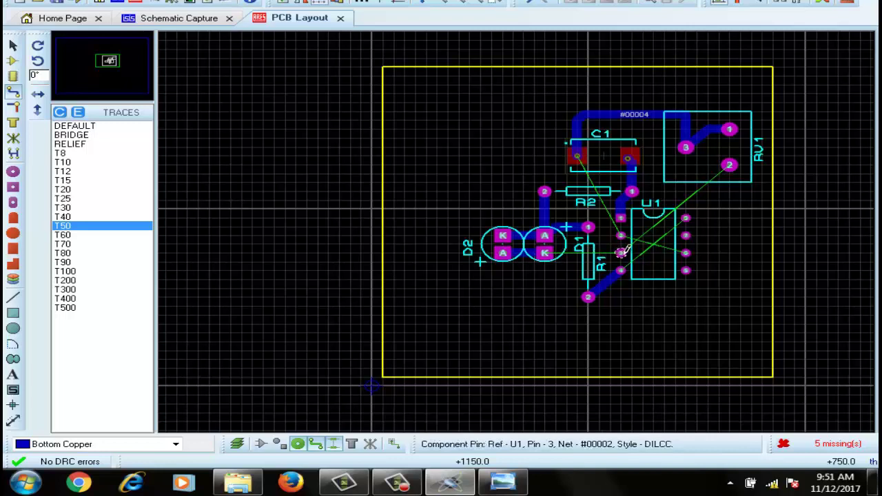
pyautogui.click(556, 252)
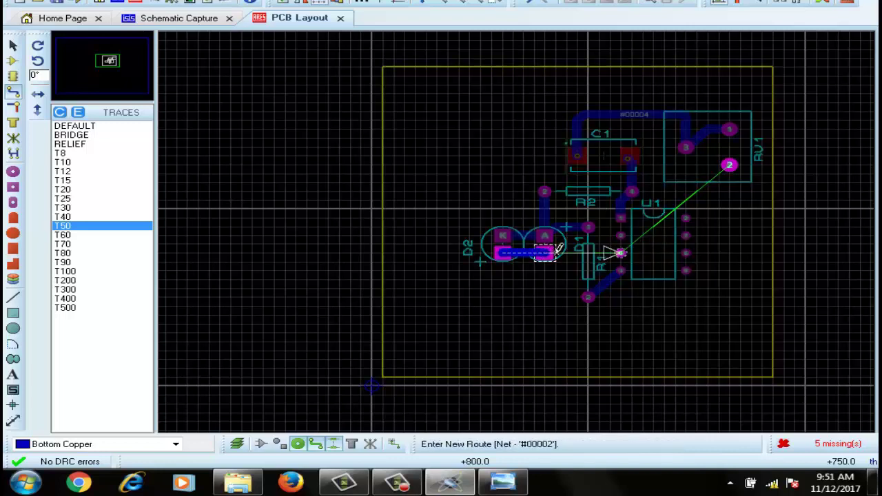
pyautogui.click(622, 252)
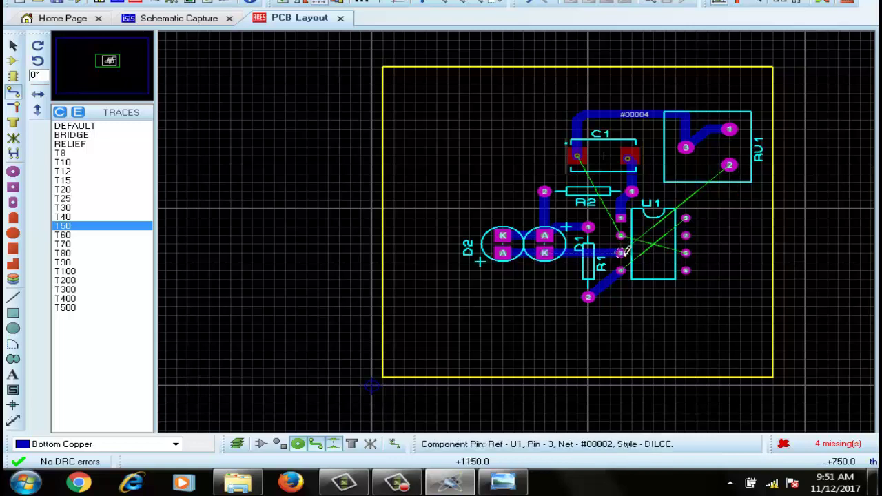
pyautogui.rightClick(608, 249)
pyautogui.rightClick(608, 250)
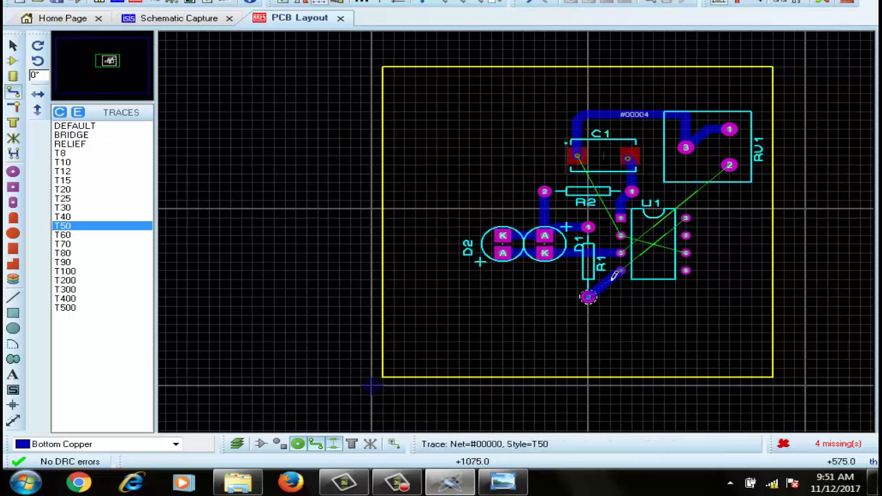
# Route R1 pin 2 around the right side of U1 to pin 8.
pyautogui.click(589, 295)
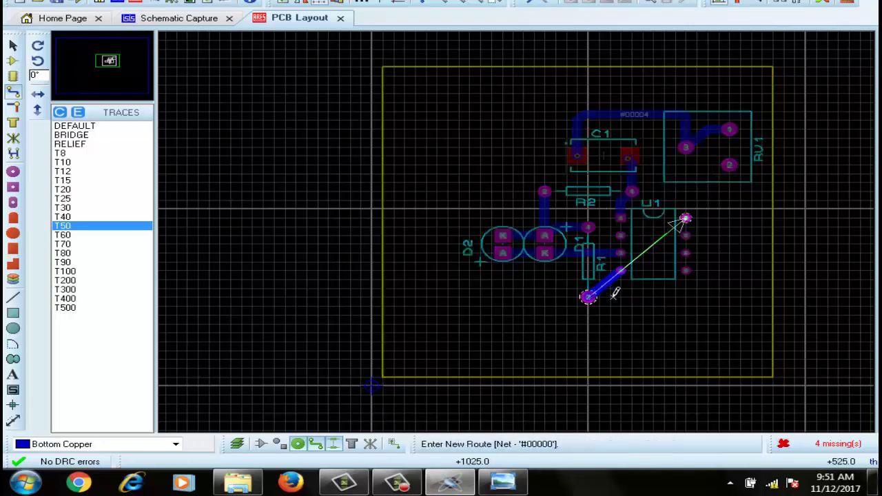
pyautogui.click(709, 297)
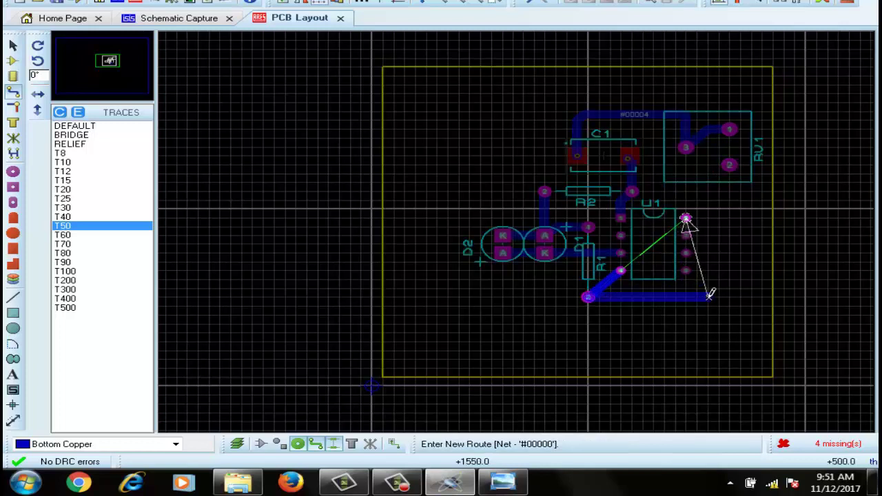
pyautogui.click(709, 220)
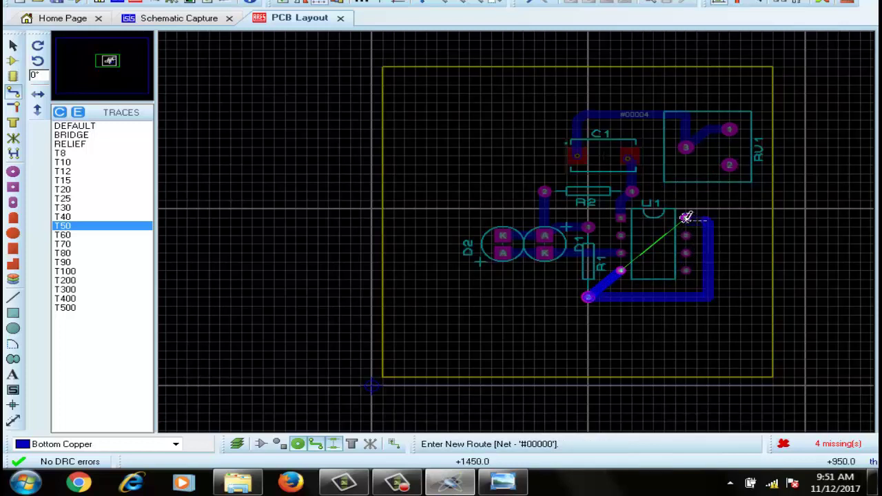
pyautogui.click(686, 218)
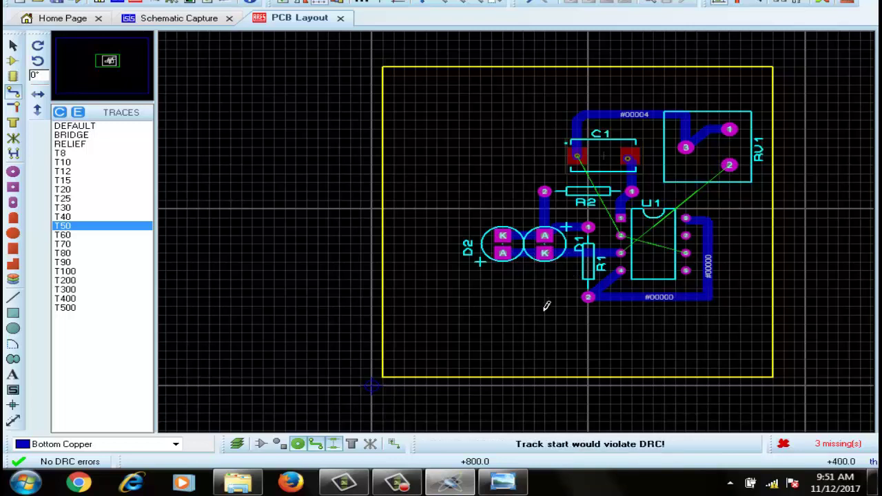
# Route D1's K pad down beneath the circuit and up to RV1 pin 2.
pyautogui.click(545, 254)
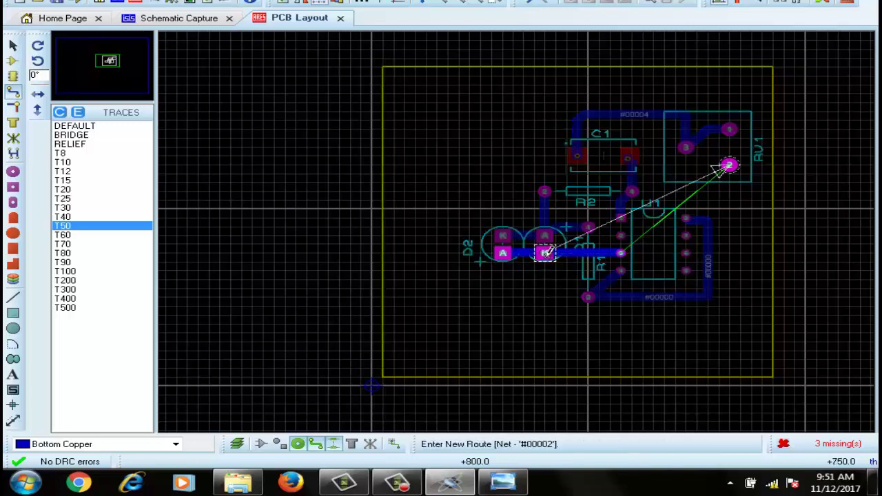
pyautogui.click(548, 323)
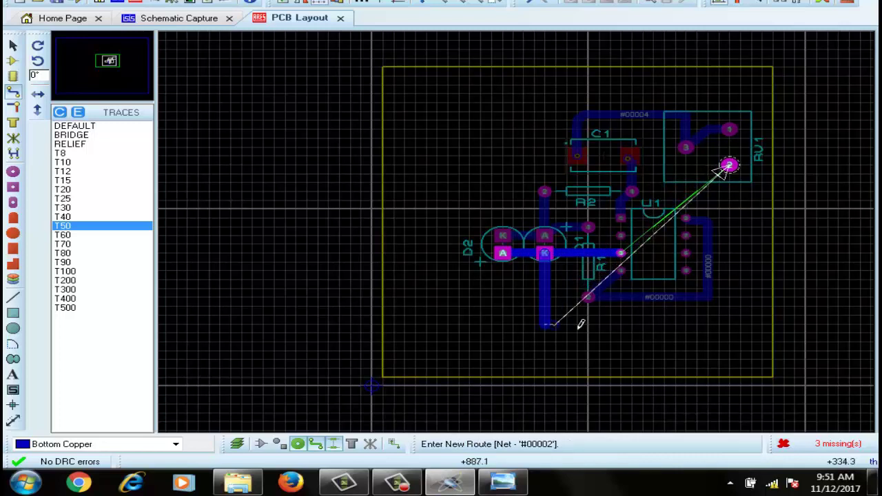
pyautogui.click(743, 321)
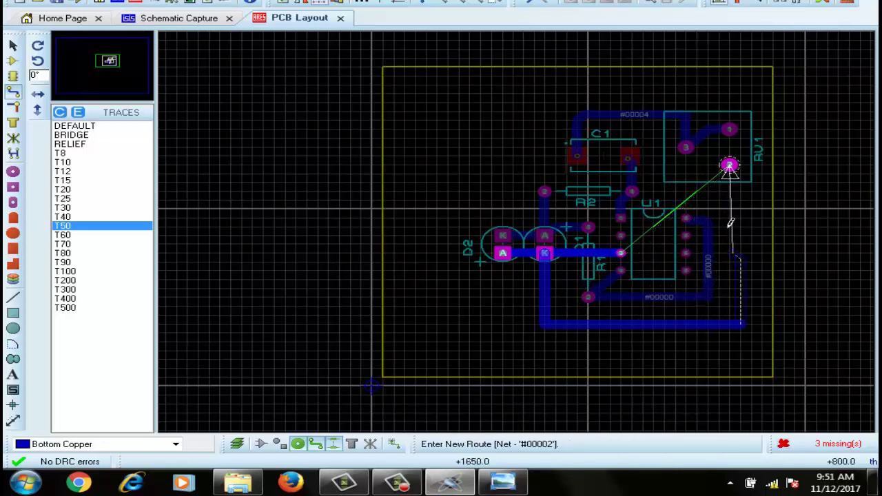
pyautogui.click(730, 163)
pyautogui.click(731, 164)
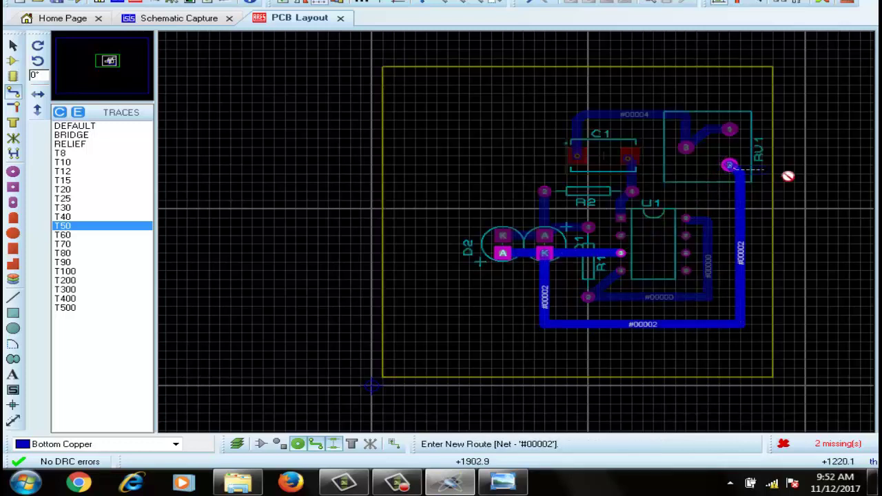
pyautogui.rightClick(790, 192)
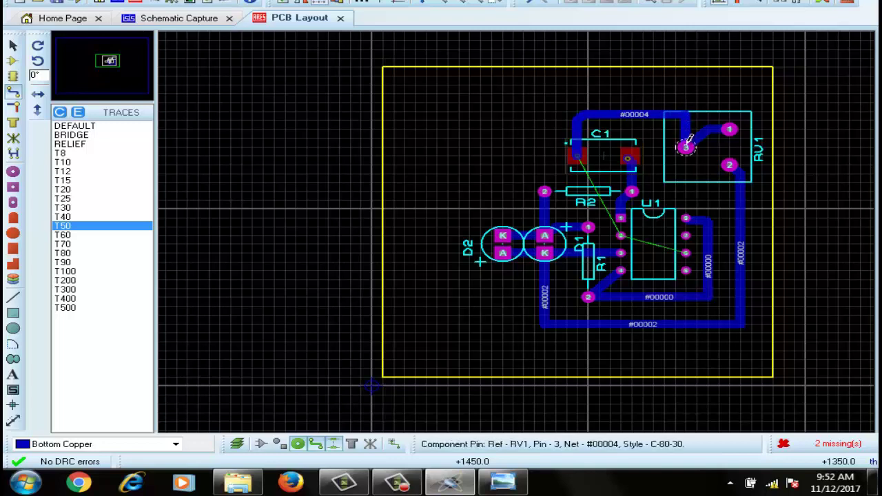
# Route U1 pin 6 left and up above U1 to RV1 pin 3.
pyautogui.click(686, 253)
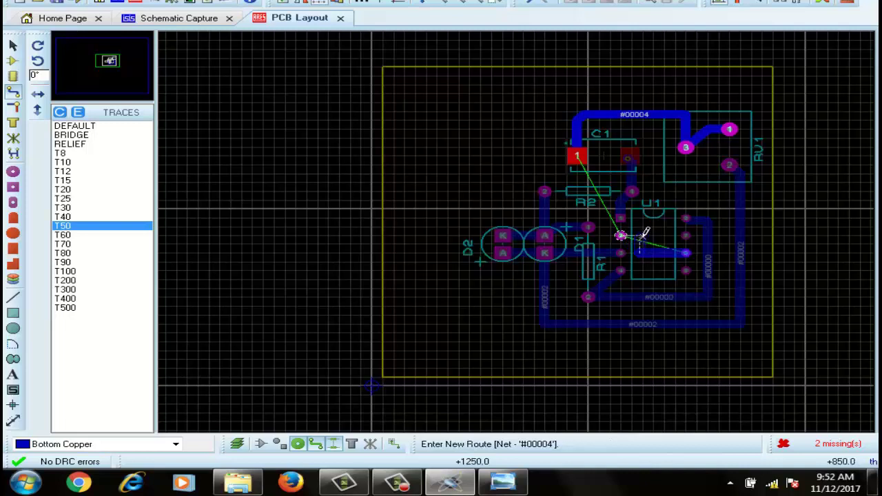
pyautogui.rightClick(643, 234)
pyautogui.click(686, 253)
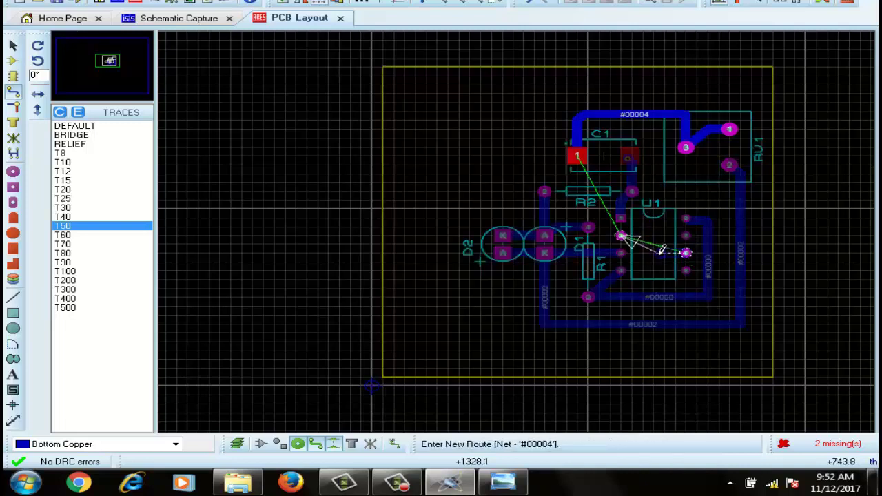
pyautogui.click(653, 251)
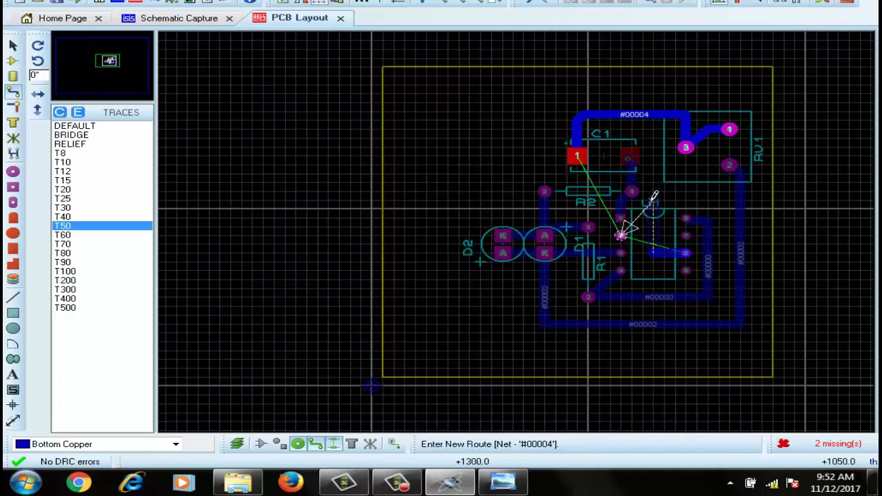
pyautogui.click(652, 202)
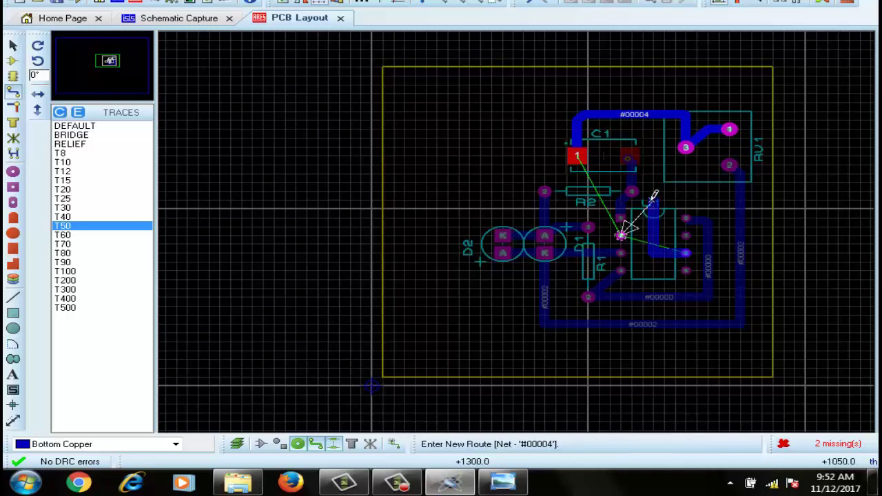
pyautogui.click(687, 145)
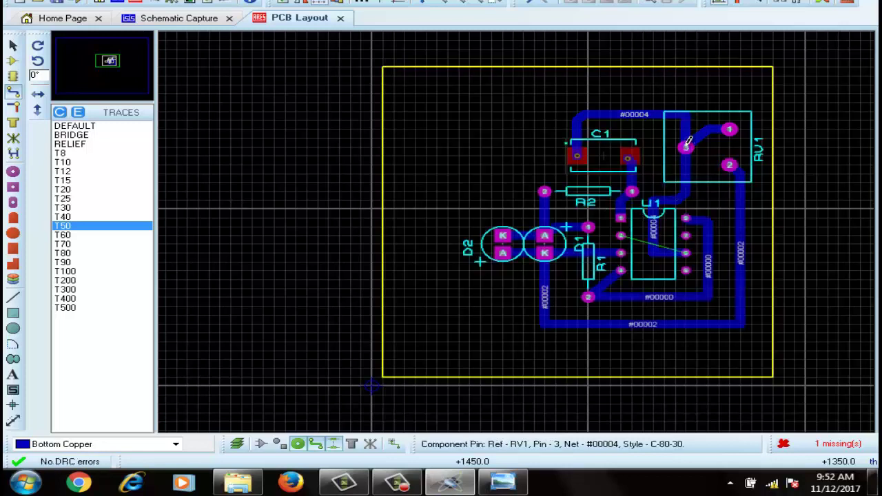
# Start a route on net #00004, switch it to top copper, then cancel it.
pyautogui.click(621, 235)
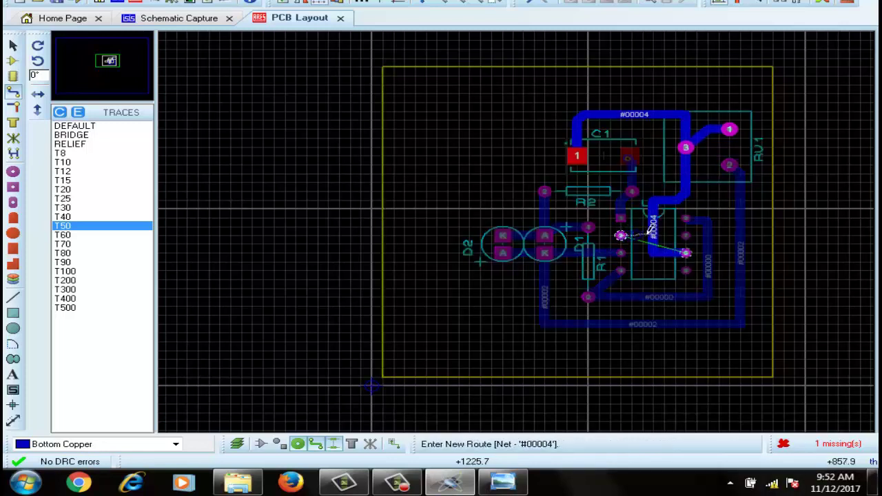
pyautogui.press('space')
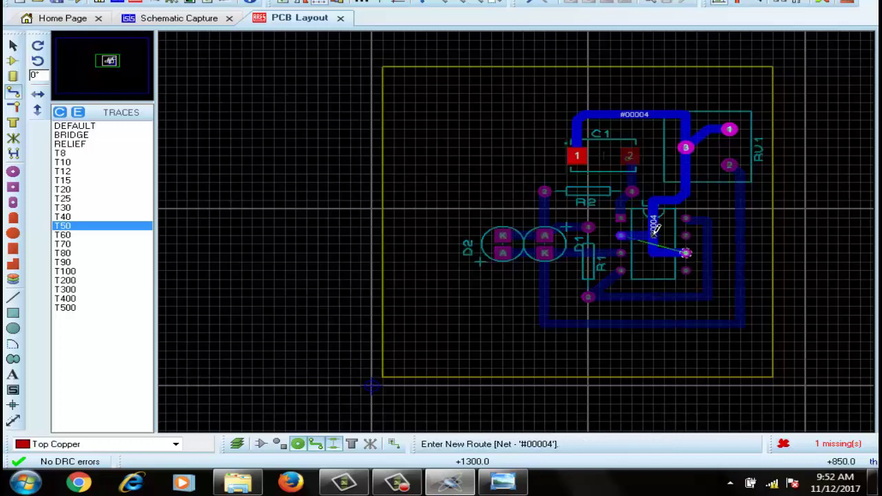
pyautogui.press('Escape')
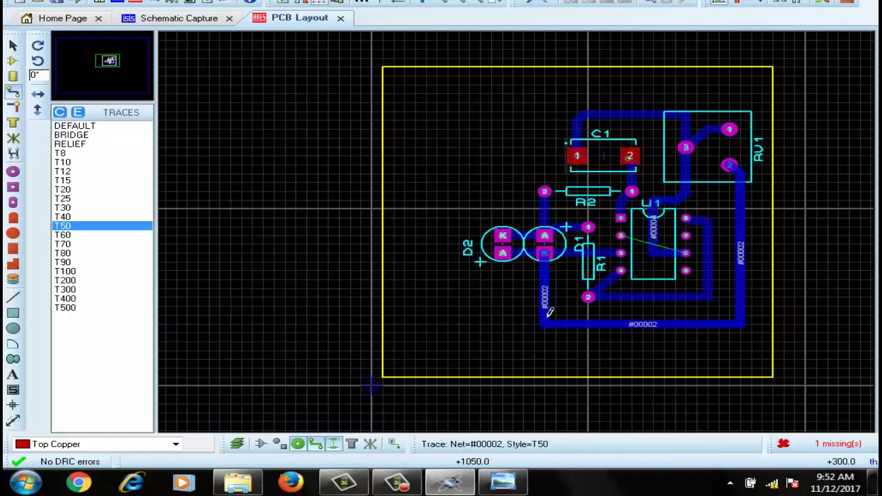
# Open the board in the 3D Visualizer and rotate it to an angled top view.
pyautogui.click(160, 3)
pyautogui.scroll(1, 417, 276)
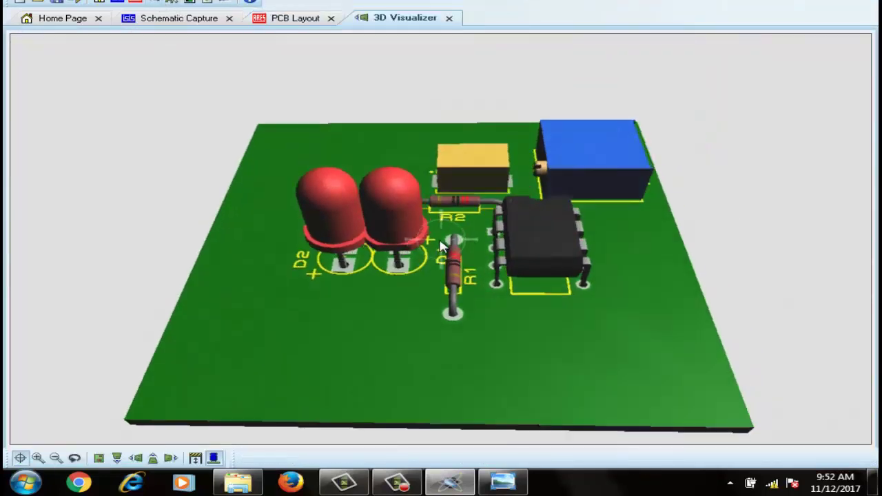
pyautogui.scroll(2, 443, 247)
pyautogui.press('Left')
pyautogui.press('Left')
pyautogui.press('Left')
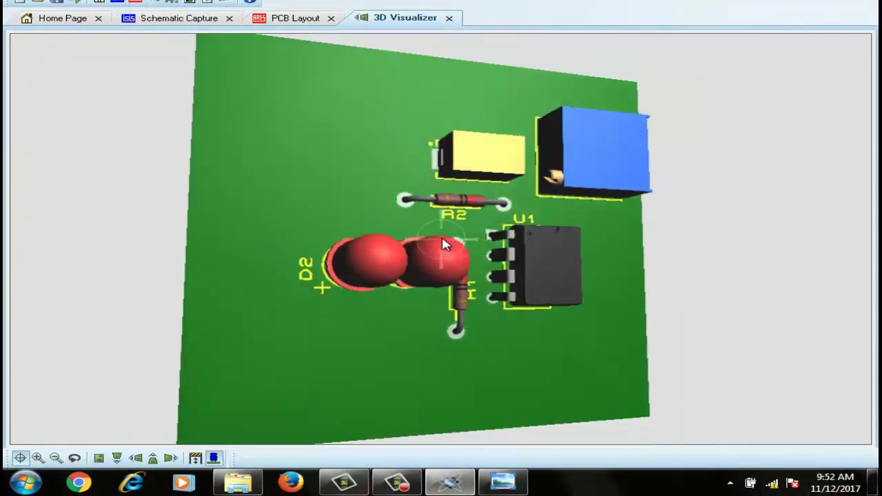
pyautogui.press('Left')
pyautogui.press('Right')
pyautogui.press('Right')
pyautogui.press('Down')
pyautogui.press('Down')
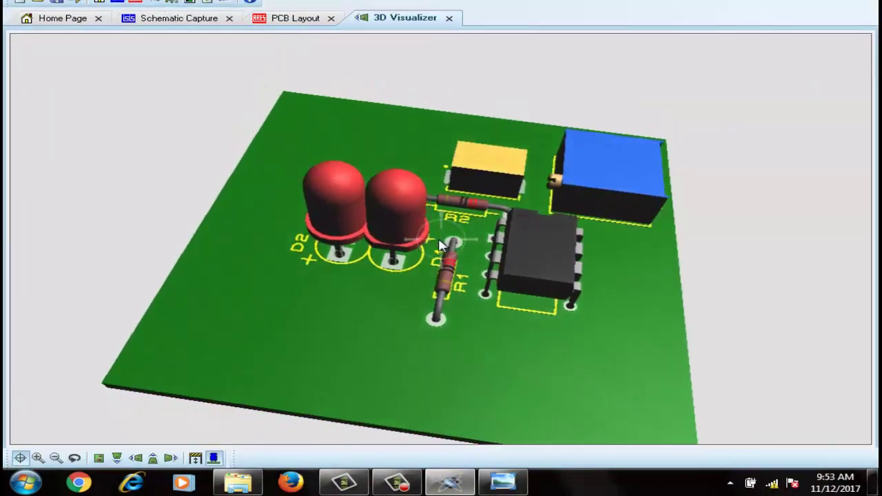
pyautogui.press('Left')
pyautogui.press('Left')
pyautogui.press('Up')
pyautogui.press('Left')
pyautogui.press('Left')
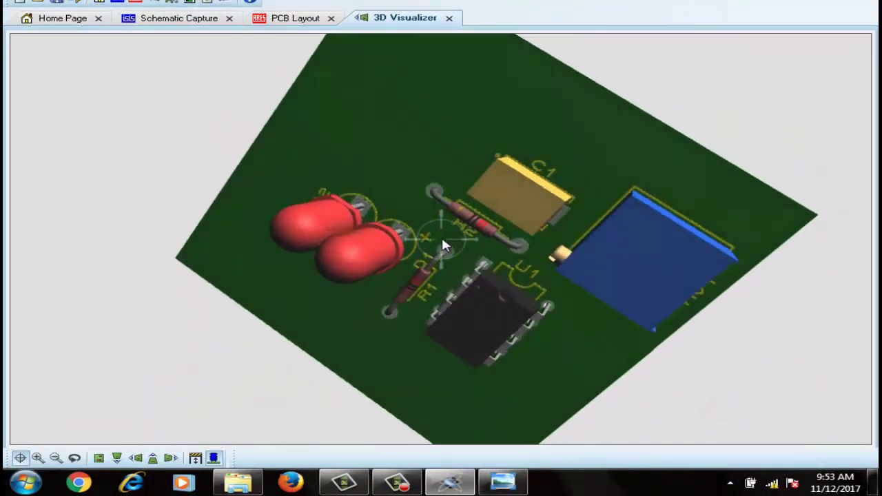
pyautogui.press('Down')
# Flip the 3D board over to inspect the underside traces.
pyautogui.press('Down')
pyautogui.press('Down')
pyautogui.press('Down')
pyautogui.press('Down')
pyautogui.press('Down')
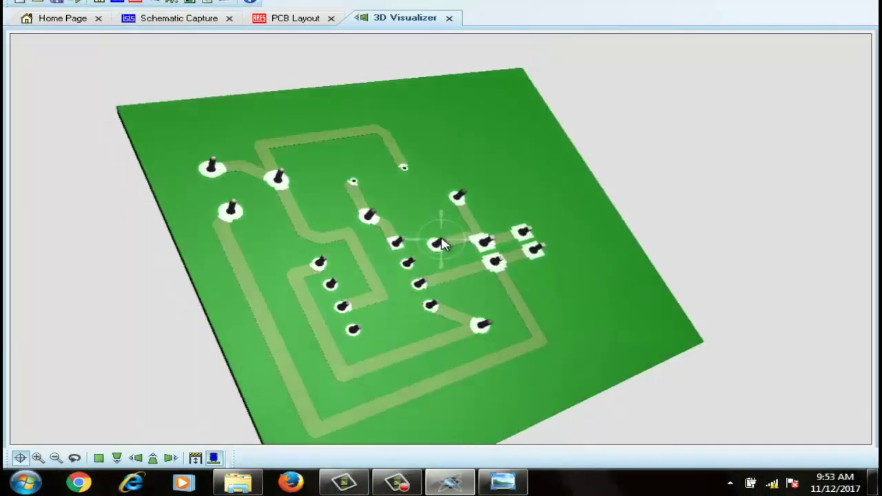
pyautogui.press('Down')
pyautogui.press('Right')
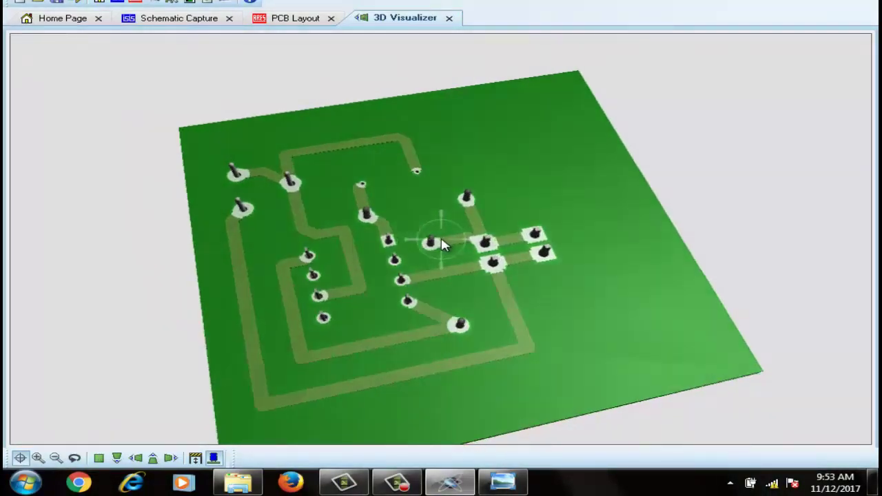
pyautogui.press('Down')
pyautogui.press('Down')
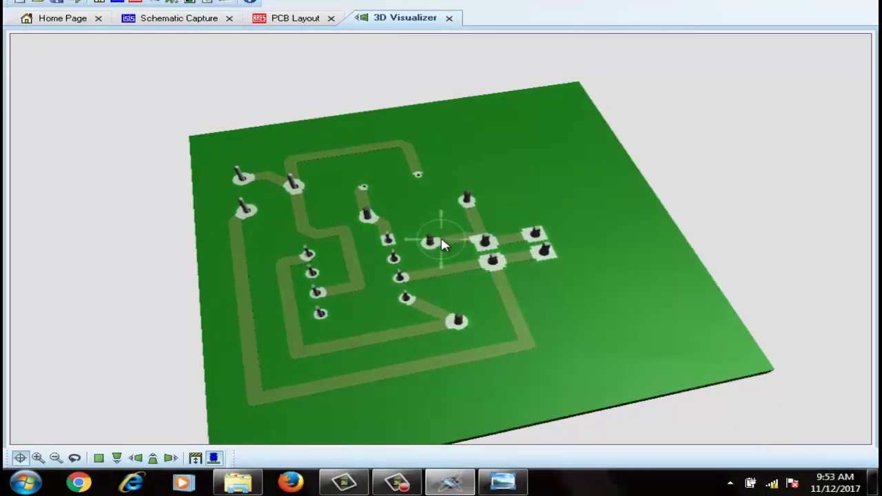
pyautogui.press('Right')
pyautogui.press('Down')
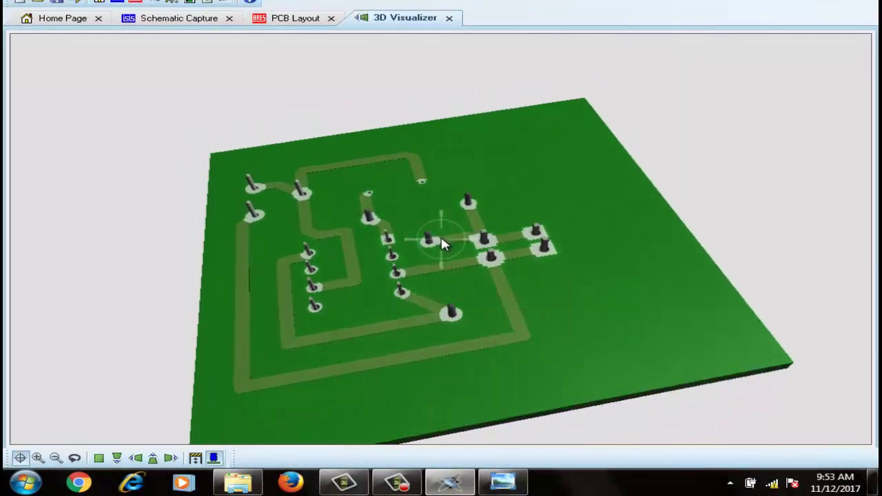
pyautogui.press('Up')
pyautogui.press('Down')
pyautogui.press('Left')
pyautogui.press('Left')
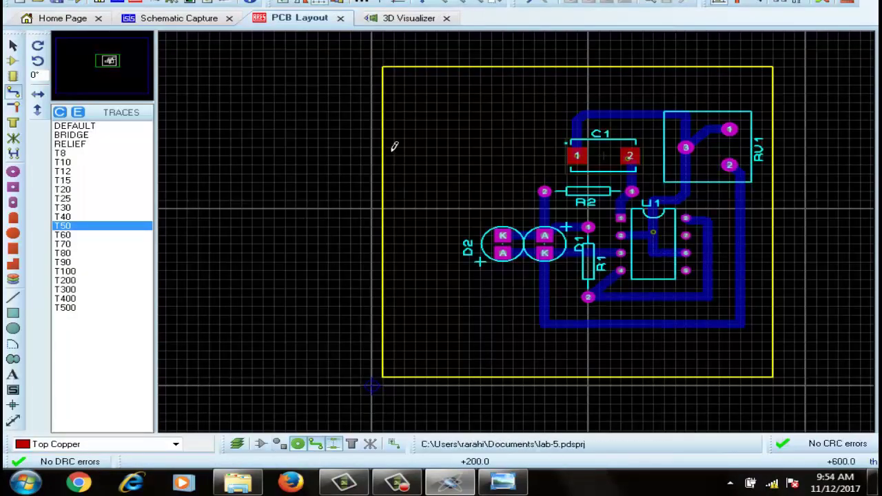
# Orbit the 3D board freely to view its underside copper, then return to the schematic.
pyautogui.click(414, 21)
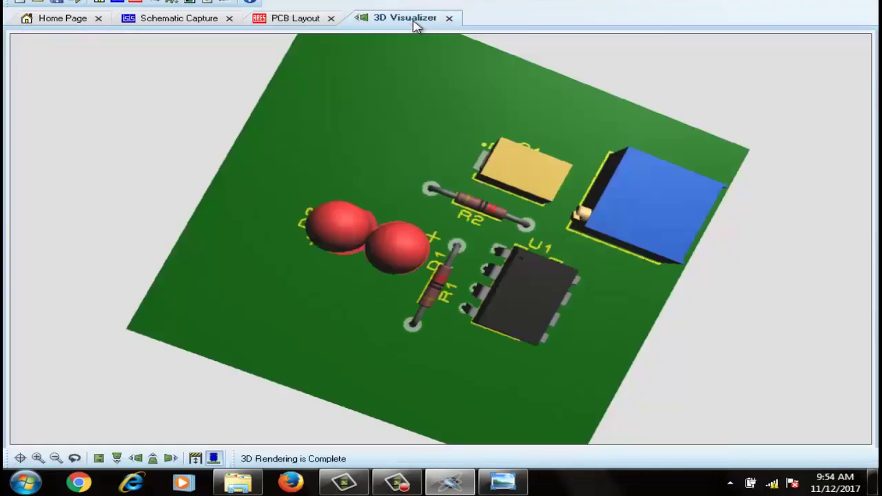
pyautogui.middleClick(434, 147)
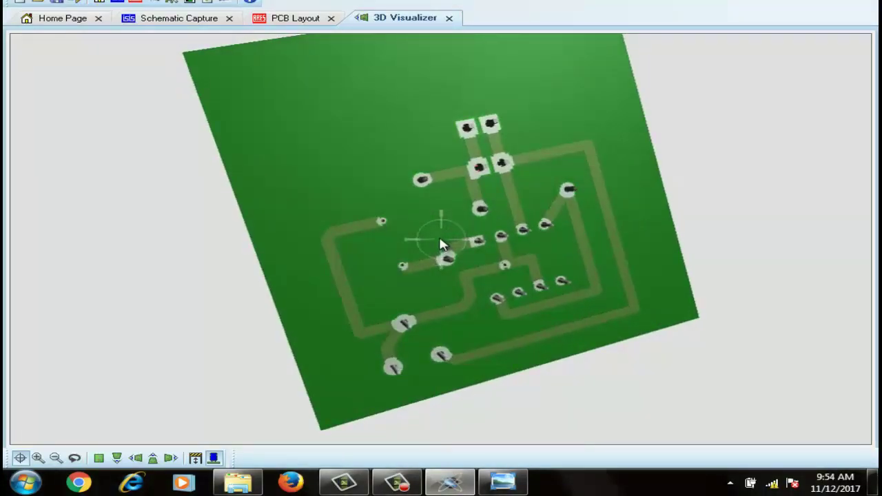
pyautogui.click(444, 245)
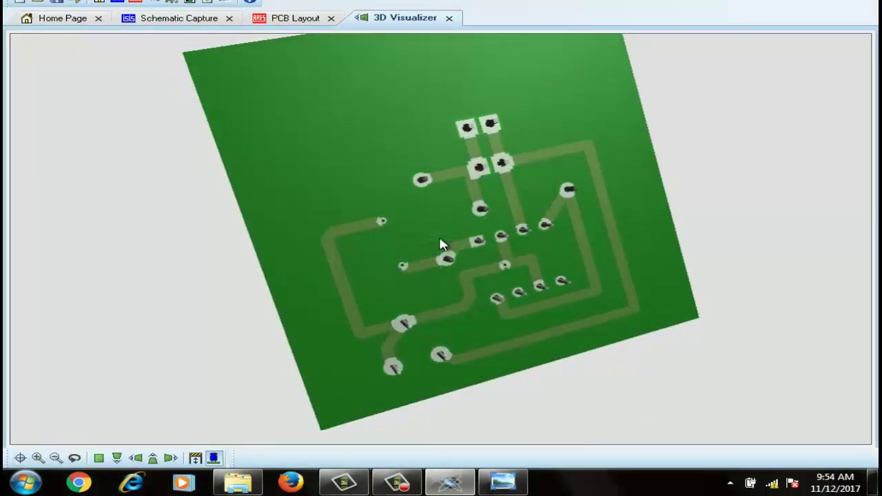
pyautogui.click(176, 20)
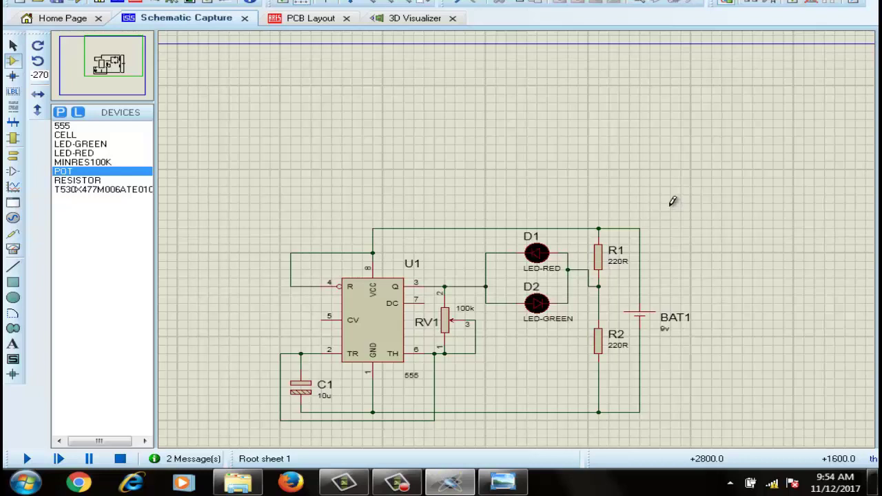
# Delete the BAT1 battery and its wires, then search the Connectors library for 'connector'.
pyautogui.moveTo(689, 208); pyautogui.dragTo(618, 421)
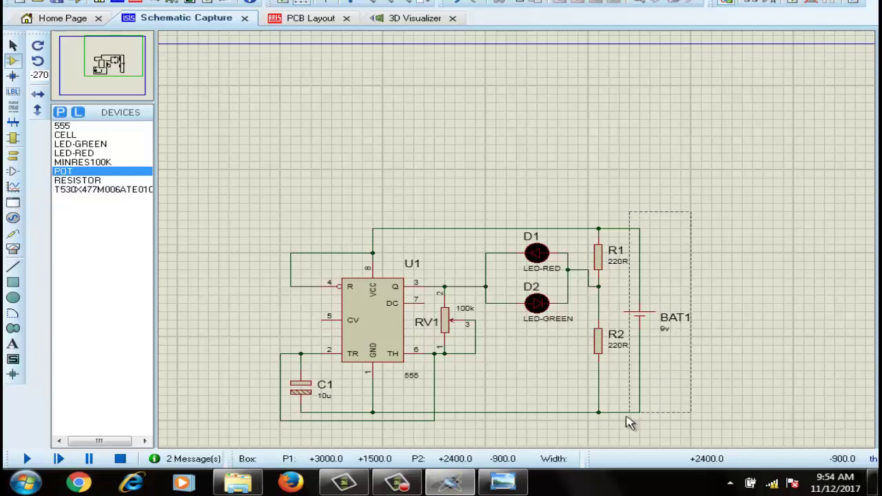
pyautogui.press('Delete')
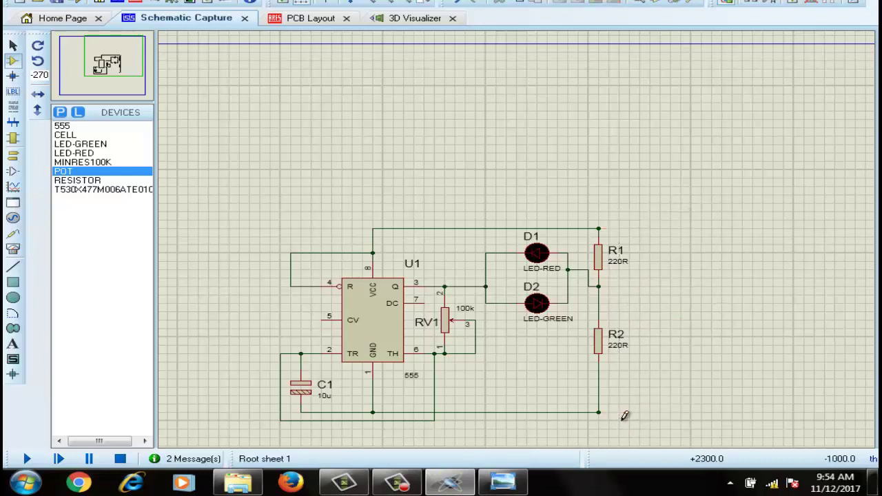
pyautogui.click(61, 112)
pyautogui.write('co')
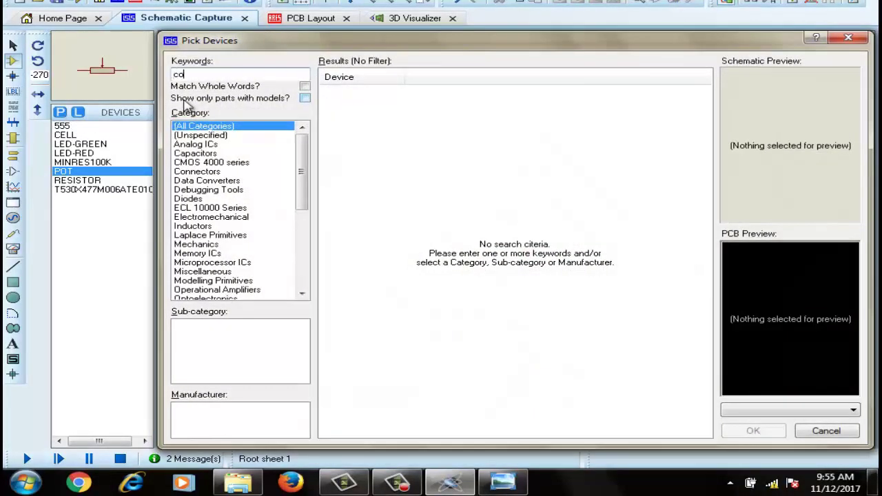
pyautogui.write('nnec')
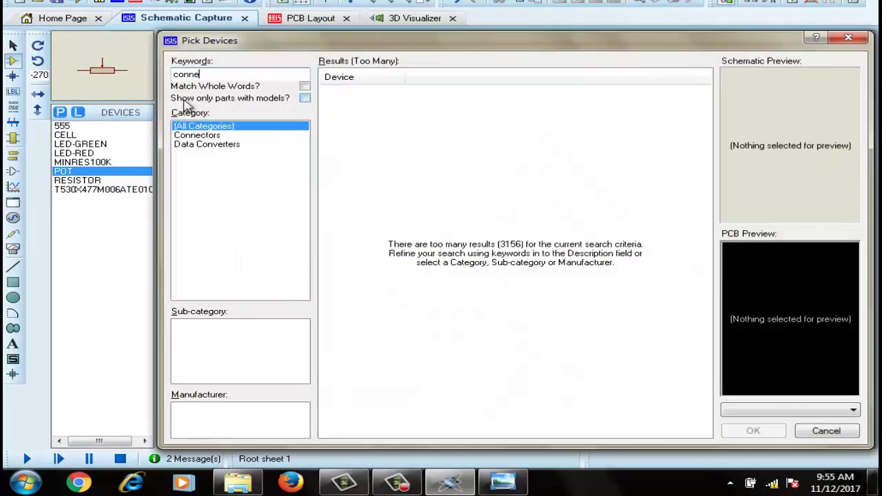
pyautogui.write('to')
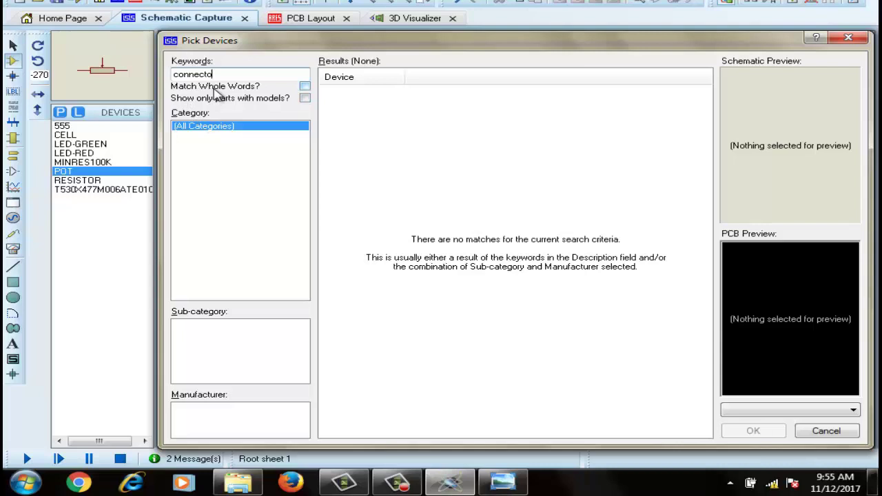
pyautogui.write('r')
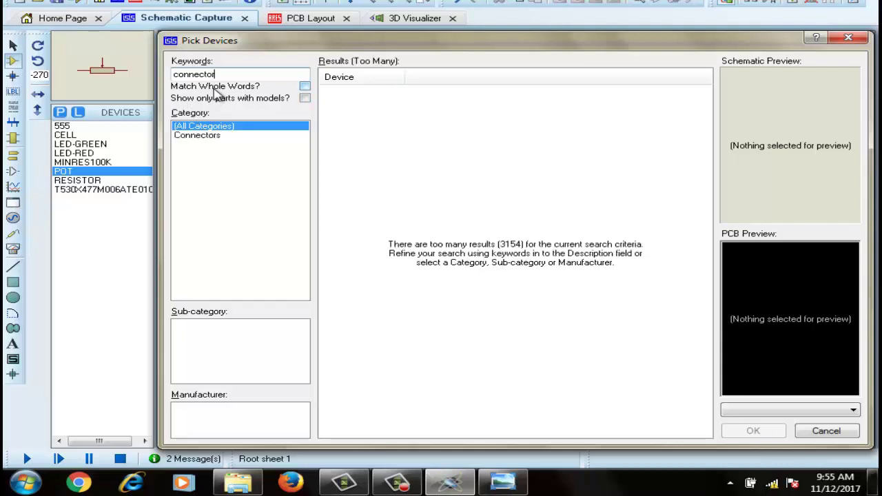
pyautogui.click(195, 137)
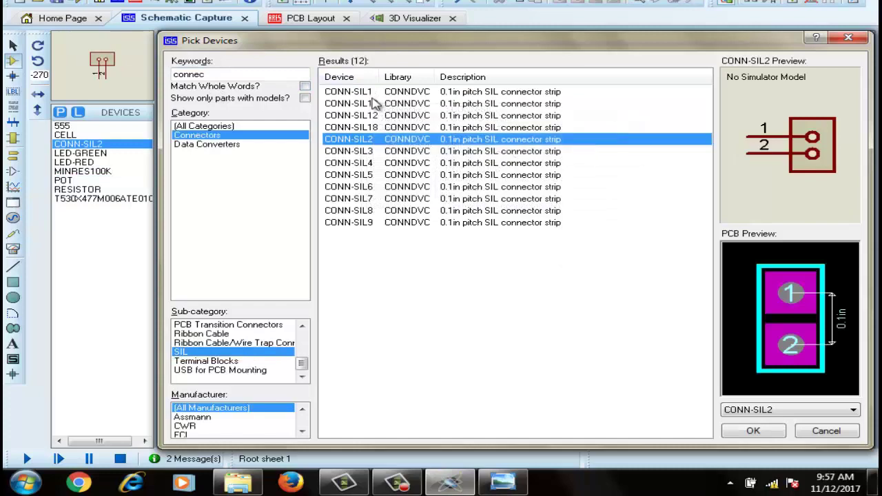
# Browse the SIL connector results and add CONN-SIL2 to the device list.
pyautogui.click(373, 95)
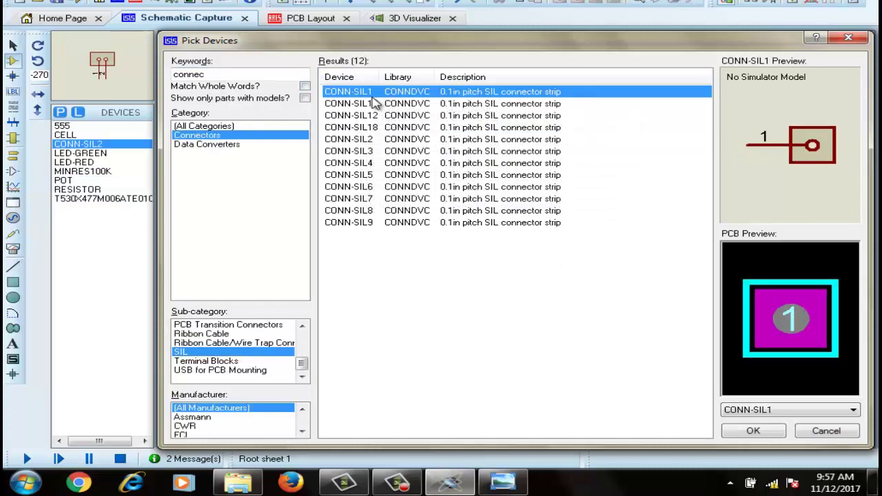
pyautogui.click(377, 107)
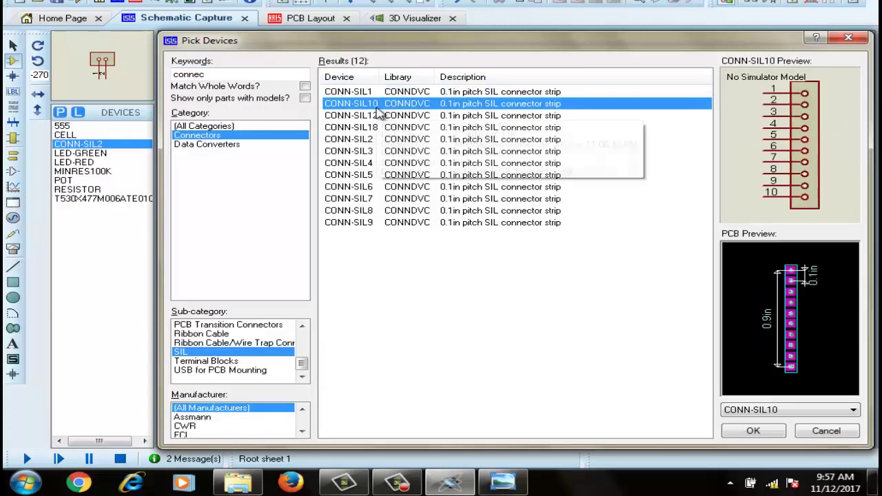
pyautogui.press('Down')
pyautogui.press('Down')
pyautogui.press('Down')
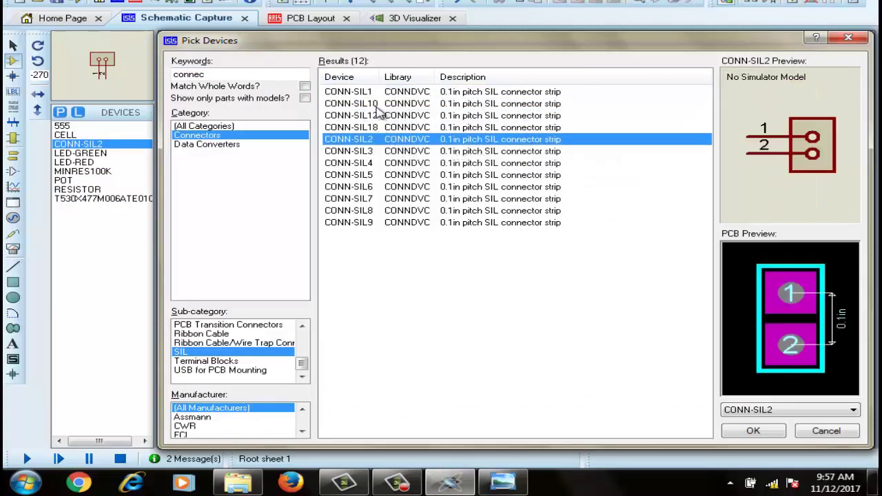
pyautogui.press('Down')
pyautogui.press('Down')
pyautogui.press('Down')
pyautogui.press('Down')
pyautogui.press('Down')
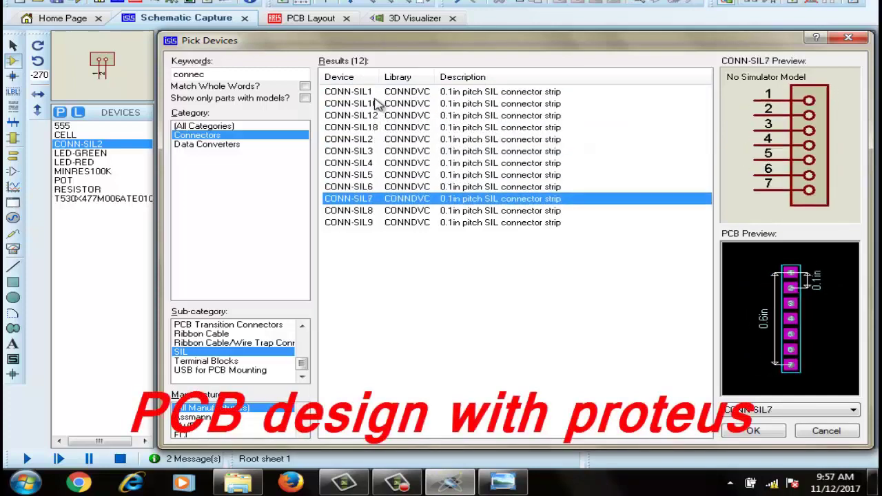
pyautogui.press('Down')
pyautogui.press('Down')
pyautogui.press('Up')
pyautogui.press('Up')
pyautogui.press('Up')
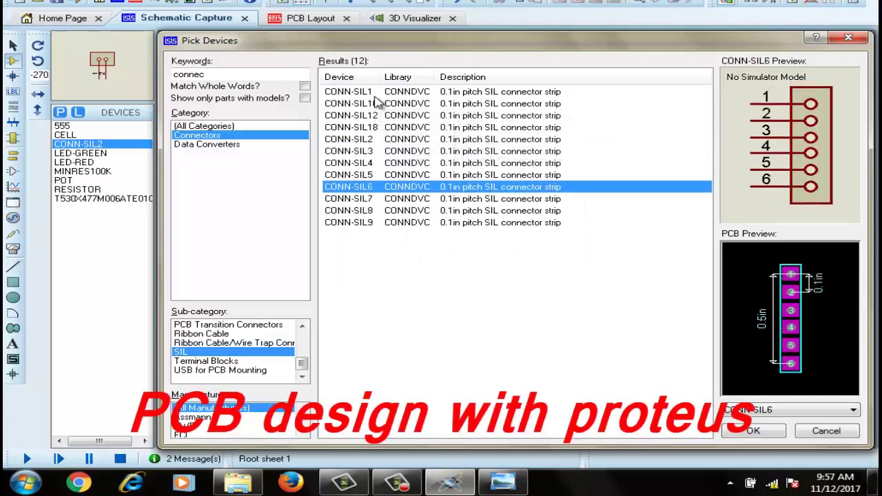
pyautogui.press('Up')
pyautogui.press('Up')
pyautogui.press('Up')
pyautogui.press('Up')
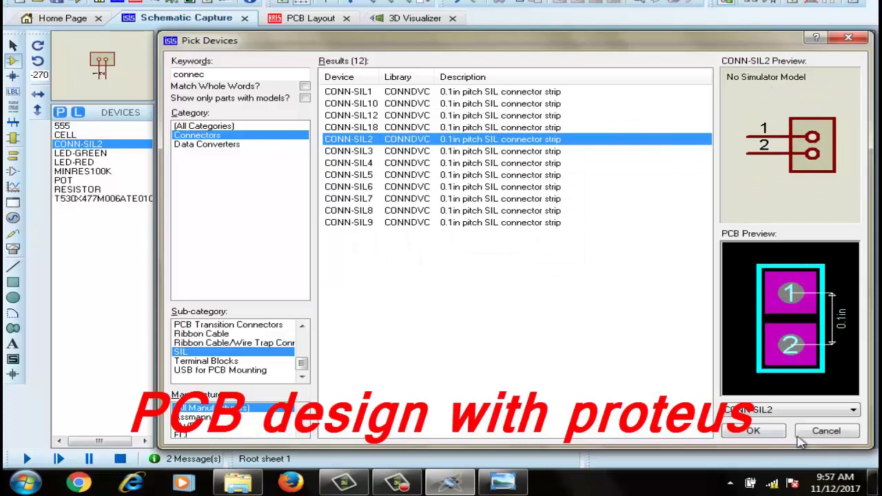
pyautogui.click(780, 431)
# Place connector J1 right of the circuit and rotate it so its pins face left.
pyautogui.click(680, 311)
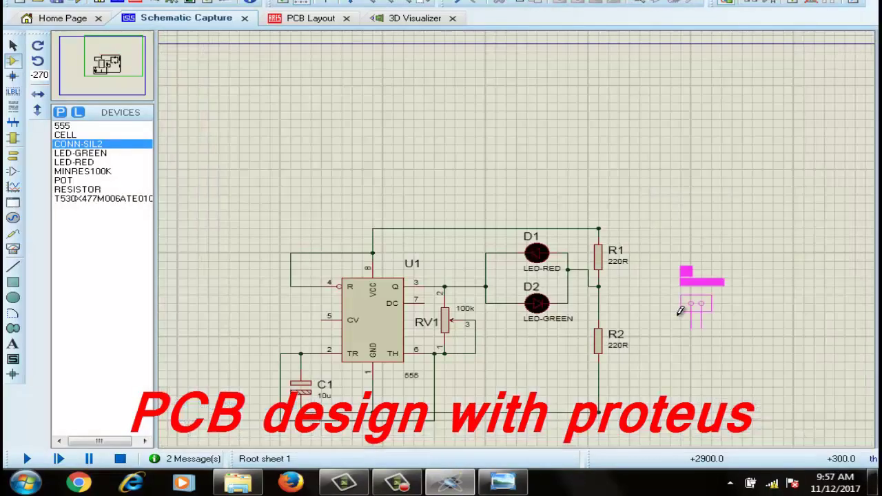
pyautogui.click(689, 307)
pyautogui.moveTo(753, 245); pyautogui.dragTo(655, 386)
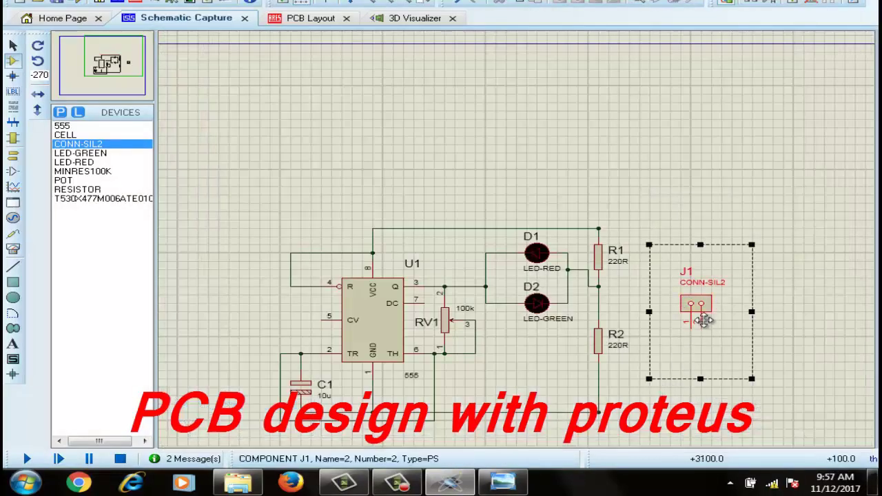
pyautogui.rightClick(686, 309)
pyautogui.click(575, 82)
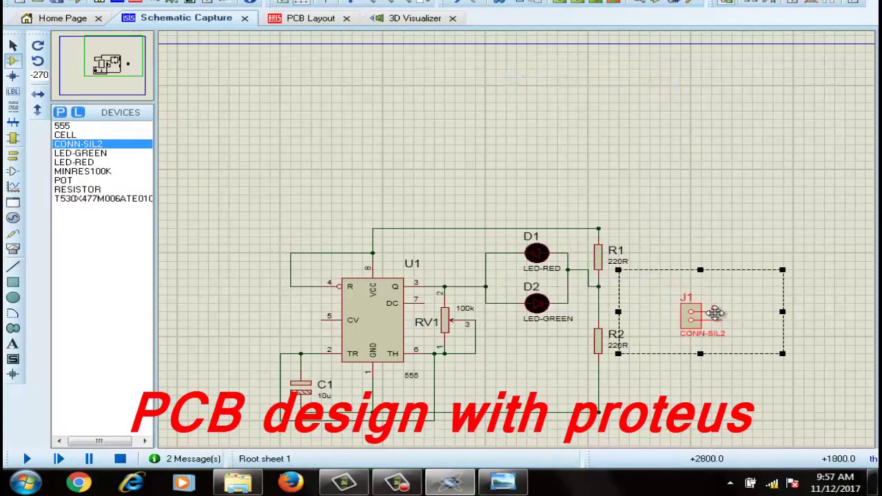
pyautogui.rightClick(691, 314)
pyautogui.click(571, 108)
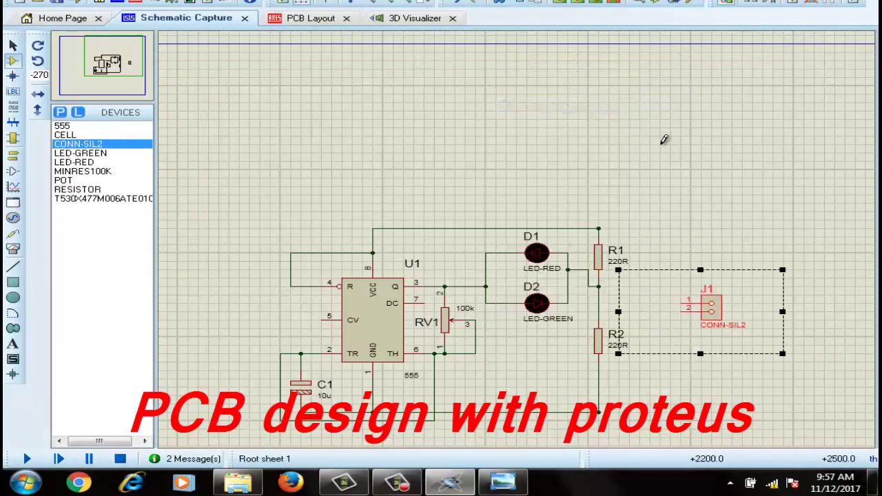
# Wire J1 pin 1 to the top rail near R1 and pin 2 to the bottom rail.
pyautogui.click(748, 211)
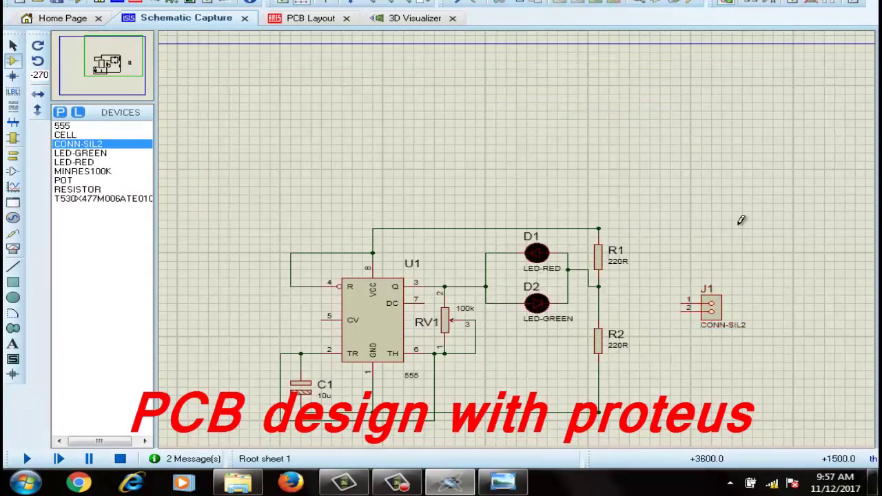
pyautogui.click(681, 303)
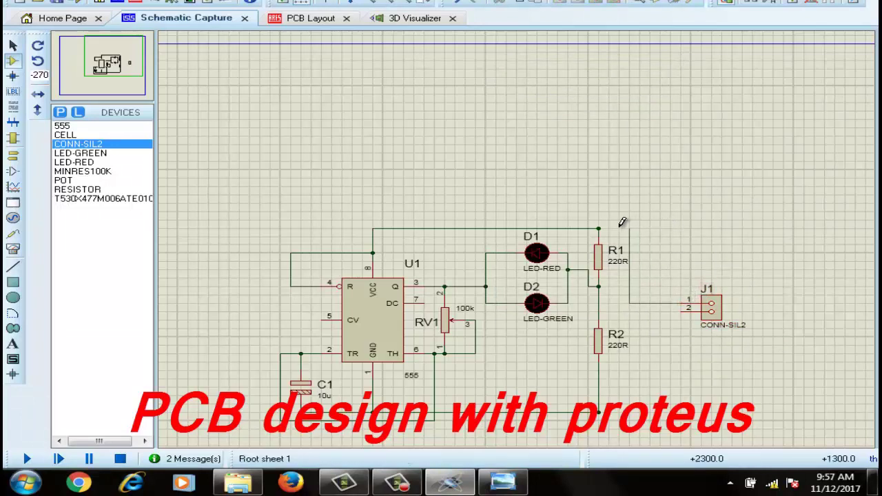
pyautogui.click(599, 228)
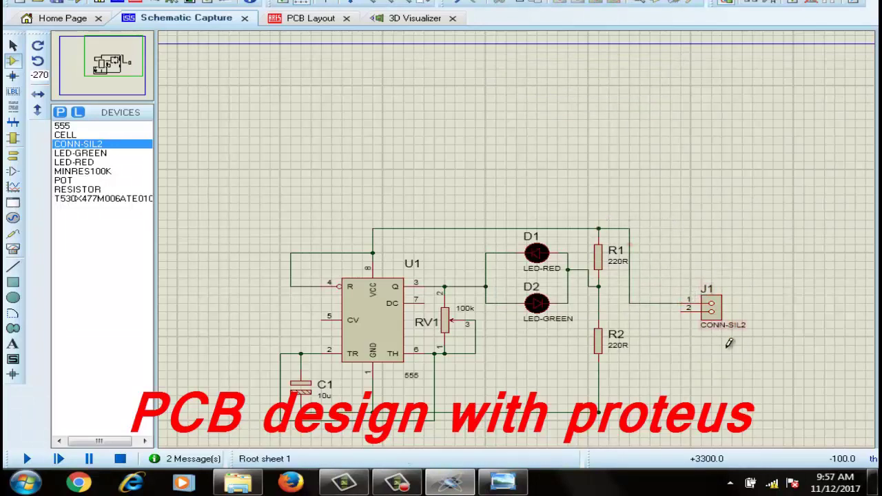
pyautogui.click(688, 311)
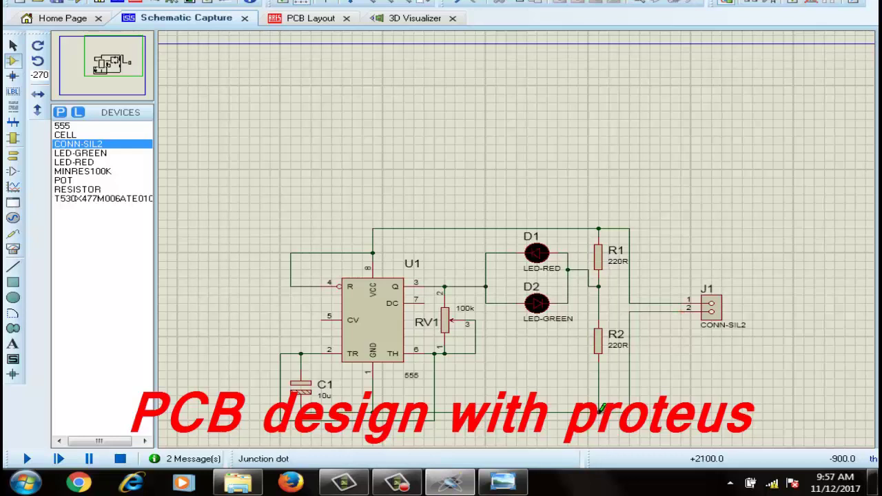
pyautogui.click(601, 408)
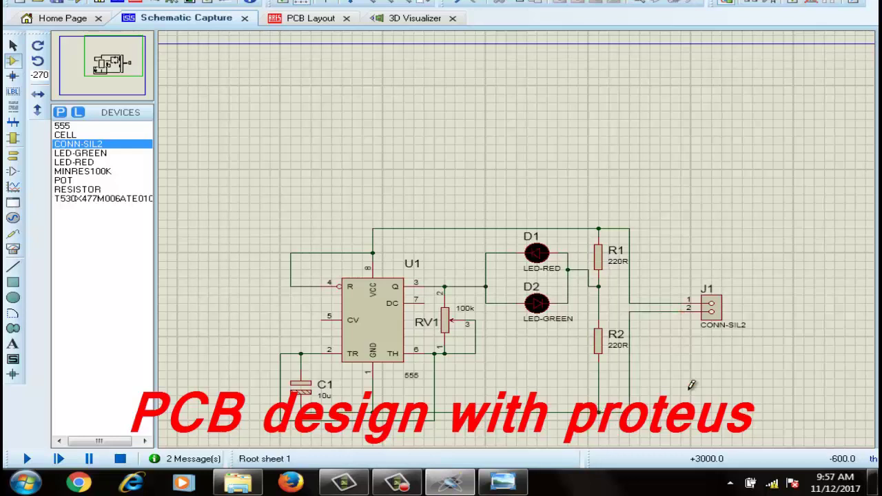
# In the PCB layout, place the J1 CONN-SIL2 footprint on the board above C1.
pyautogui.click(322, 19)
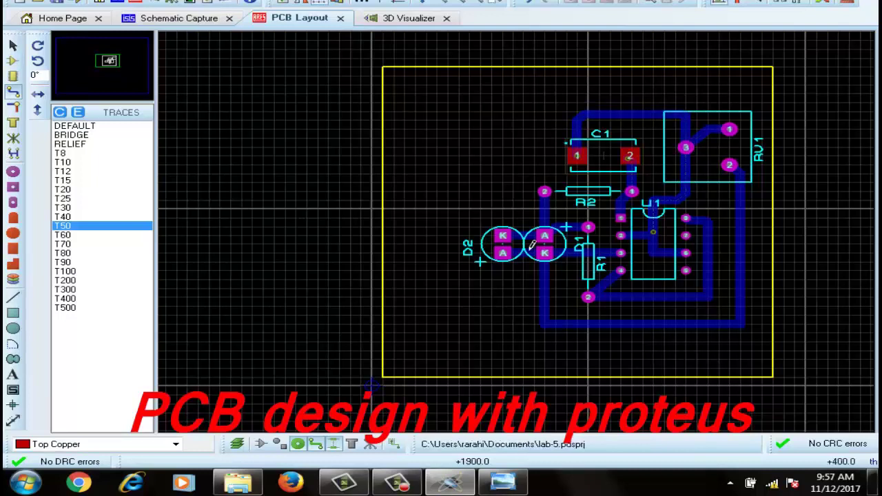
pyautogui.click(12, 65)
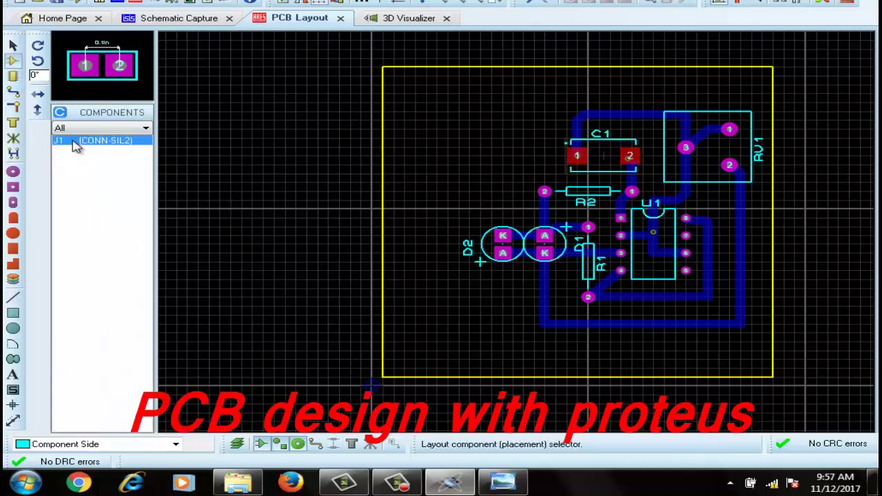
pyautogui.click(448, 141)
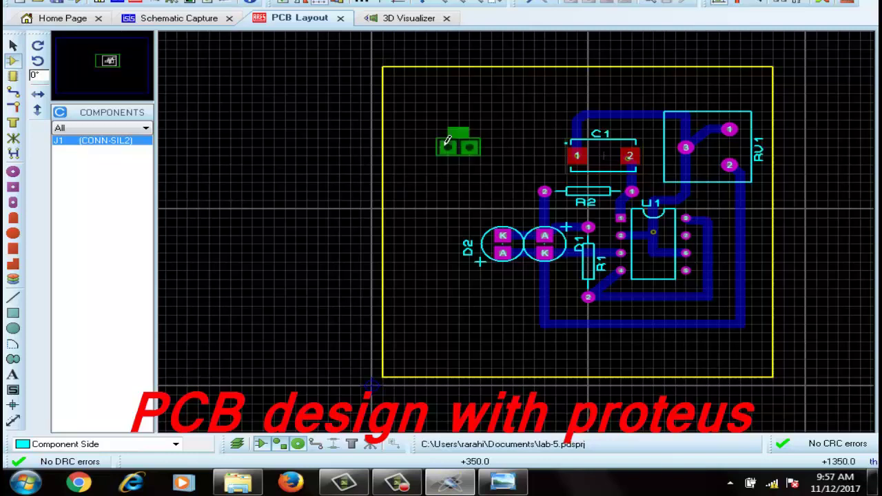
pyautogui.click(448, 142)
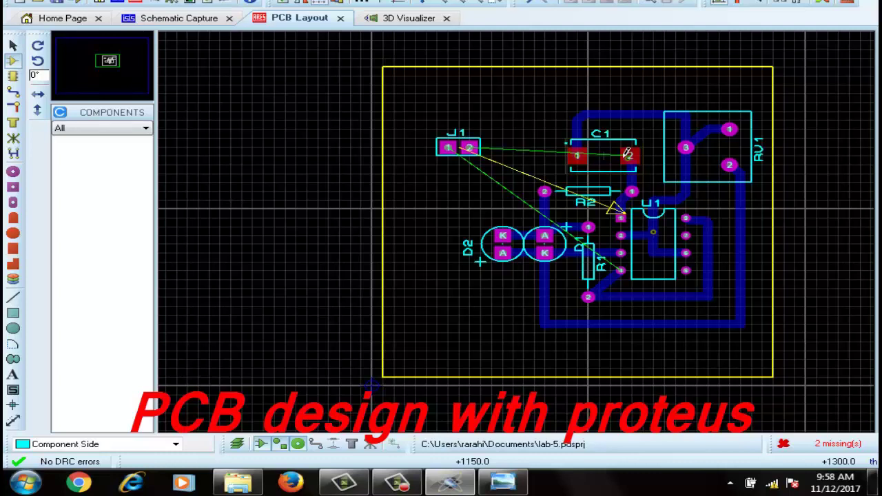
pyautogui.moveTo(415, 120); pyautogui.dragTo(524, 209)
pyautogui.rightClick(493, 144)
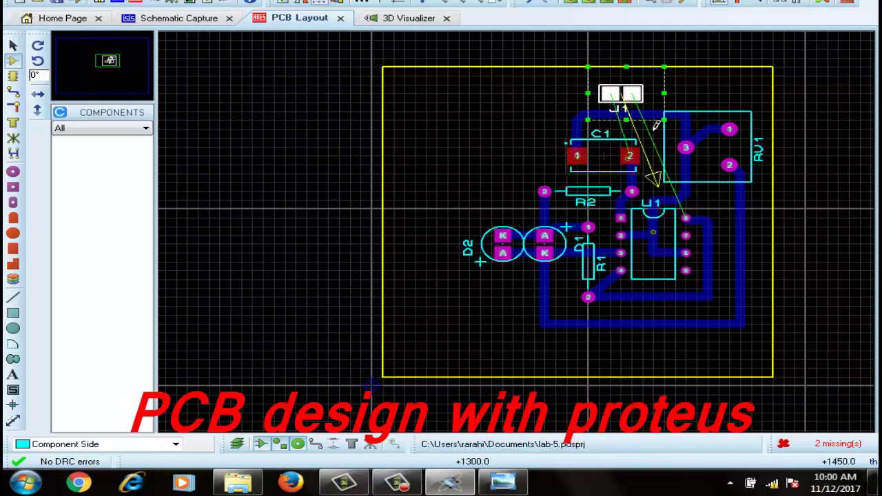
# Rotate J1 by 180° and delete the track between U1 and RV1.
pyautogui.click(689, 188)
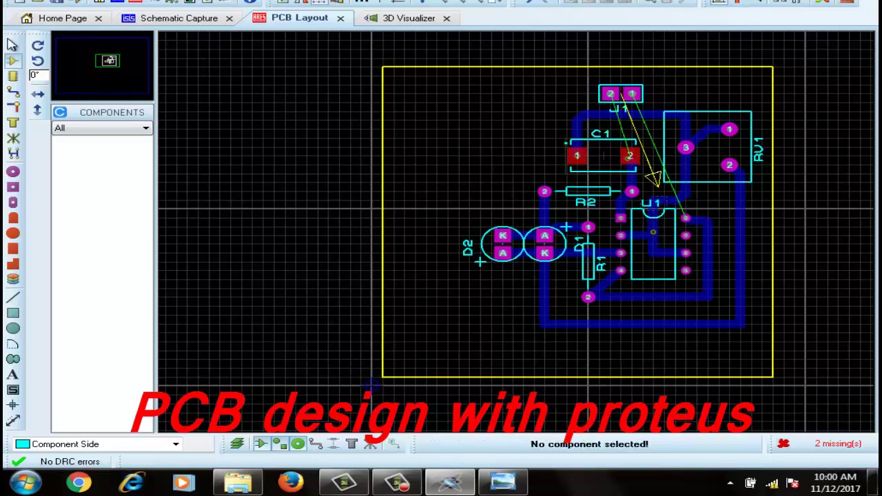
pyautogui.click(12, 45)
pyautogui.click(684, 174)
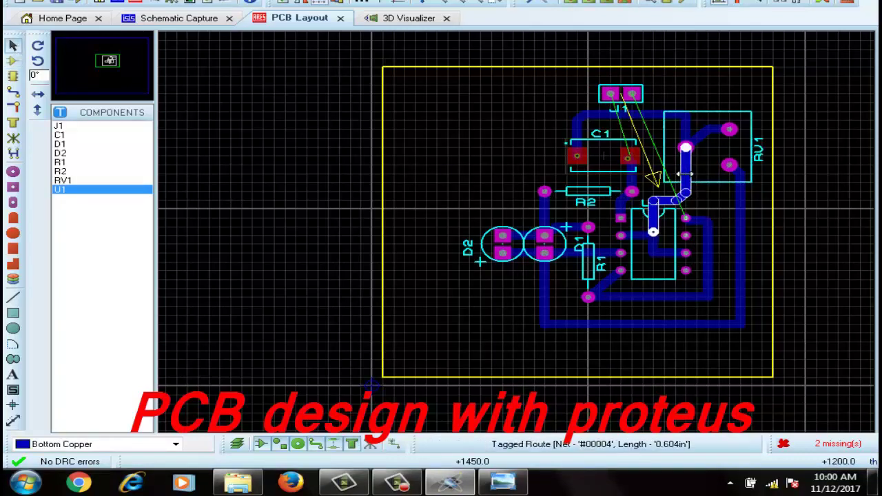
pyautogui.press('Delete')
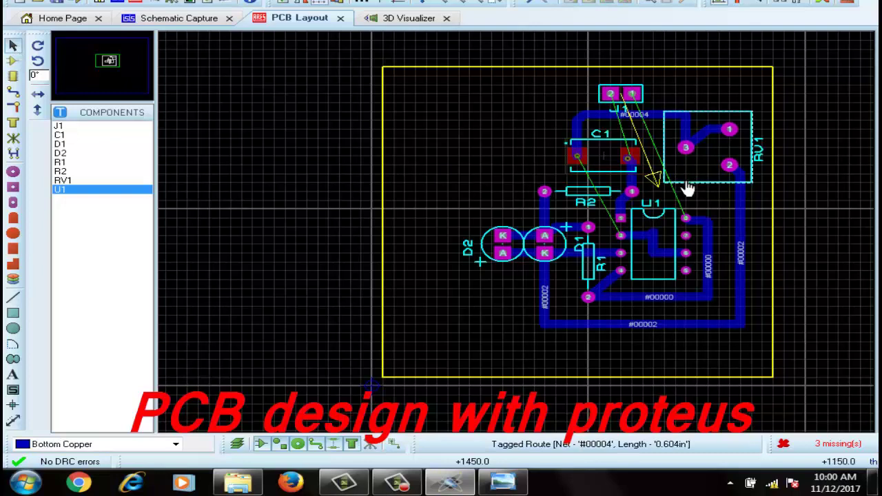
# Reroute track #00004 into an arch over J1 and move J1 down beside C1.
pyautogui.click(594, 124)
pyautogui.moveTo(631, 114)
pyautogui.mouseDown()
pyautogui.moveTo(626, 81)
pyautogui.moveTo(576, 123)
pyautogui.mouseUp()
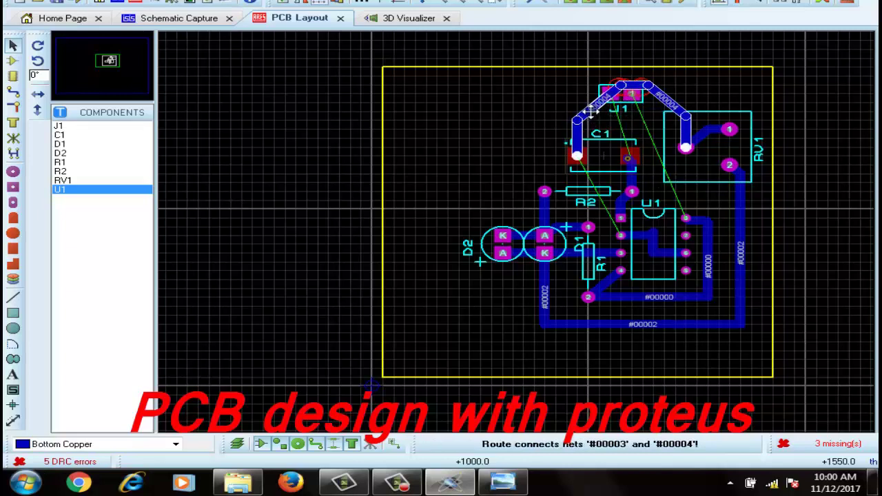
pyautogui.moveTo(581, 125); pyautogui.dragTo(566, 122)
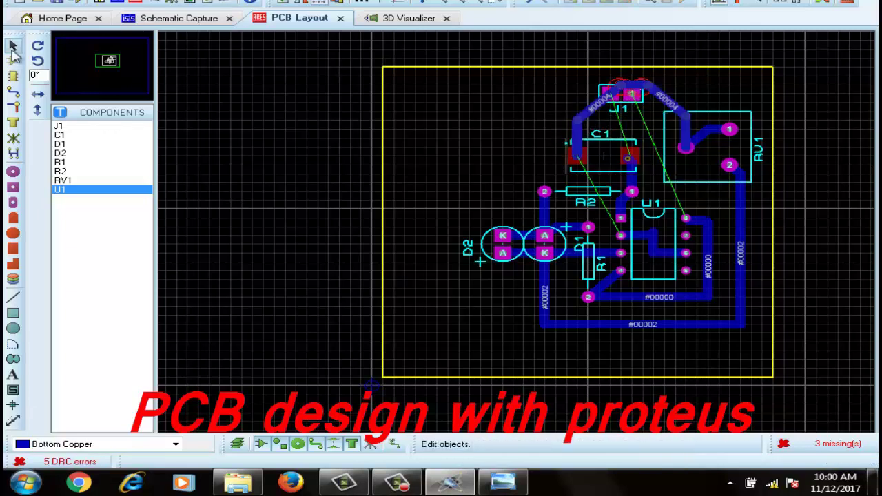
pyautogui.moveTo(589, 124); pyautogui.dragTo(586, 86)
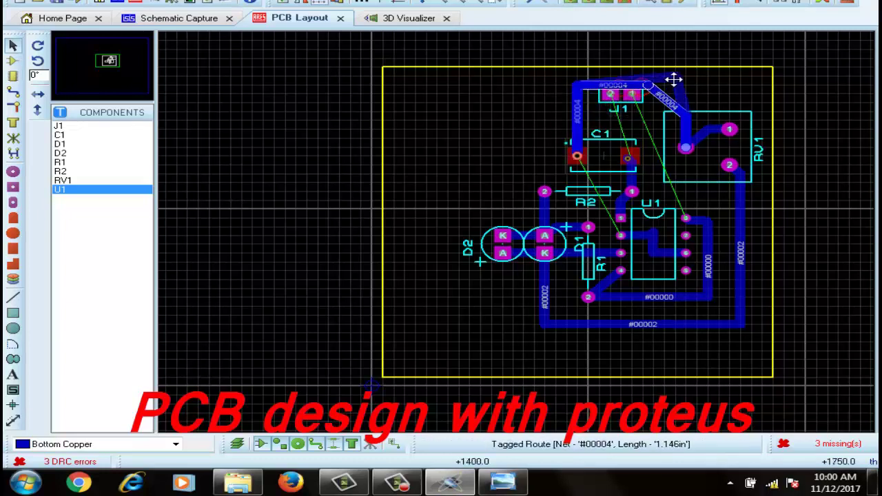
pyautogui.moveTo(673, 78)
pyautogui.mouseDown()
pyautogui.moveTo(577, 77)
pyautogui.moveTo(677, 135)
pyautogui.mouseUp()
pyautogui.moveTo(630, 93); pyautogui.dragTo(631, 121)
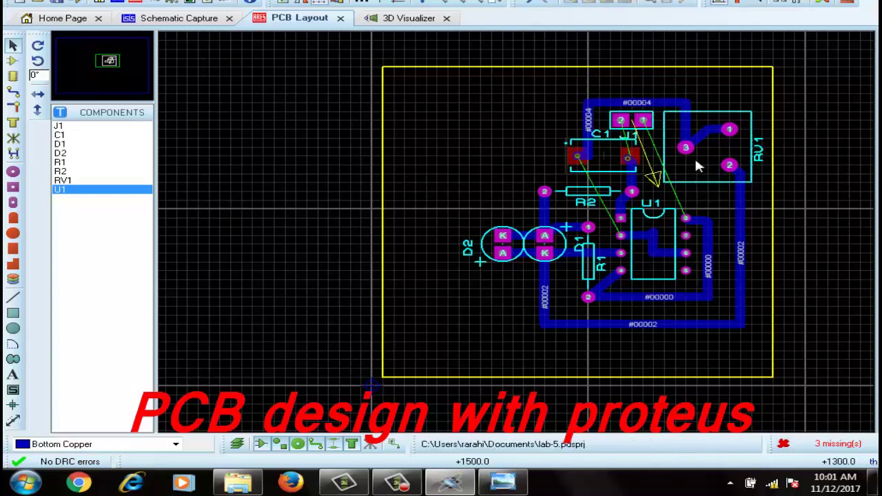
pyautogui.moveTo(687, 121); pyautogui.dragTo(579, 86)
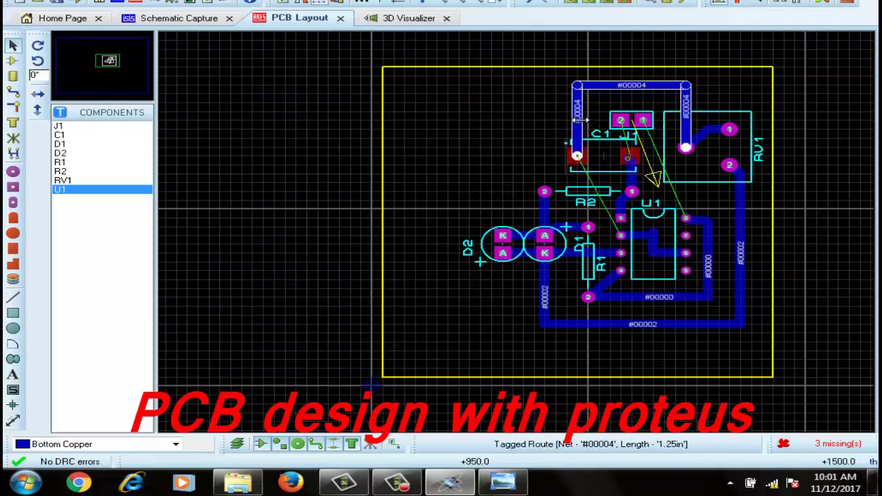
pyautogui.moveTo(631, 121); pyautogui.dragTo(631, 113)
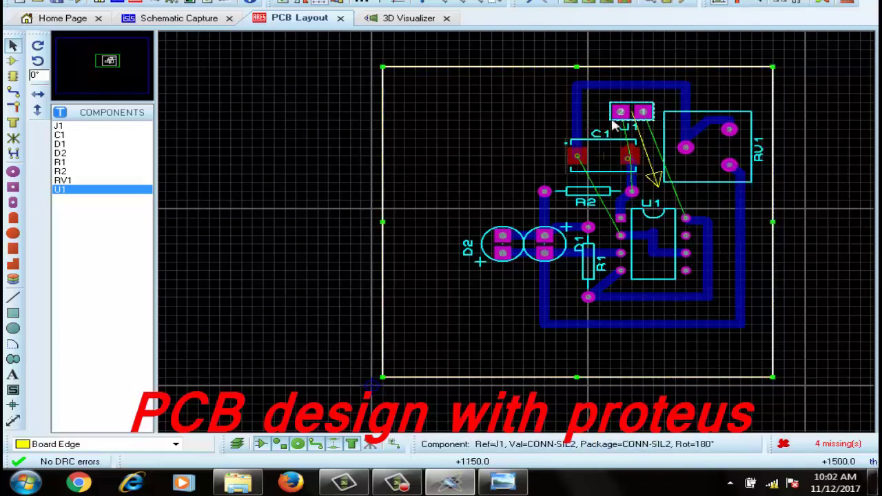
# Draw a copper track from J1 pin 2 to the C1 pad.
pyautogui.press('t')
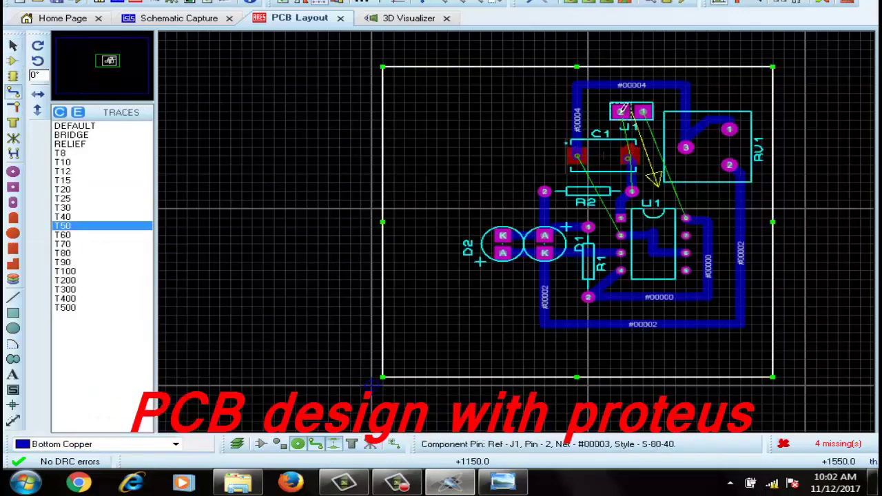
pyautogui.click(620, 112)
pyautogui.click(631, 153)
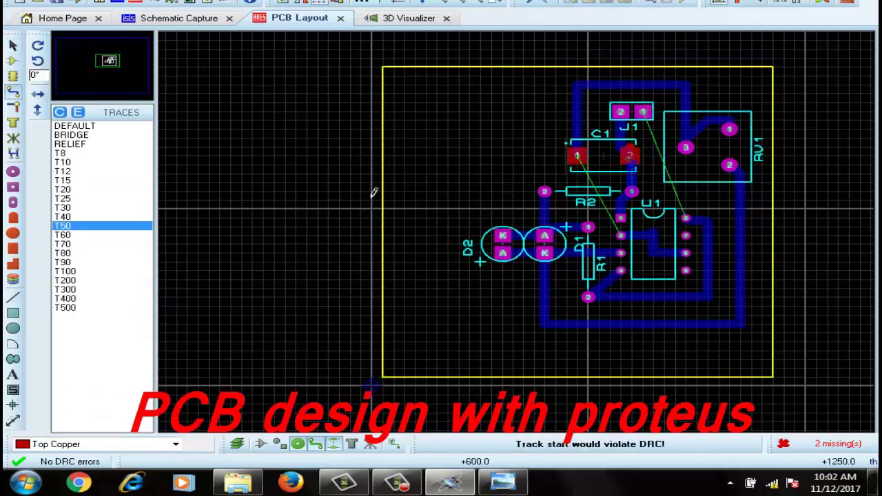
# Route J1 pin 1 to U1 pin 8 on bottom copper and complete the last C1 connection.
pyautogui.click(641, 112)
pyautogui.click(103, 444)
pyautogui.click(69, 393)
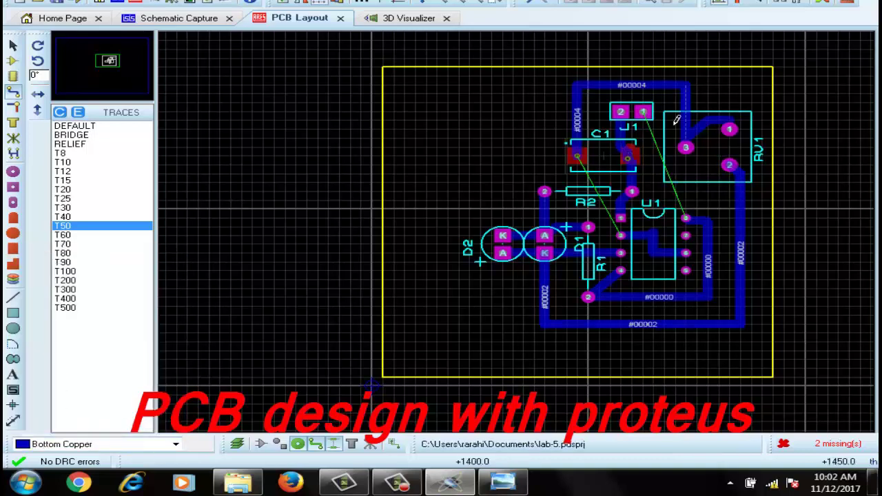
pyautogui.click(643, 112)
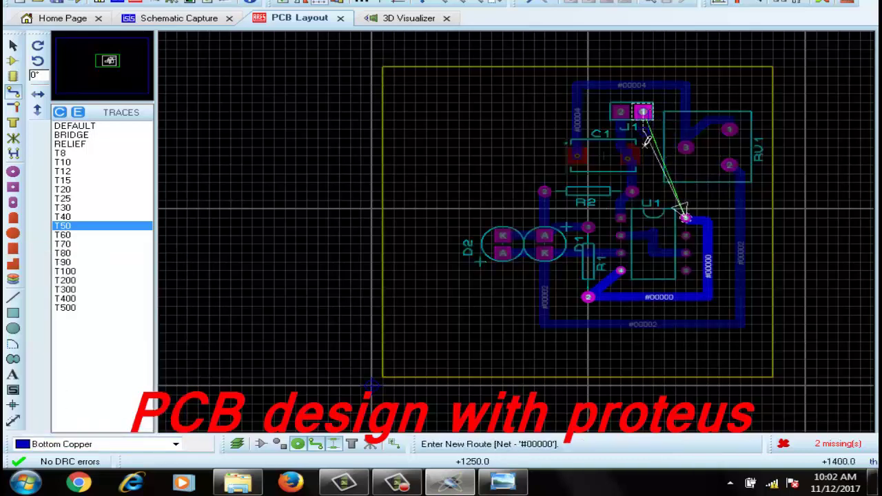
pyautogui.click(686, 217)
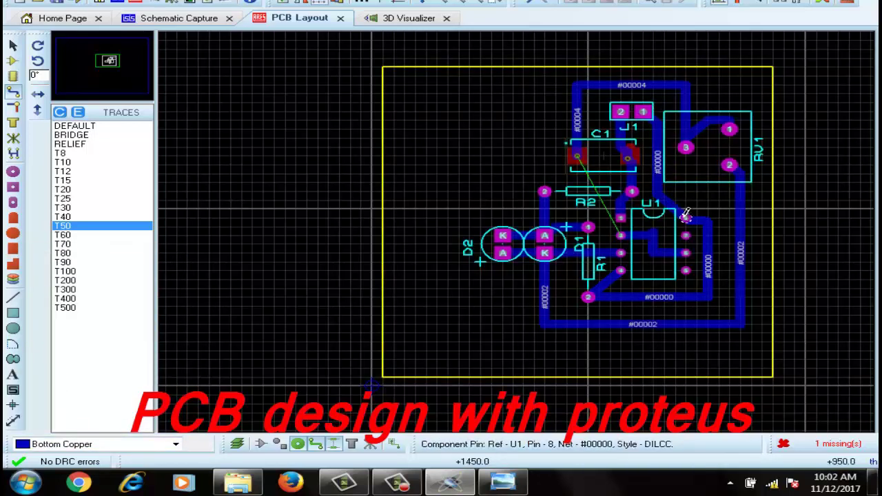
pyautogui.click(578, 157)
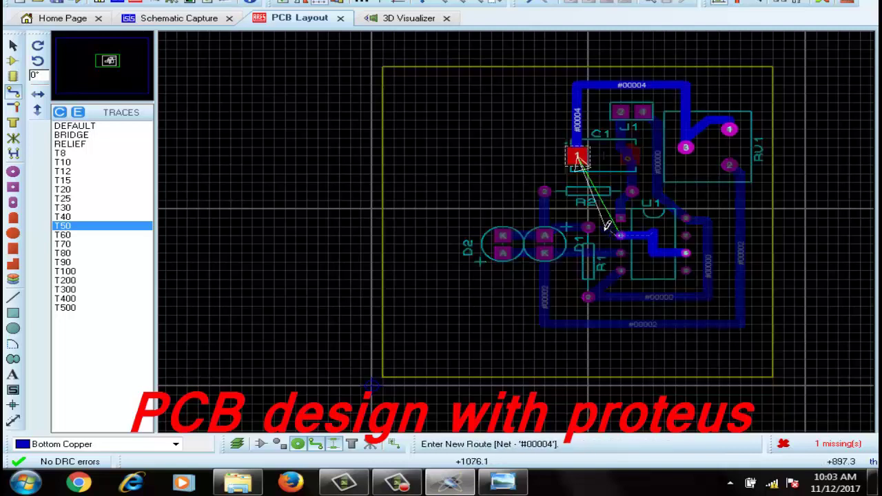
pyautogui.click(580, 153)
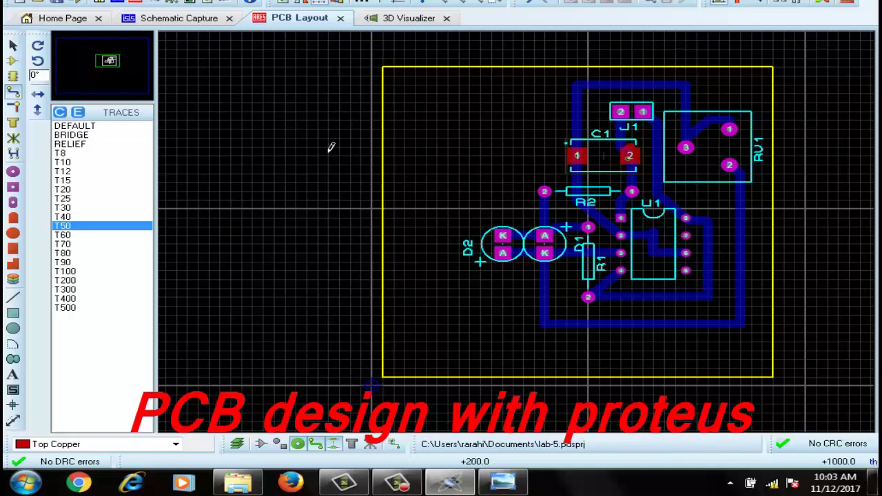
# Show the finished board in the 3D Visualizer from its component side using the F8 top view.
pyautogui.click(407, 21)
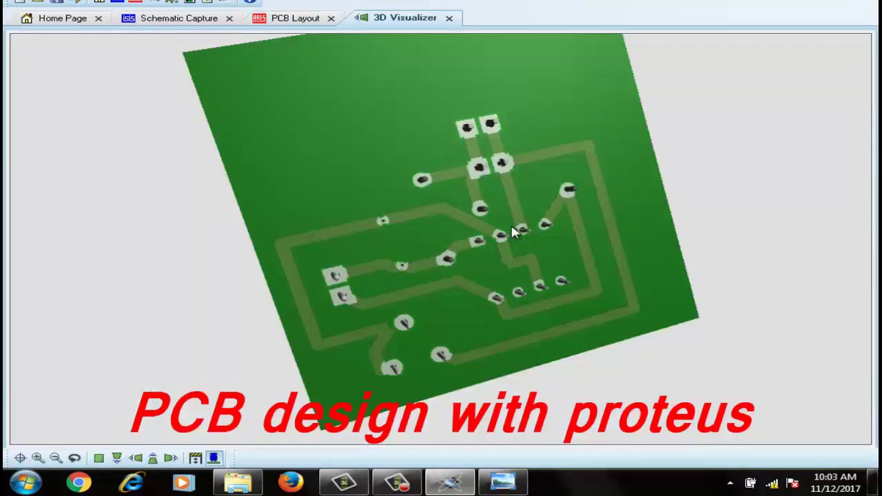
pyautogui.press('F8')
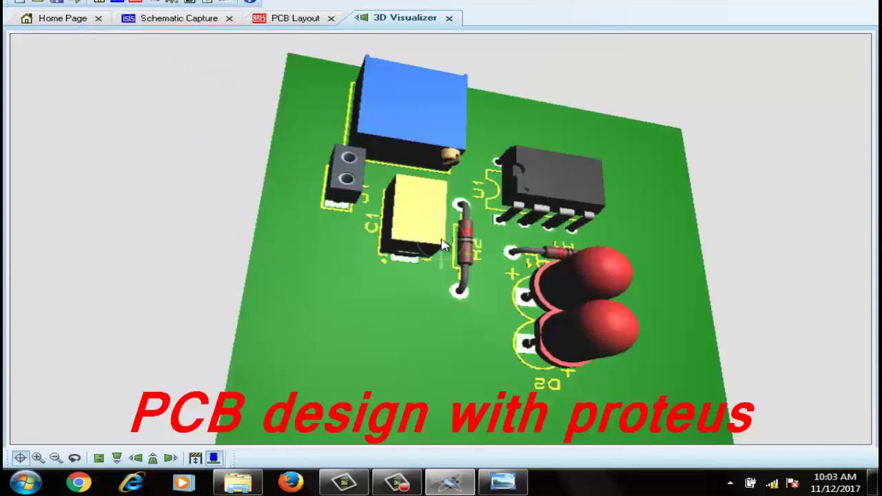